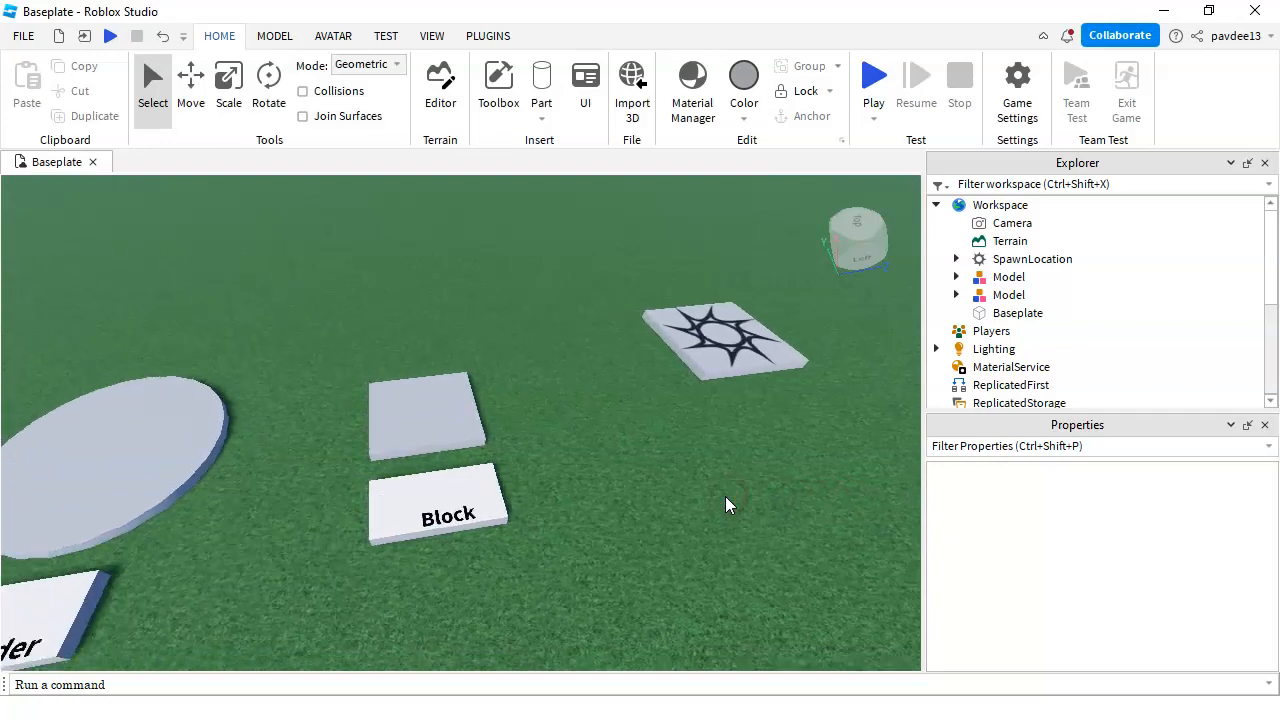
Examine the labelled Cylinder and Block sample parts and the spawn location on the baseplate
key(a)
mouse_move(725, 496)
right_down()
mouse_move(763, 520)
mouse_move(720, 508)
mouse_move(738, 503)
right_up()
scroll(723, 506, down, 3)
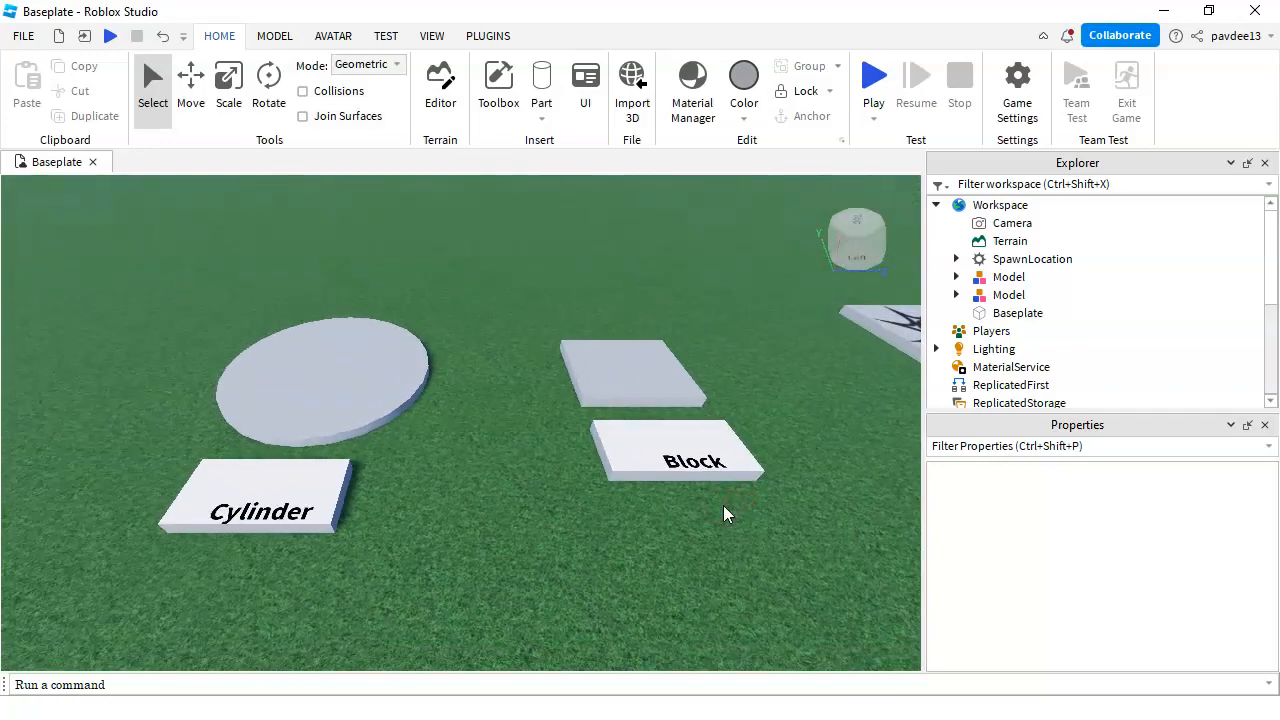
key(d)
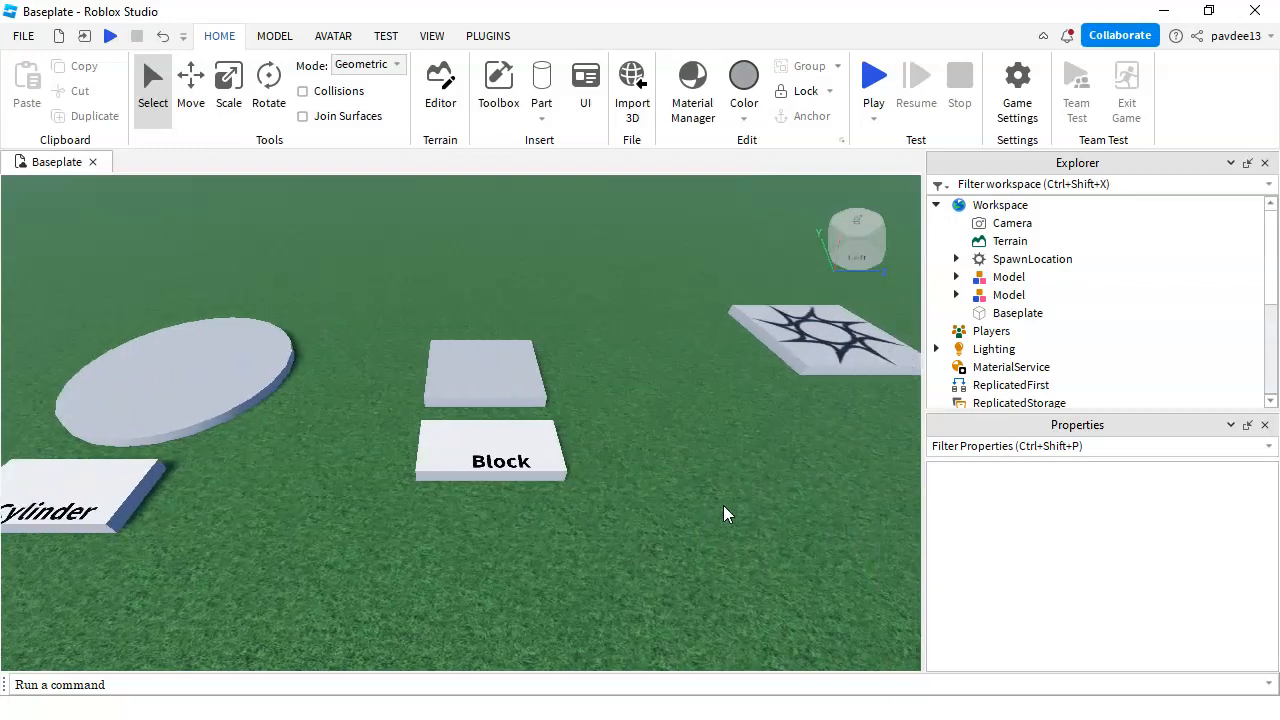
right_drag(723, 505, 731, 526)
key(d)
scroll(723, 505, down, 3)
scroll(723, 505, up, 2)
key(a)
scroll(731, 526, up, 2)
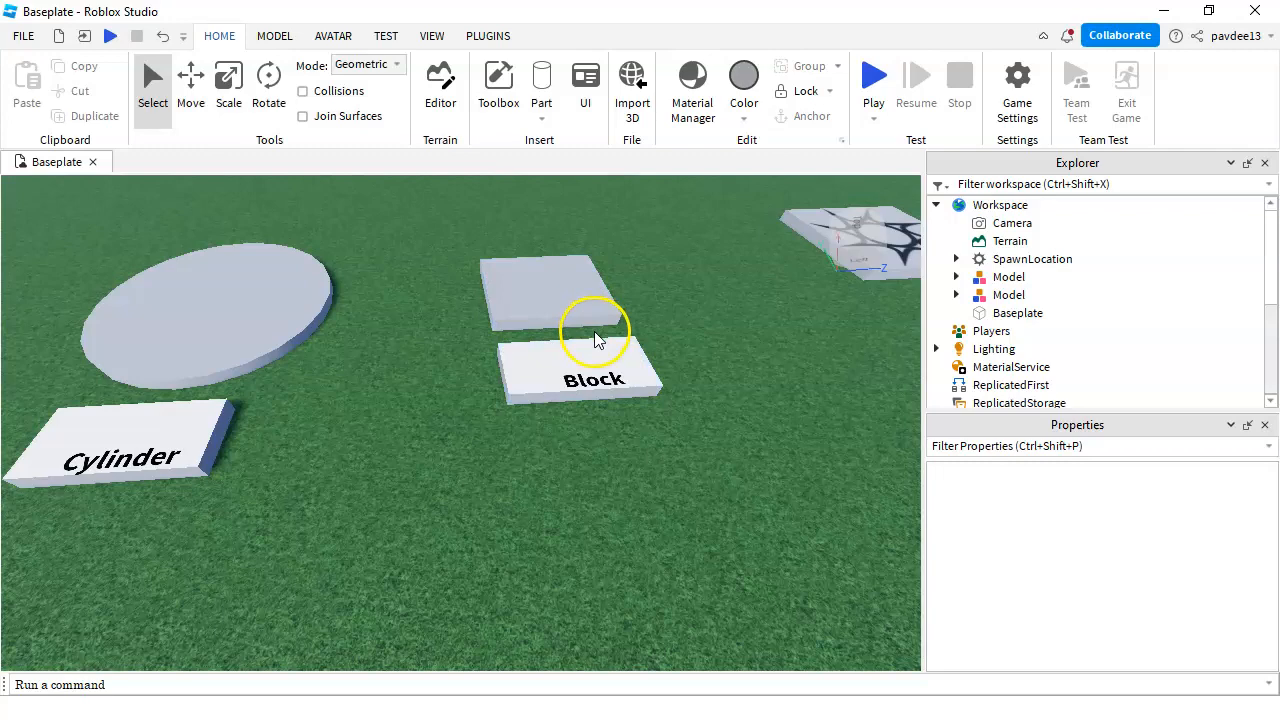
right_drag(649, 420, 646, 449)
key(d)
key(d)
key(a)
key(a)
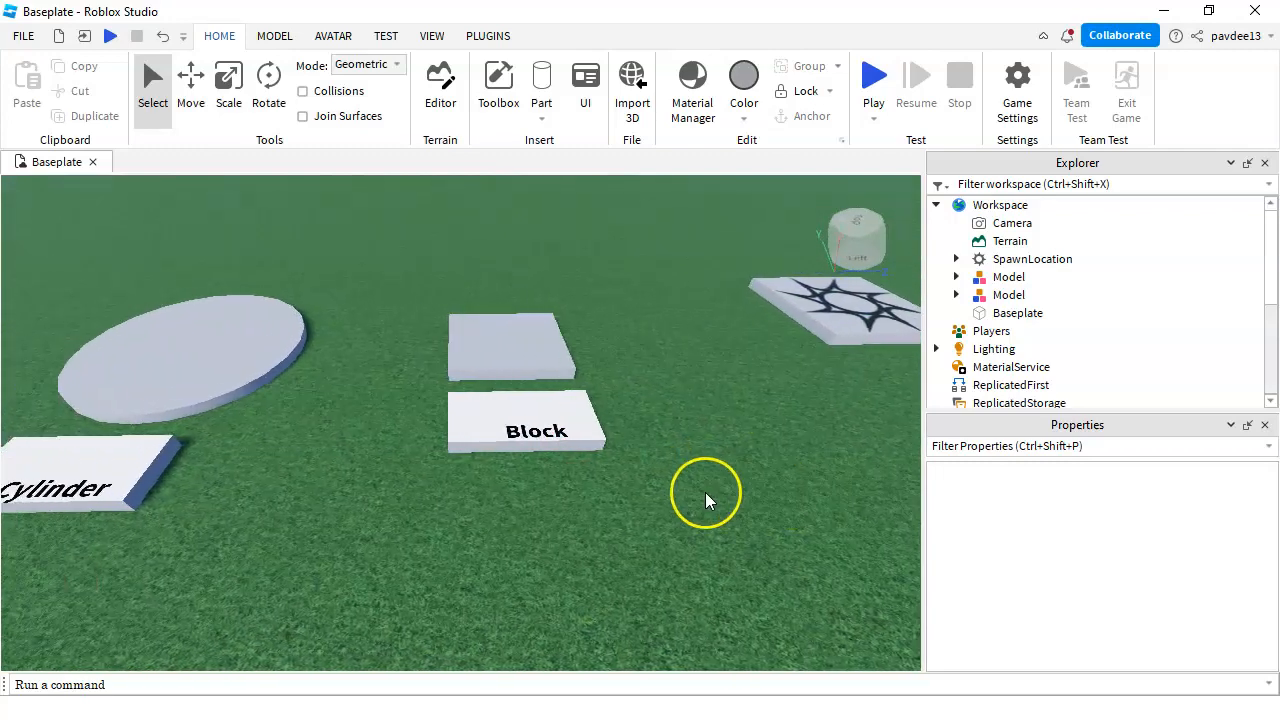
key(s)
right_drag(535, 465, 557, 486)
key(w)
right_drag(488, 384, 484, 381)
key(d)
key(a)
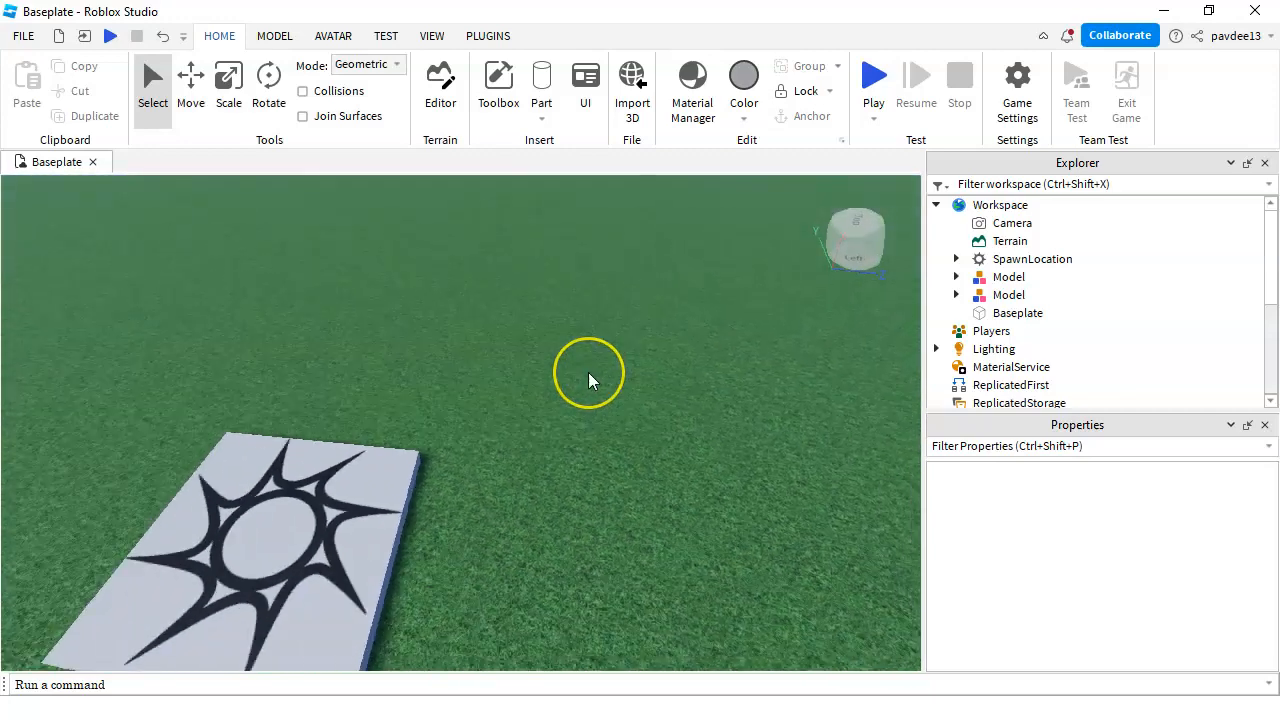
Insert a cylinder part on an empty area of the baseplate
right_drag(588, 374, 592, 355)
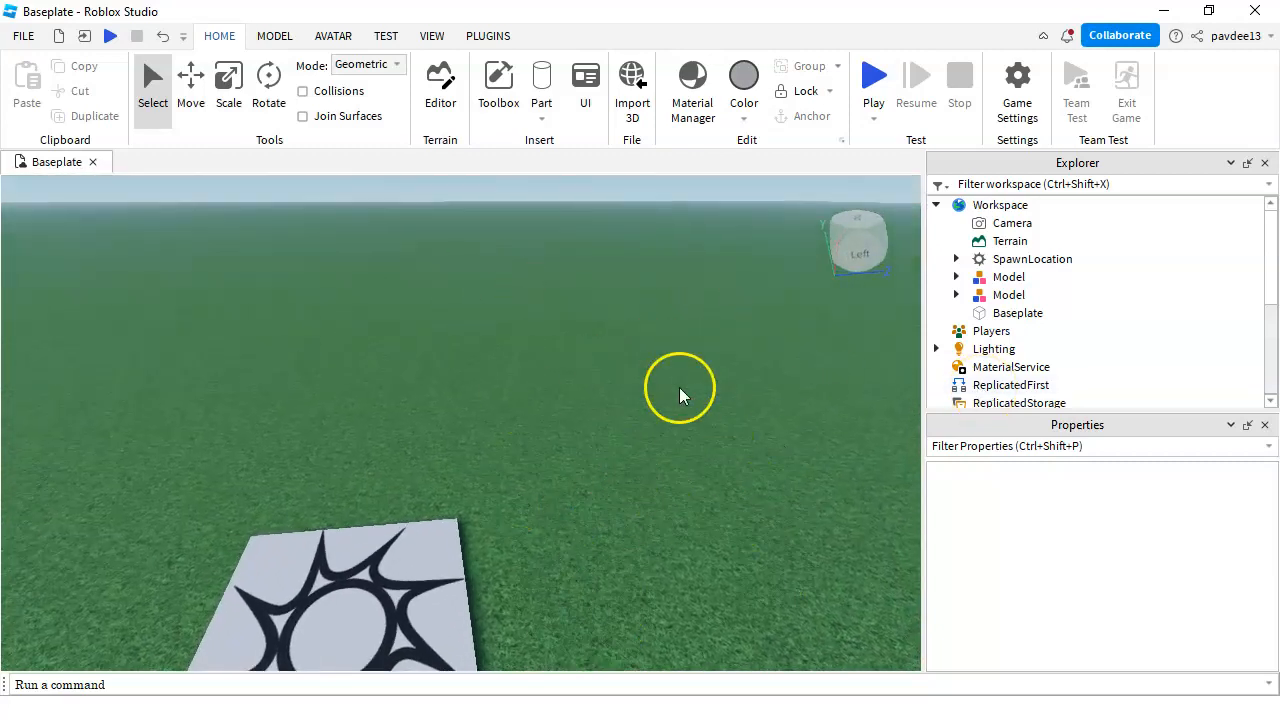
mouse_move(709, 488)
right_down()
mouse_move(717, 508)
mouse_move(709, 488)
right_up()
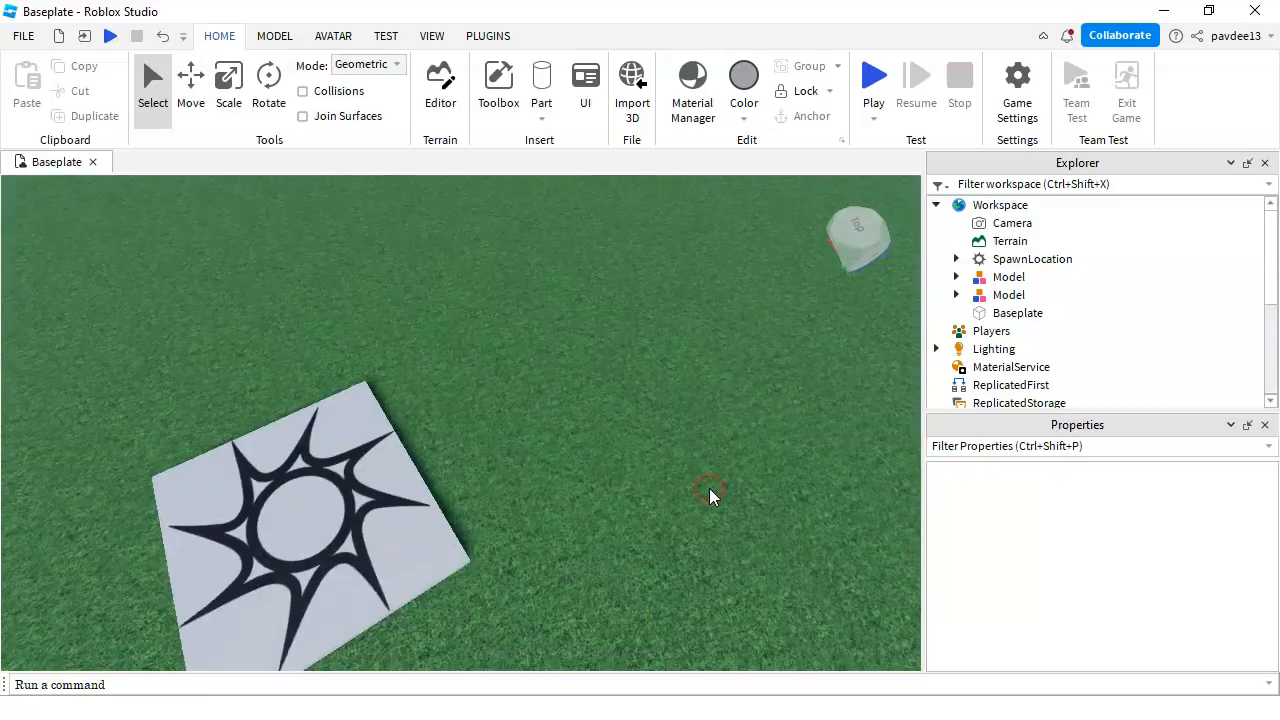
scroll(704, 547, up, 3)
right_drag(704, 547, 606, 297)
key(s)
right_drag(631, 488, 634, 491)
key(w)
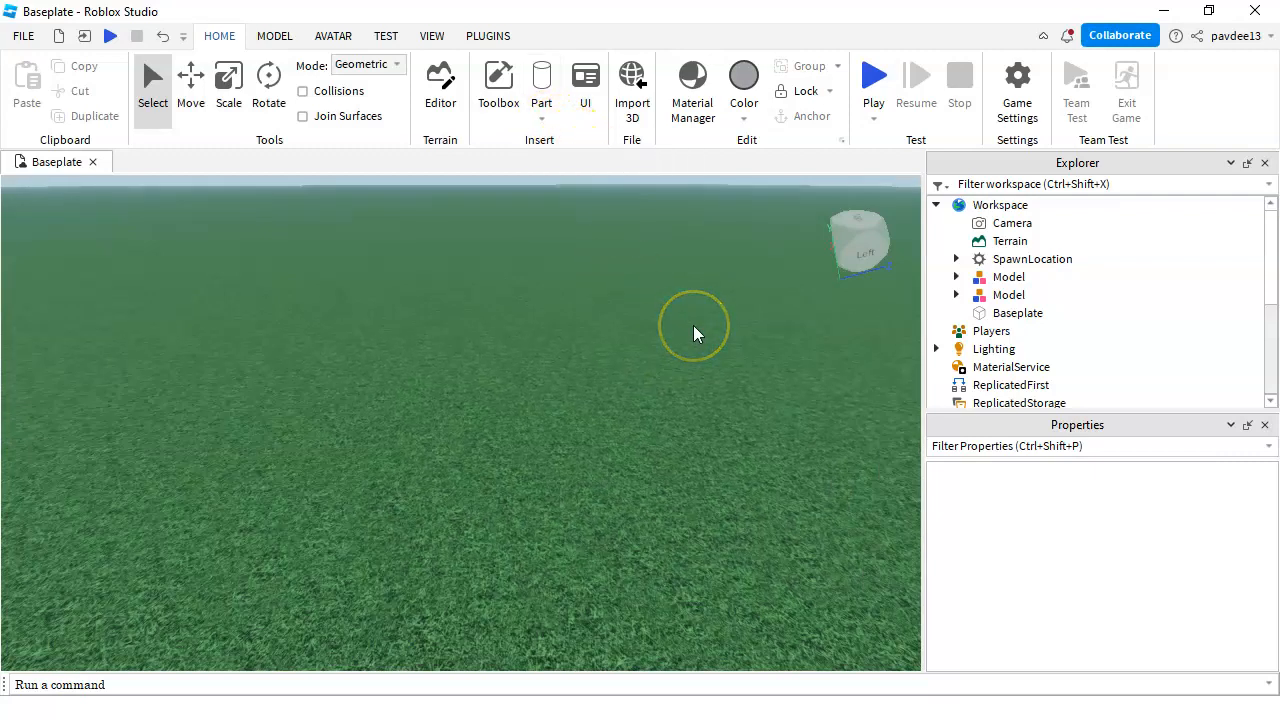
click(664, 382)
right_drag(628, 420, 625, 419)
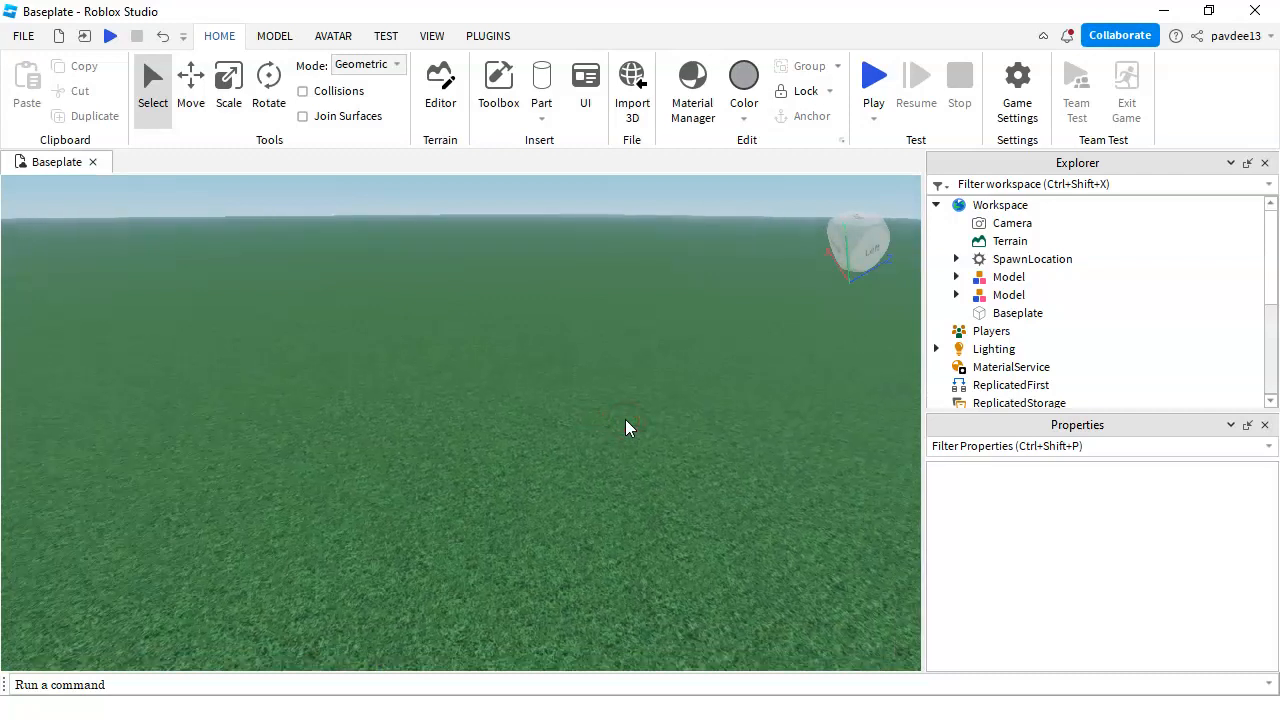
click(541, 118)
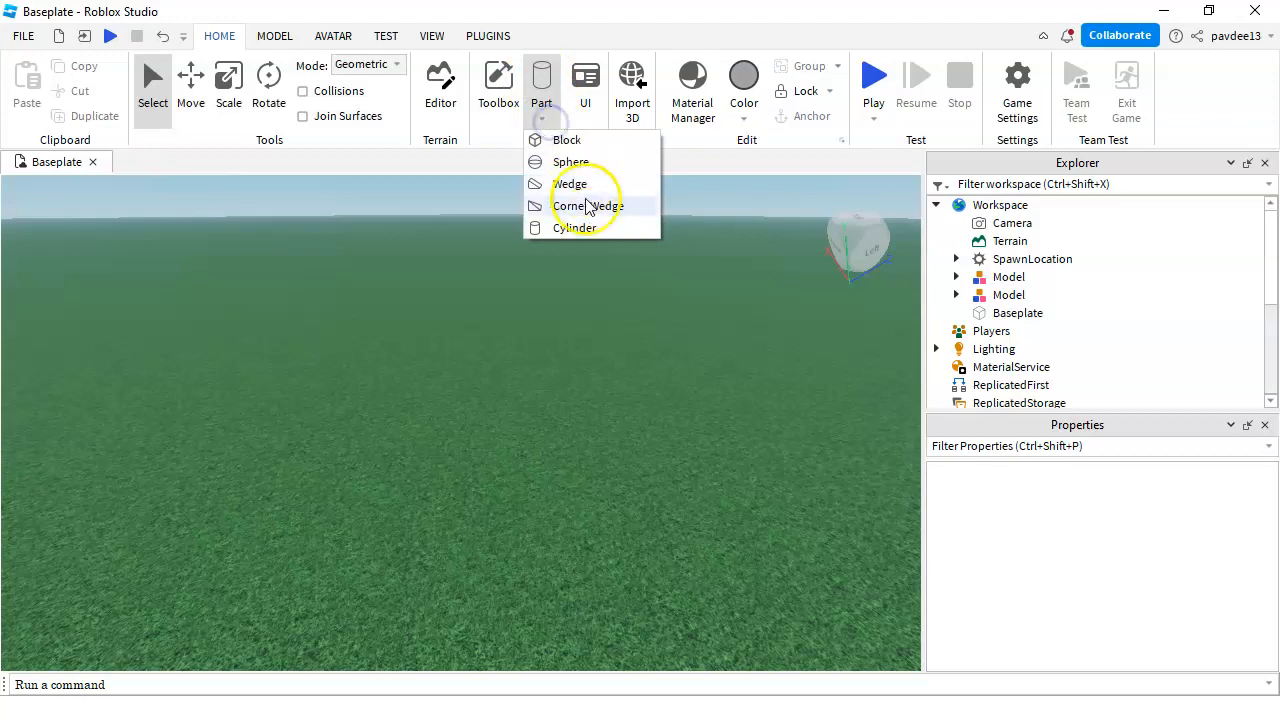
click(590, 230)
right_drag(554, 354, 554, 354)
key(w)
key(a)
Rotate the cylinder upright and scale its height down into a thin flat disc
click(279, 101)
drag(587, 449, 530, 340)
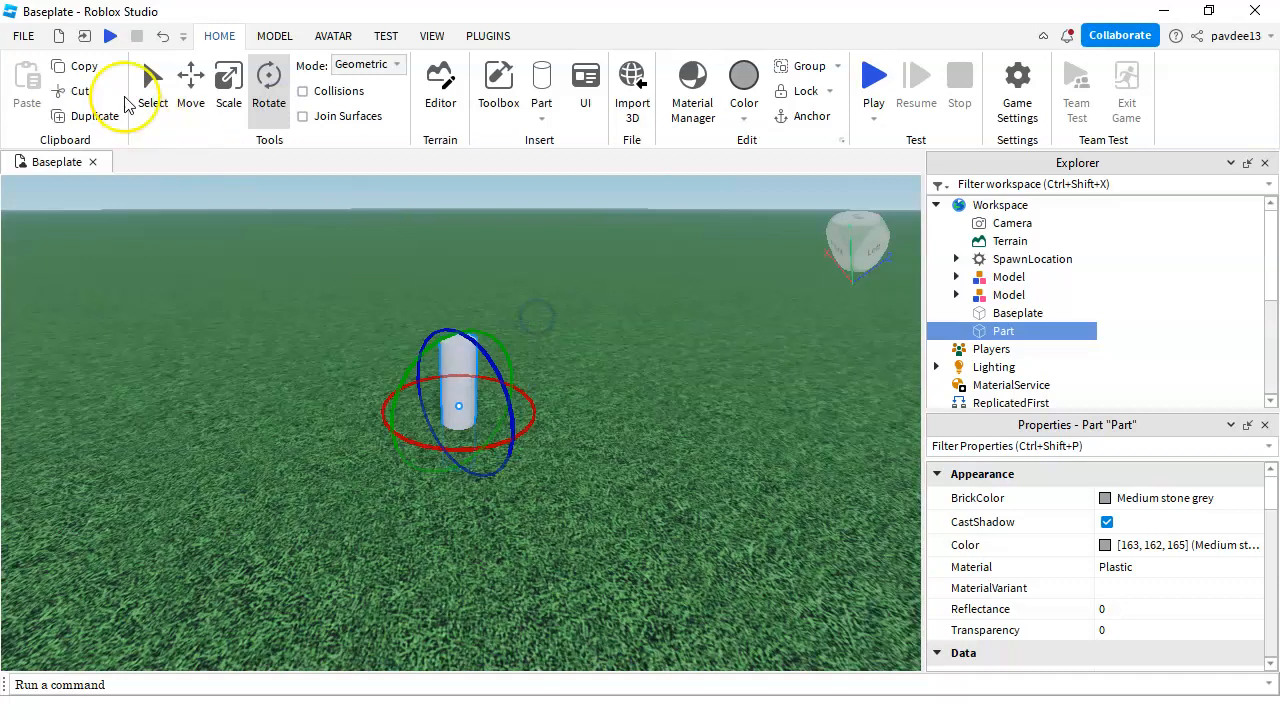
click(226, 86)
drag(463, 480, 407, 430)
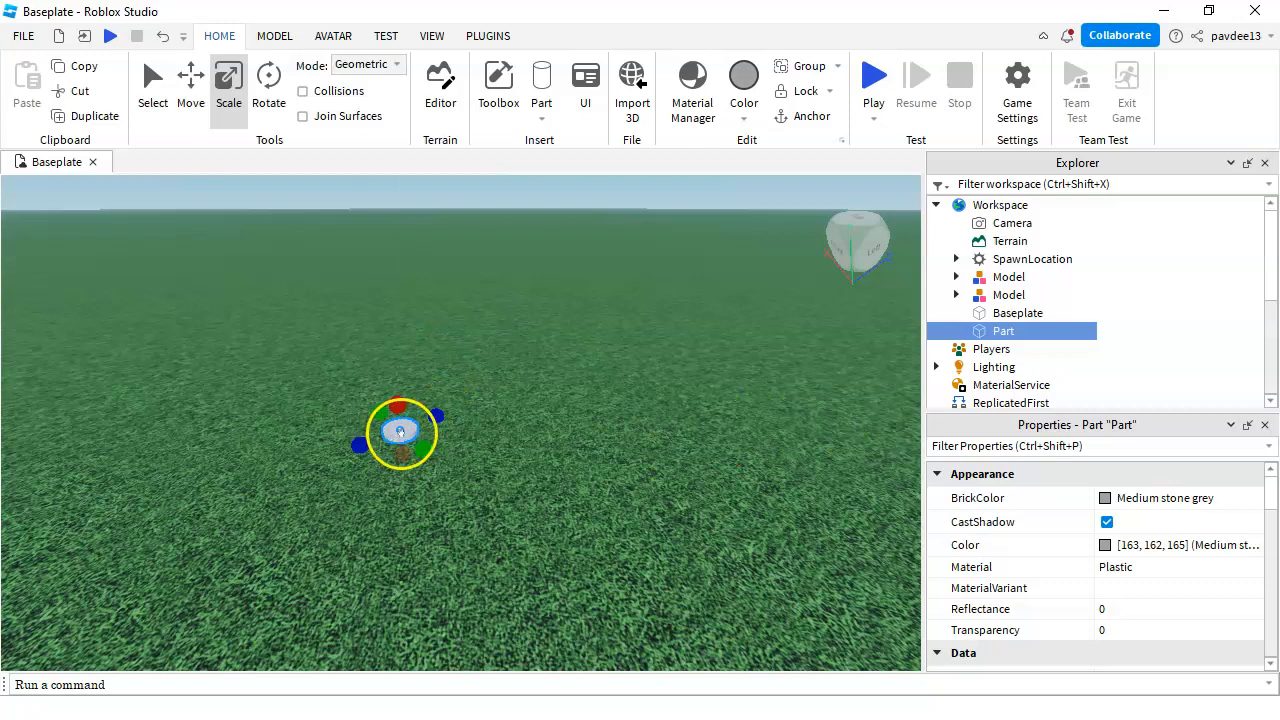
Convert the disc into a union and stretch it sideways into an oval about 1.6 studs long
right_click(400, 432)
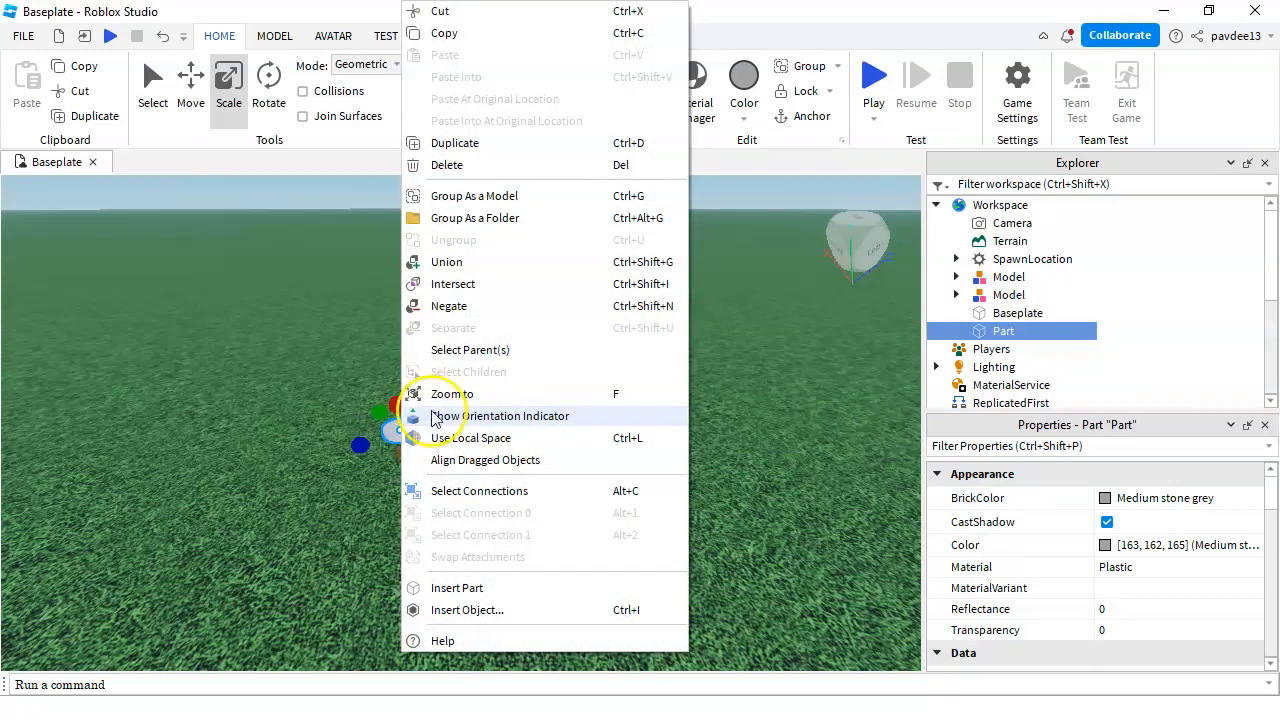
click(448, 262)
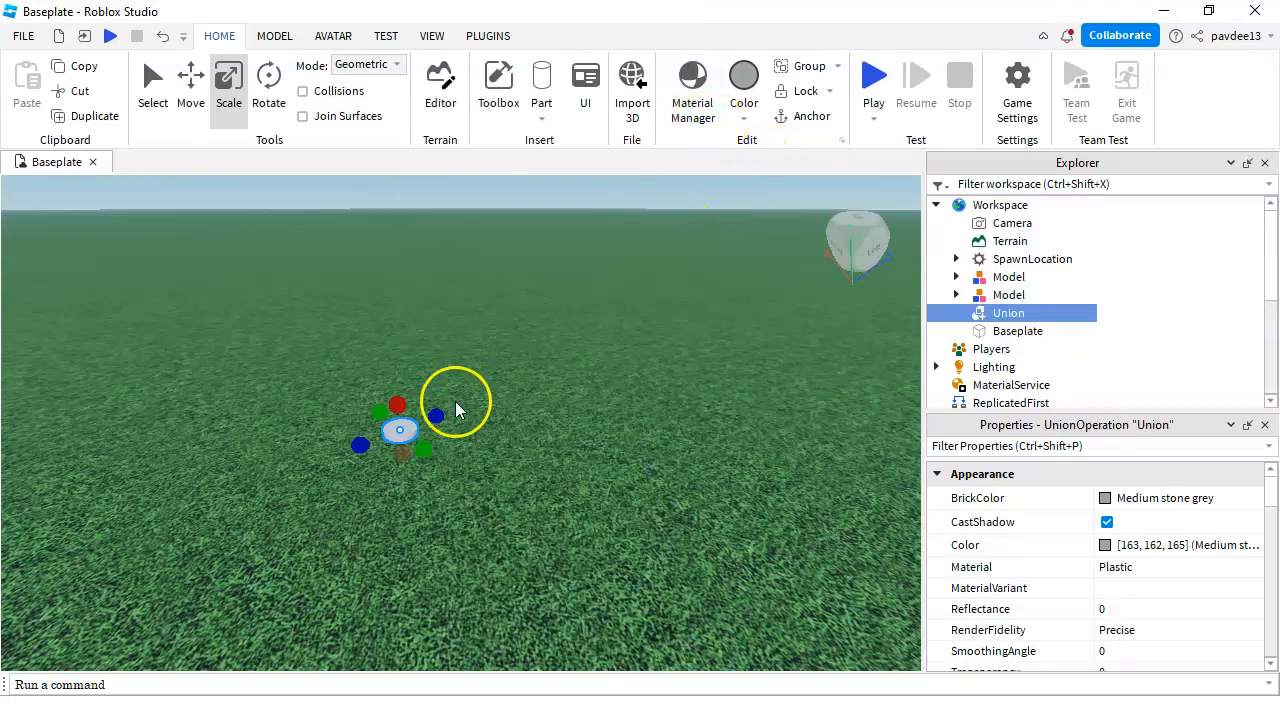
drag(448, 408, 472, 442)
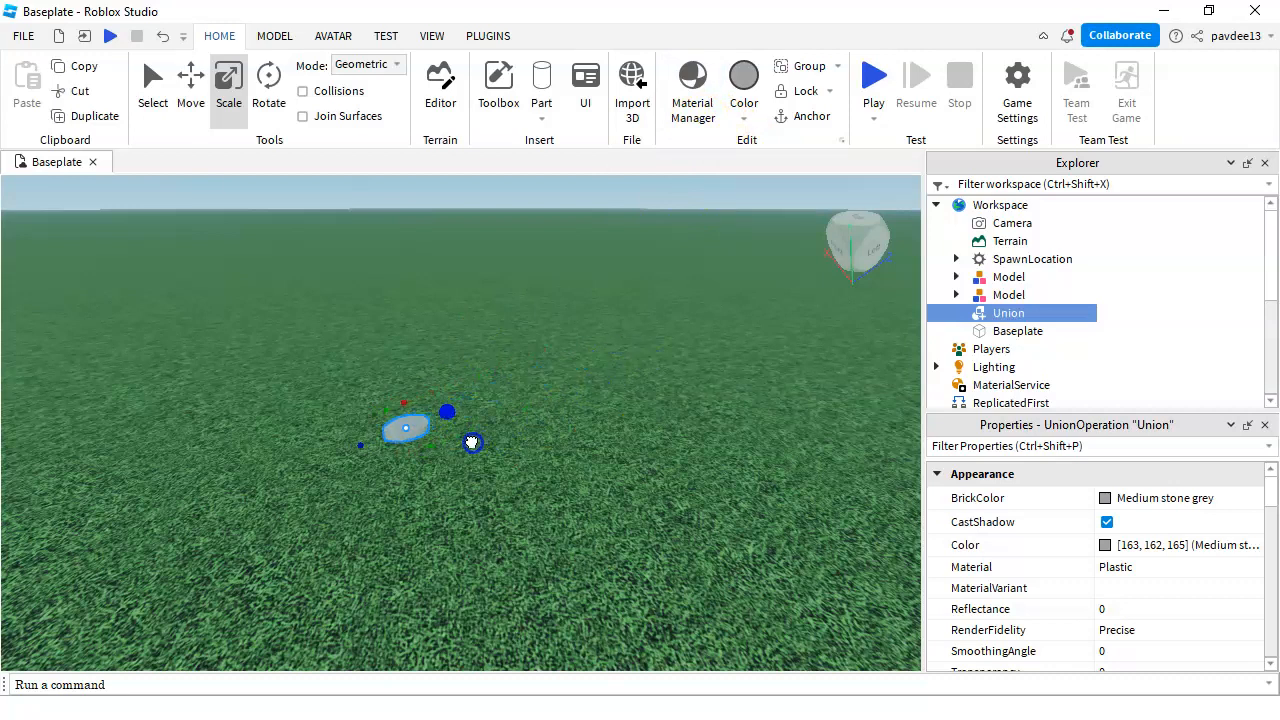
Try recolouring the union with Bright bluish green and Fossil
click(745, 119)
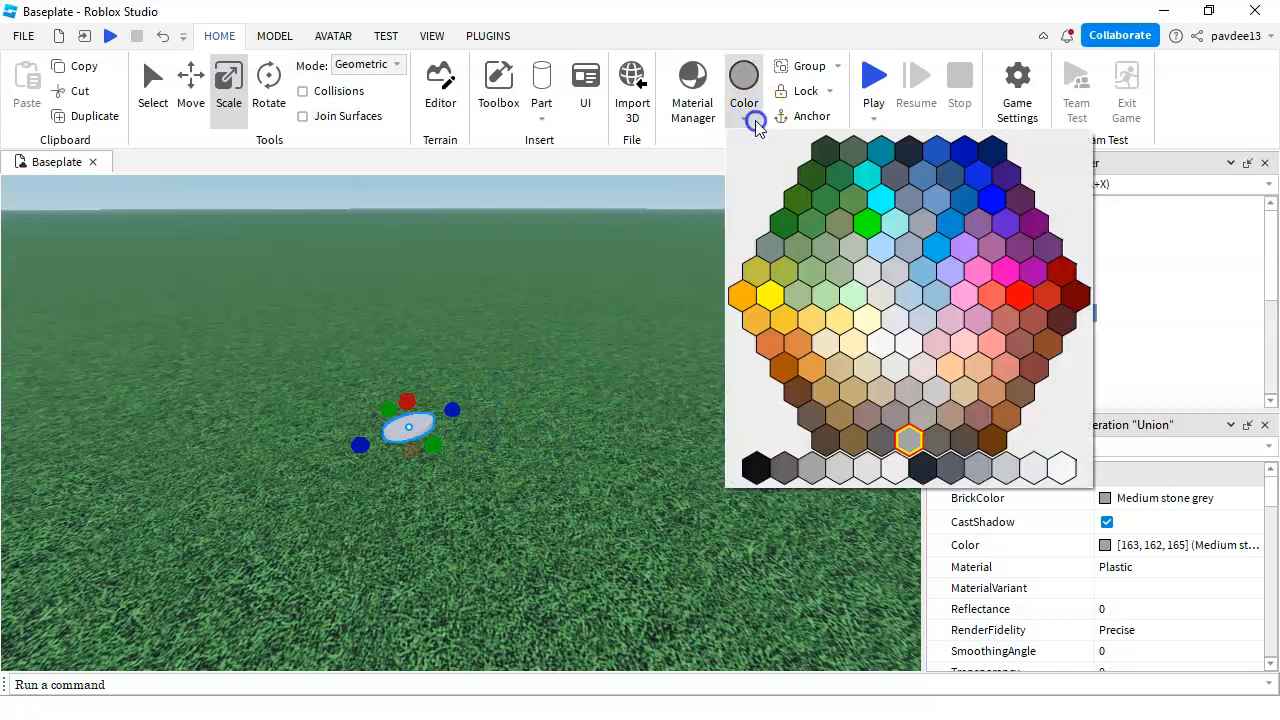
click(881, 151)
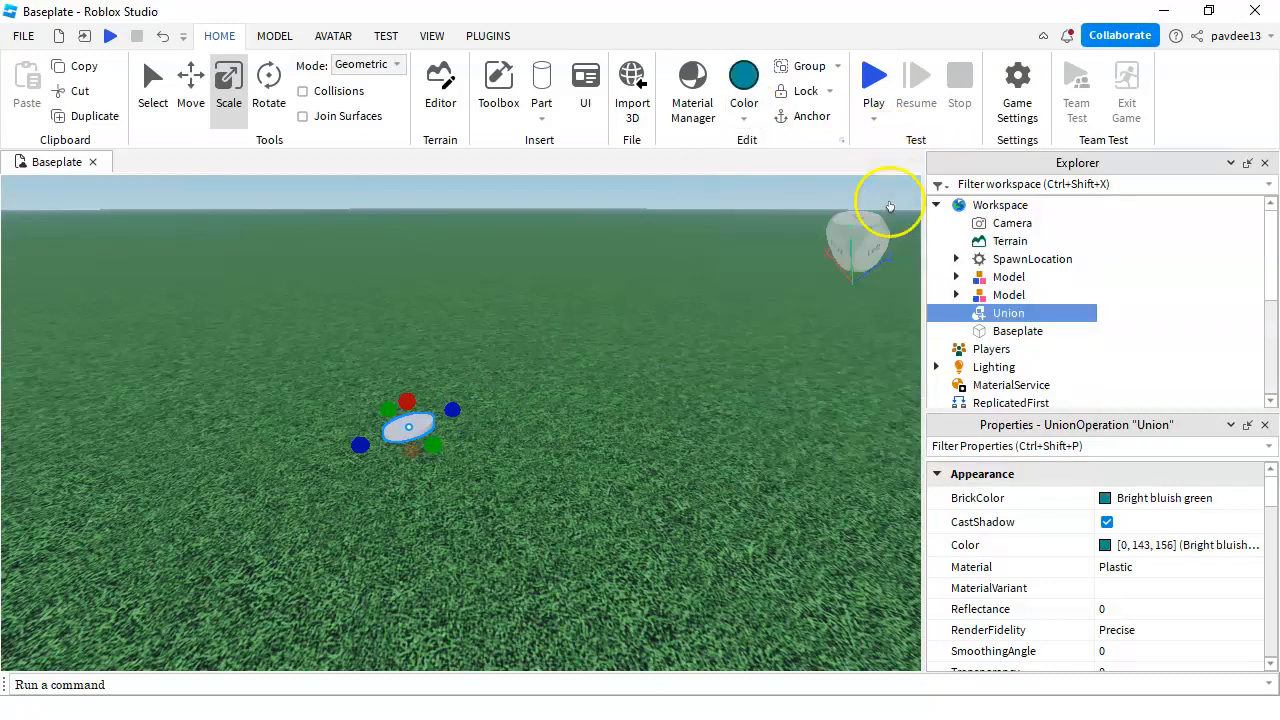
click(743, 119)
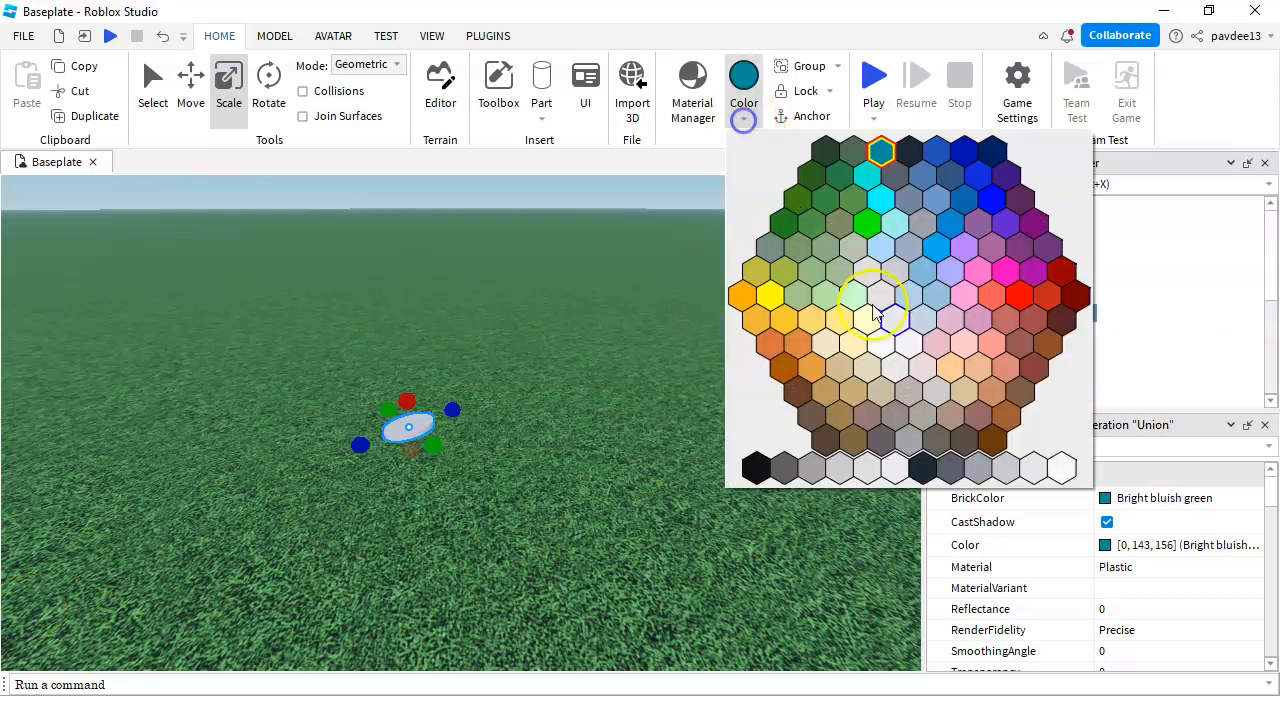
click(990, 468)
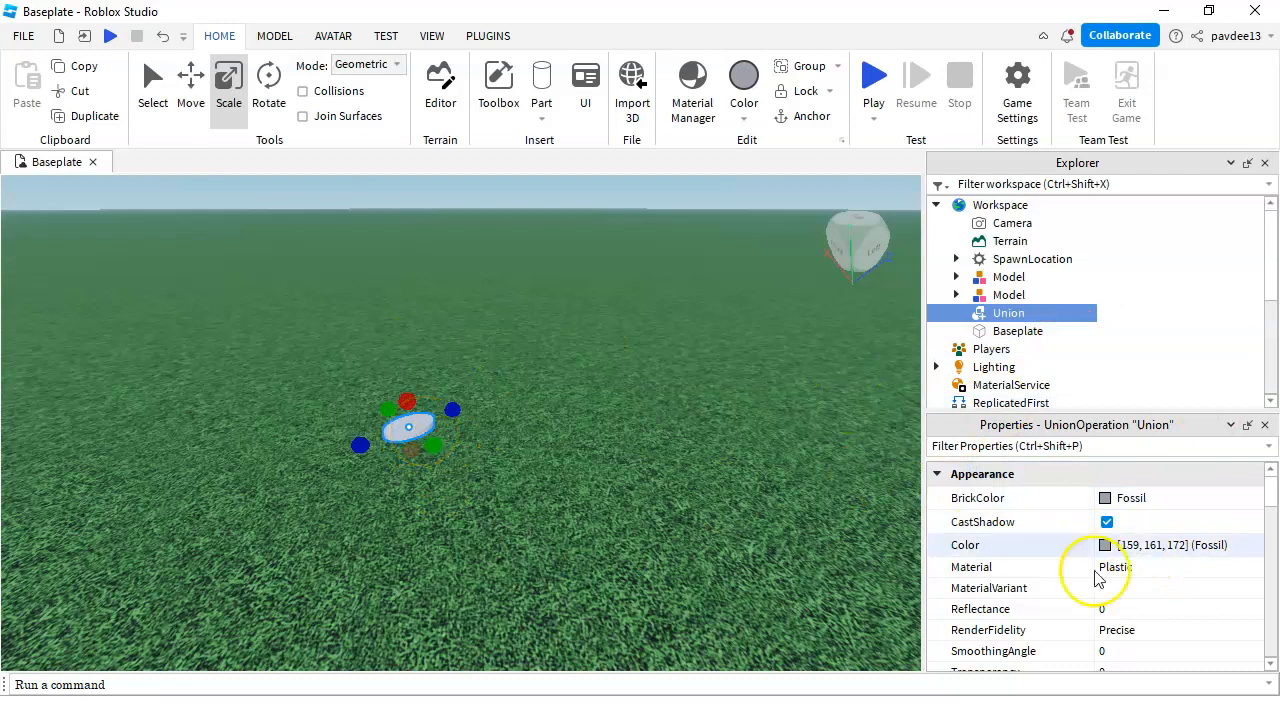
Enable UsePartColor on the union and colour it Bright bluish green
scroll(1186, 566, down, 5)
scroll(1190, 567, down, 3)
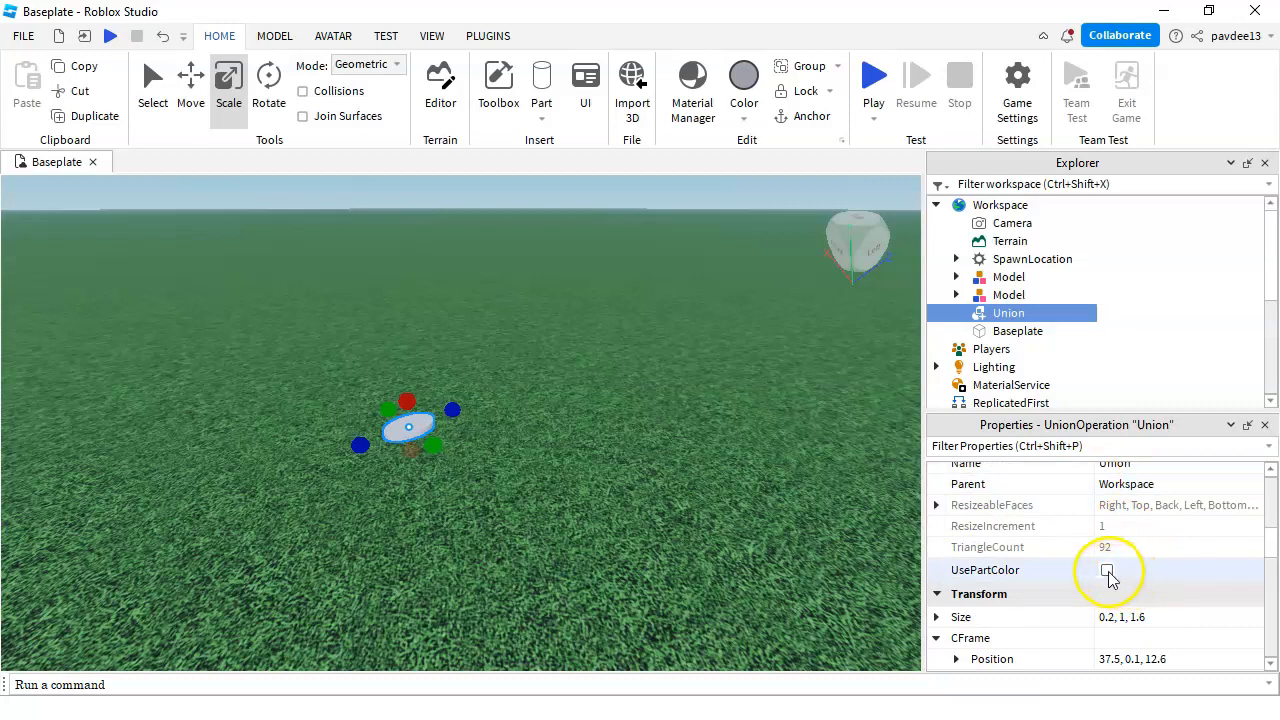
click(1107, 571)
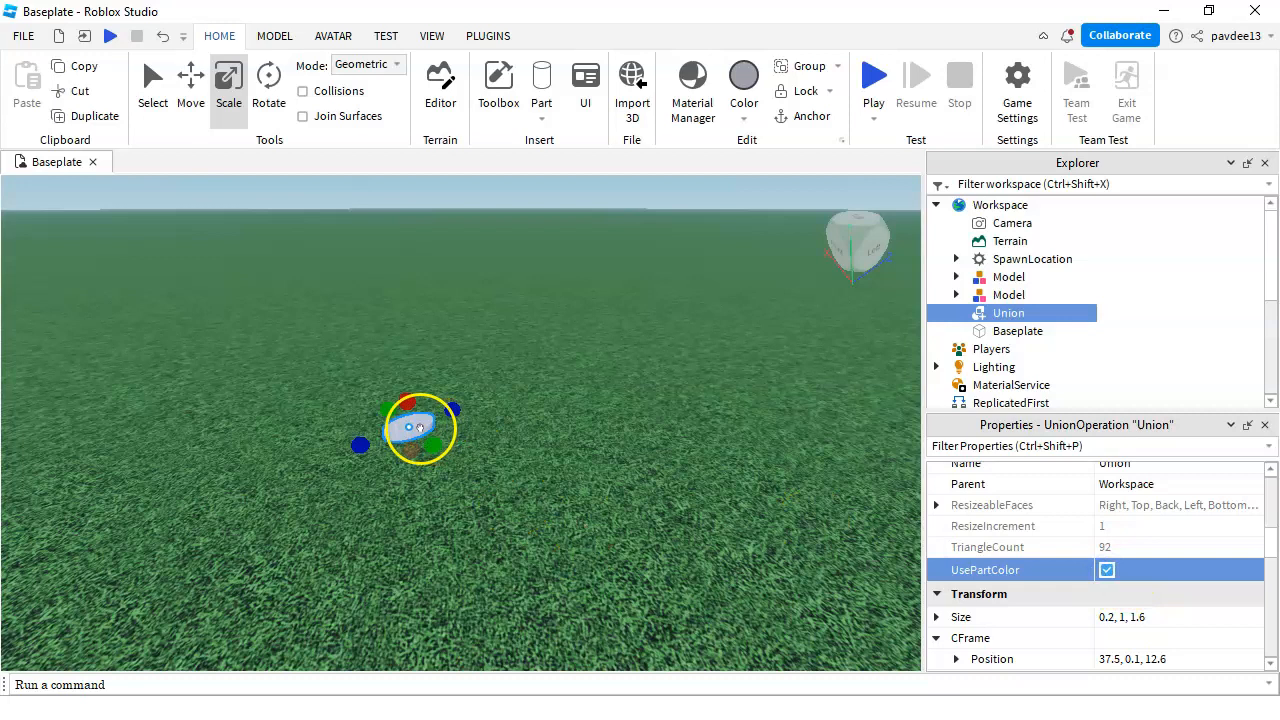
click(748, 127)
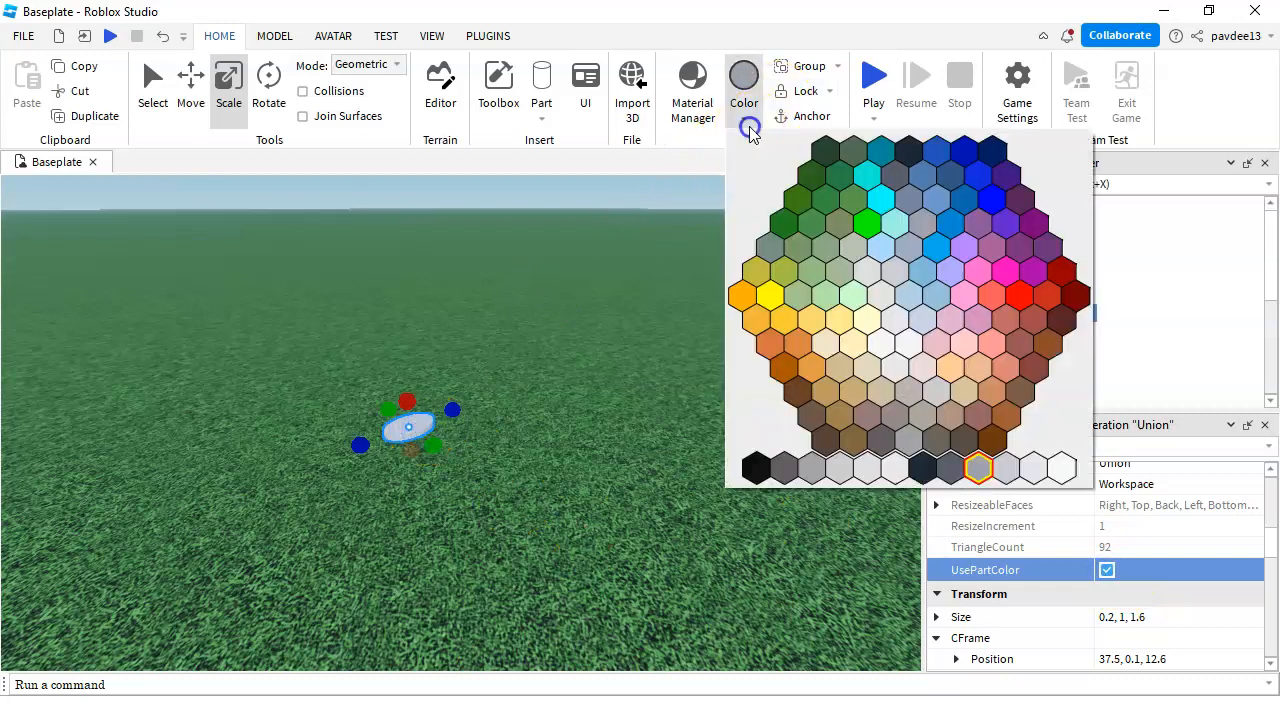
click(880, 150)
right_drag(580, 406, 584, 403)
scroll(584, 403, up, 3)
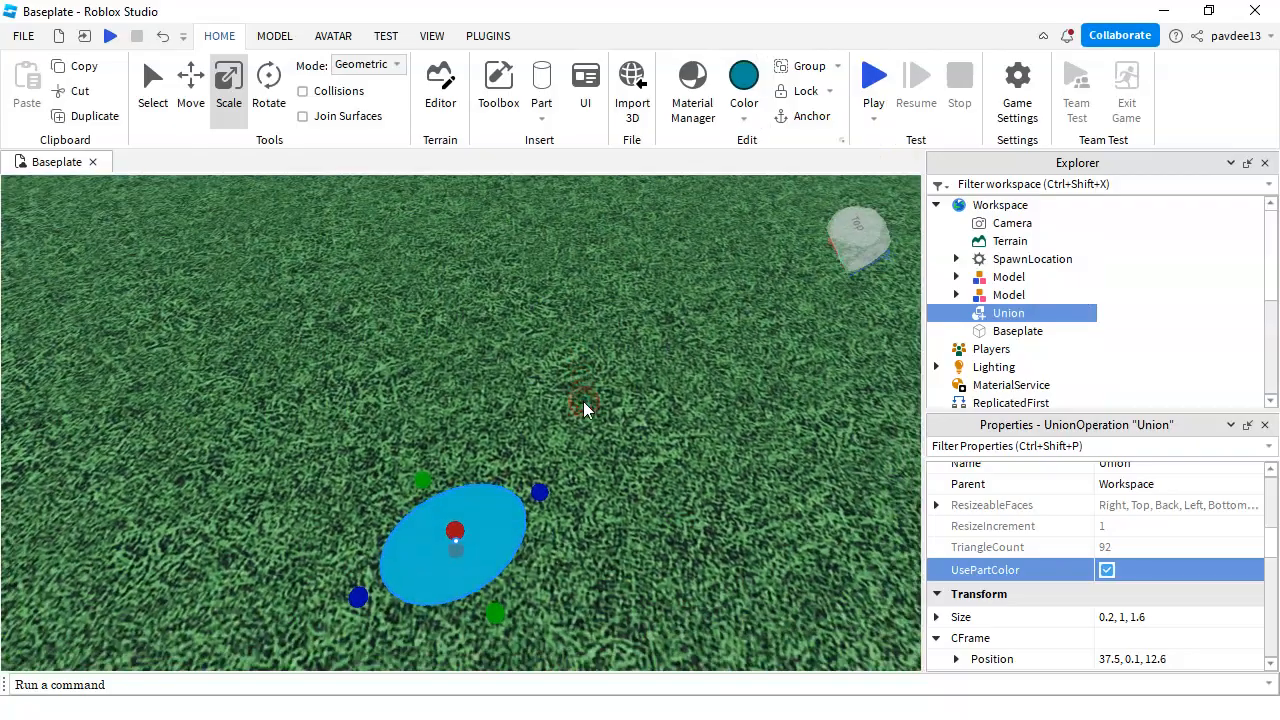
right_drag(526, 535, 567, 515)
scroll(568, 516, up, 3)
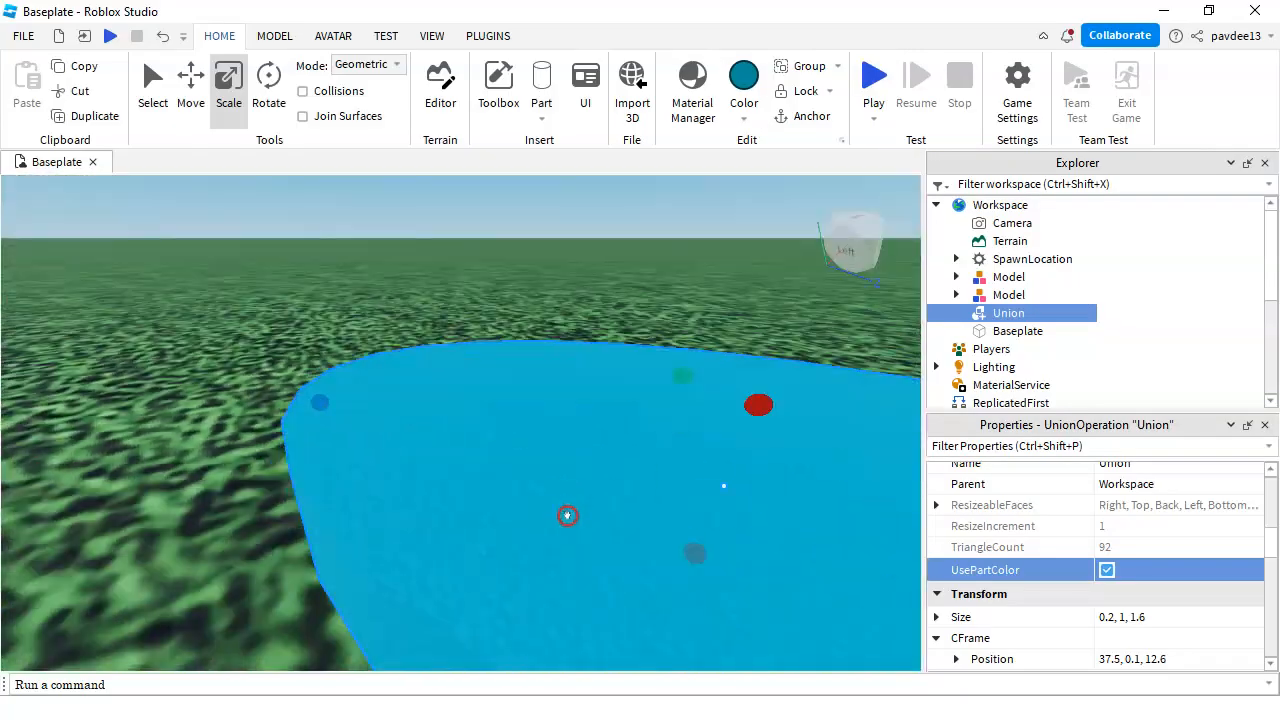
scroll(567, 515, down, 6)
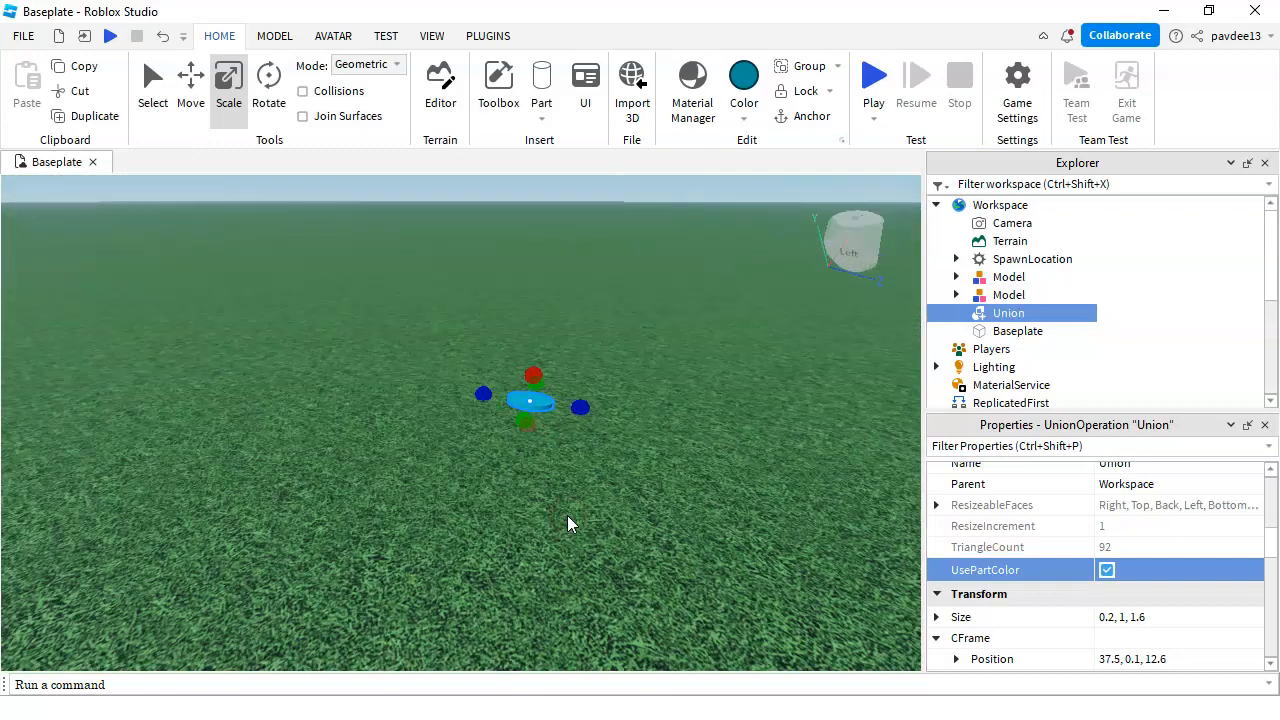
Apply the Foil material to the selected union
click(697, 90)
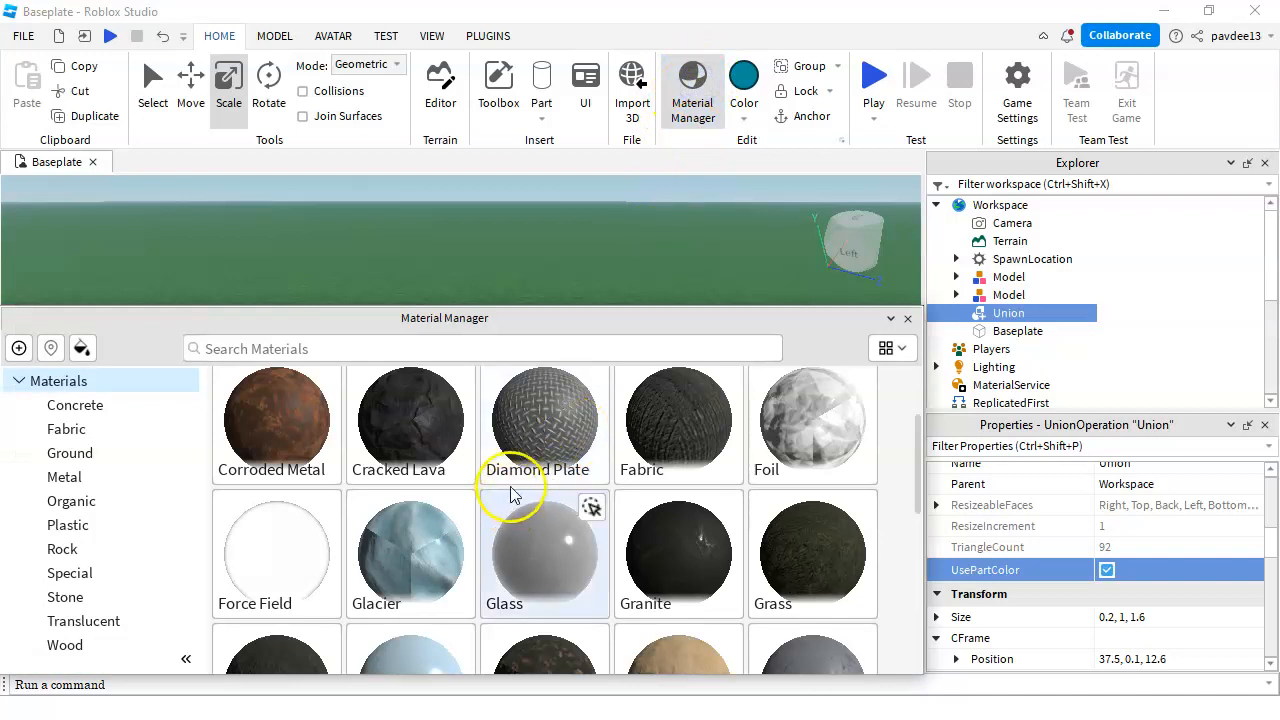
scroll(515, 488, down, 2)
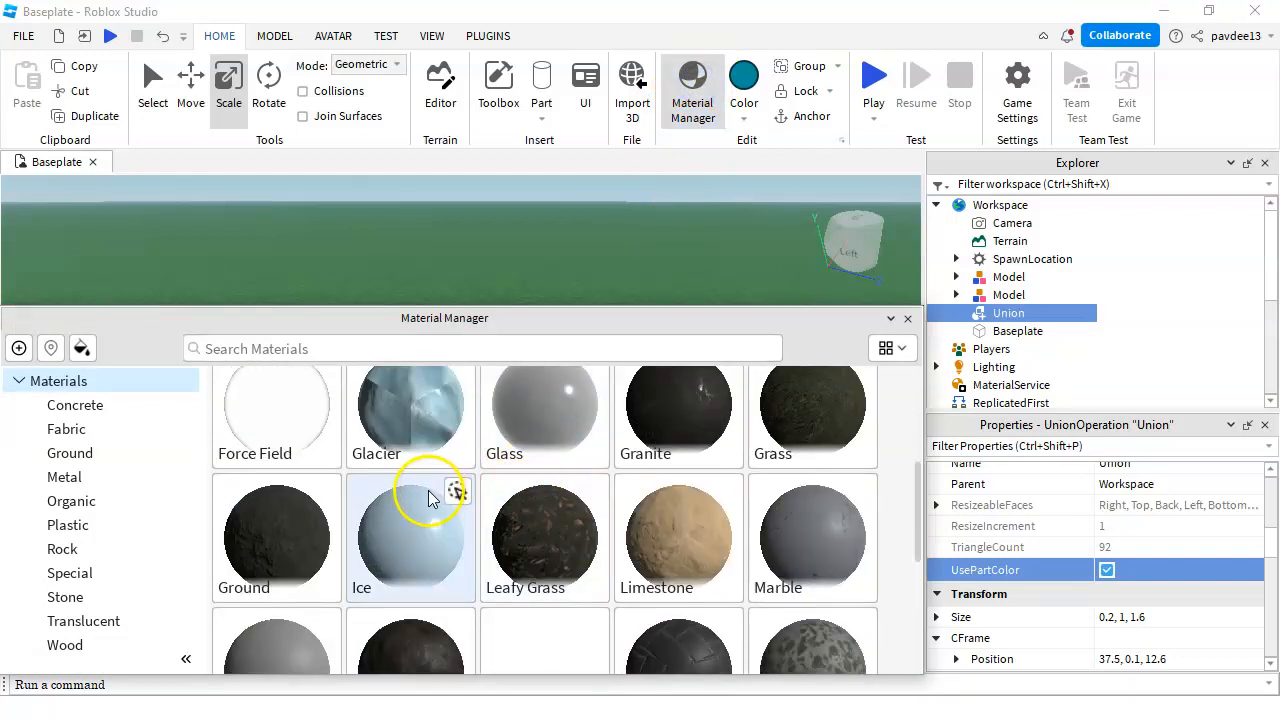
scroll(430, 495, up, 3)
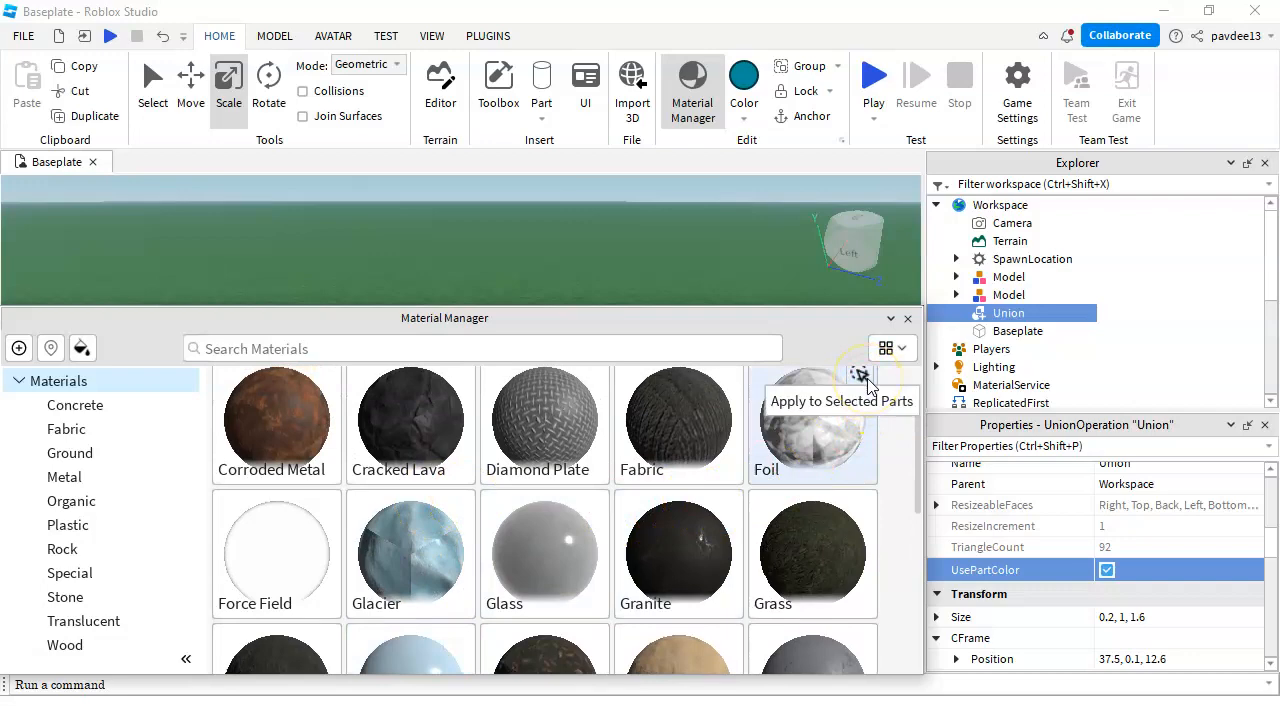
click(866, 379)
click(908, 320)
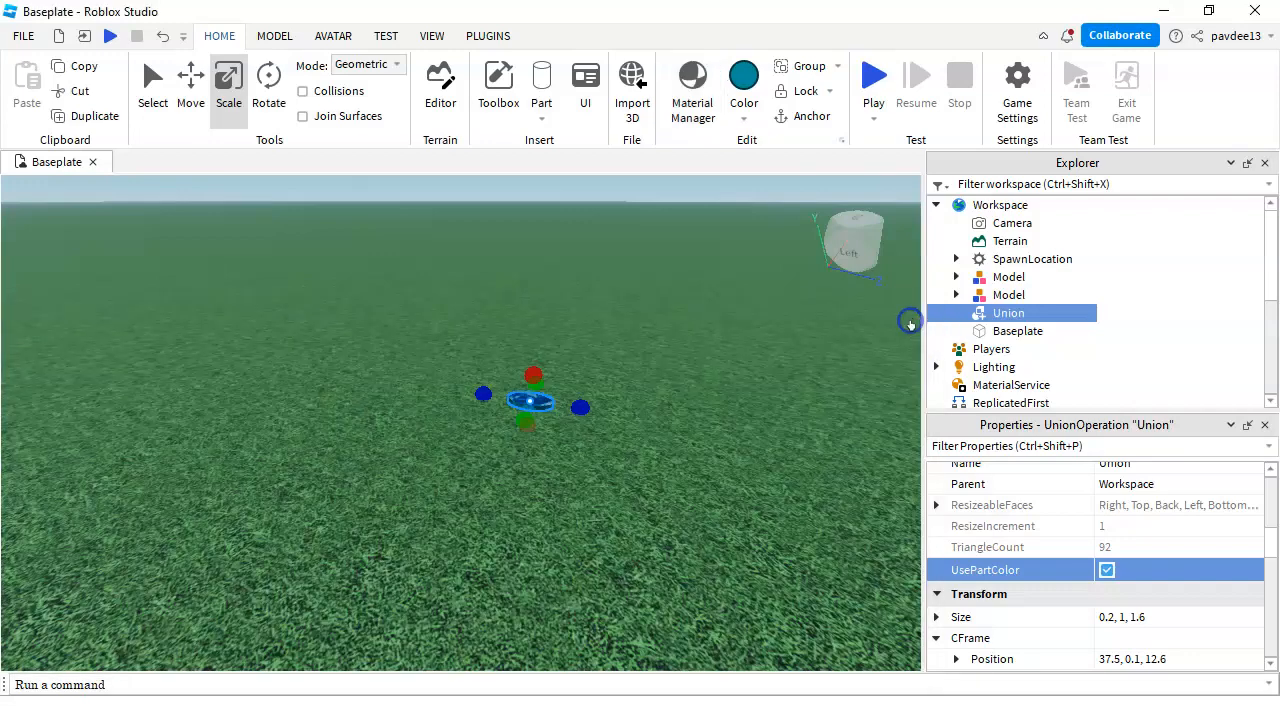
Scale the foil union's thickness down to about 0.08 studs
right_drag(628, 337, 621, 333)
scroll(622, 330, up, 3)
scroll(600, 394, up, 2)
right_drag(600, 394, 598, 397)
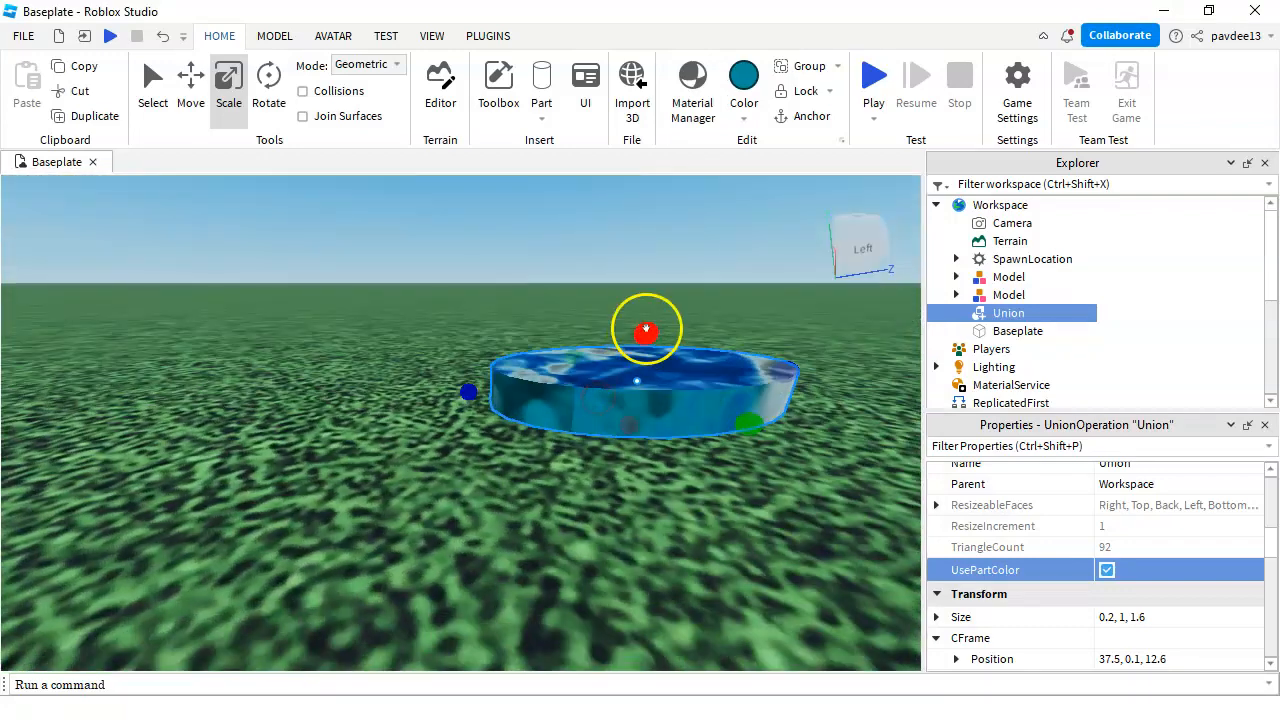
click(275, 37)
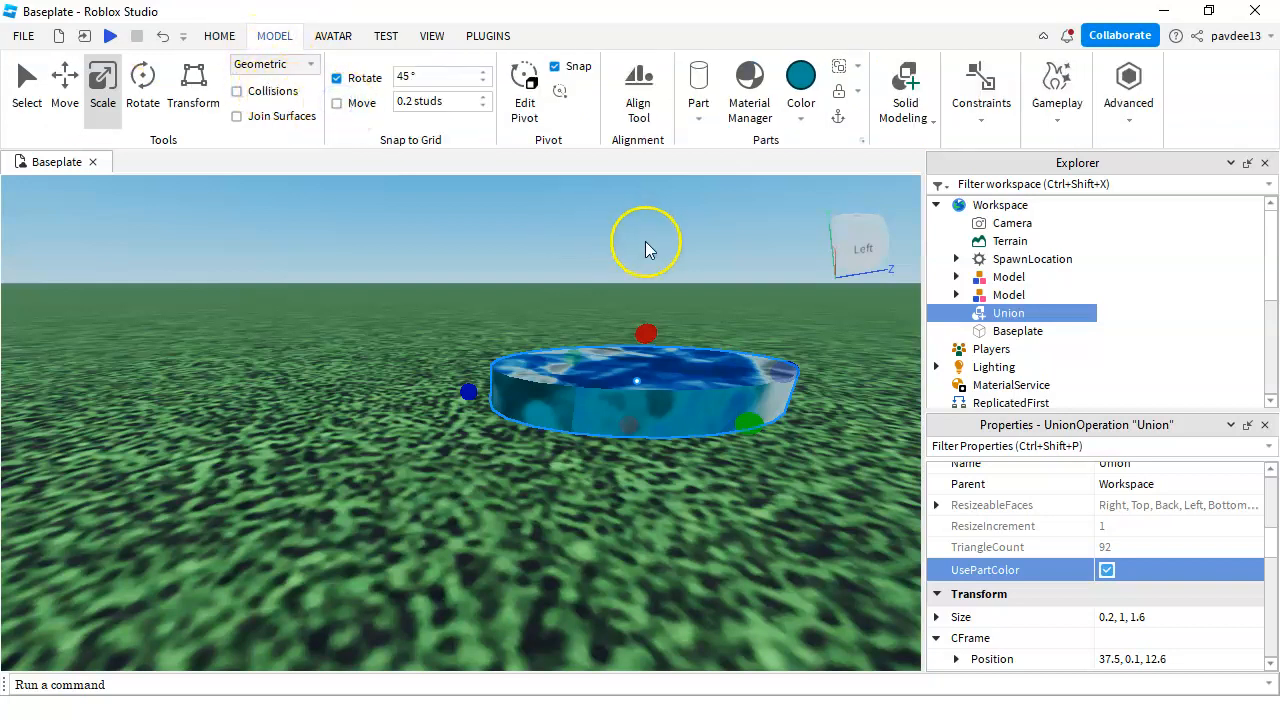
right_drag(645, 249, 652, 252)
click(222, 36)
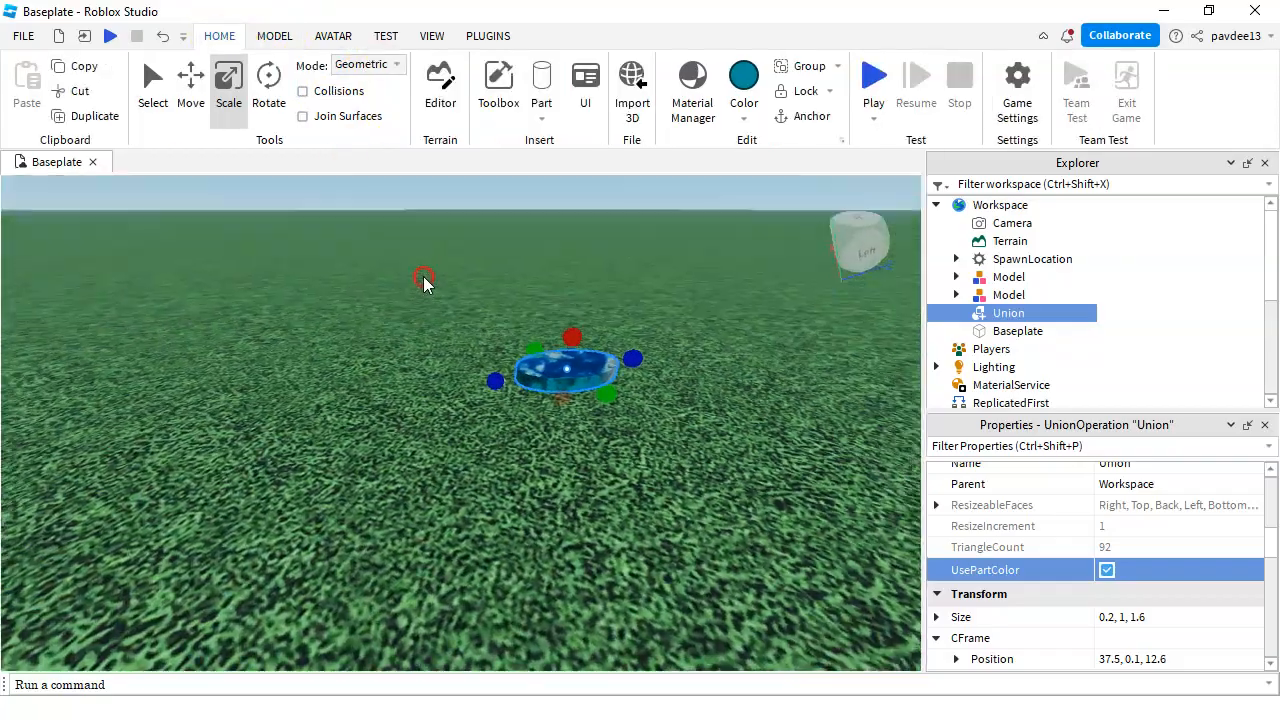
right_drag(424, 282, 524, 310)
drag(425, 323, 422, 332)
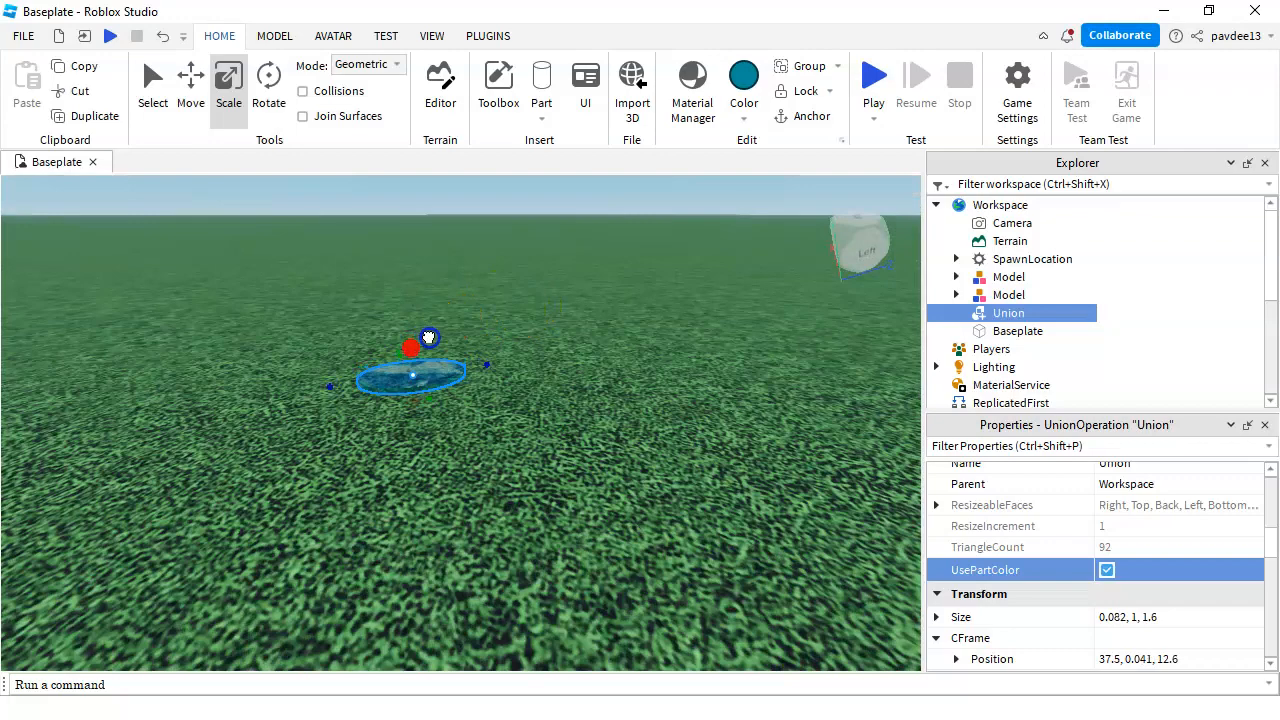
Enlarge the thin union across the baseplate to about 16 by 40 studs
right_drag(463, 364, 443, 406)
scroll(443, 406, down, 3)
drag(445, 429, 445, 429)
drag(506, 491, 617, 633)
scroll(617, 631, down, 2)
drag(440, 448, 642, 389)
drag(507, 393, 646, 343)
Delete the labelled Cylinder sample model from the baseplate
mouse_move(646, 343)
right_down()
mouse_move(663, 346)
mouse_move(643, 334)
right_up()
scroll(355, 258, up, 4)
right_drag(355, 258, 357, 258)
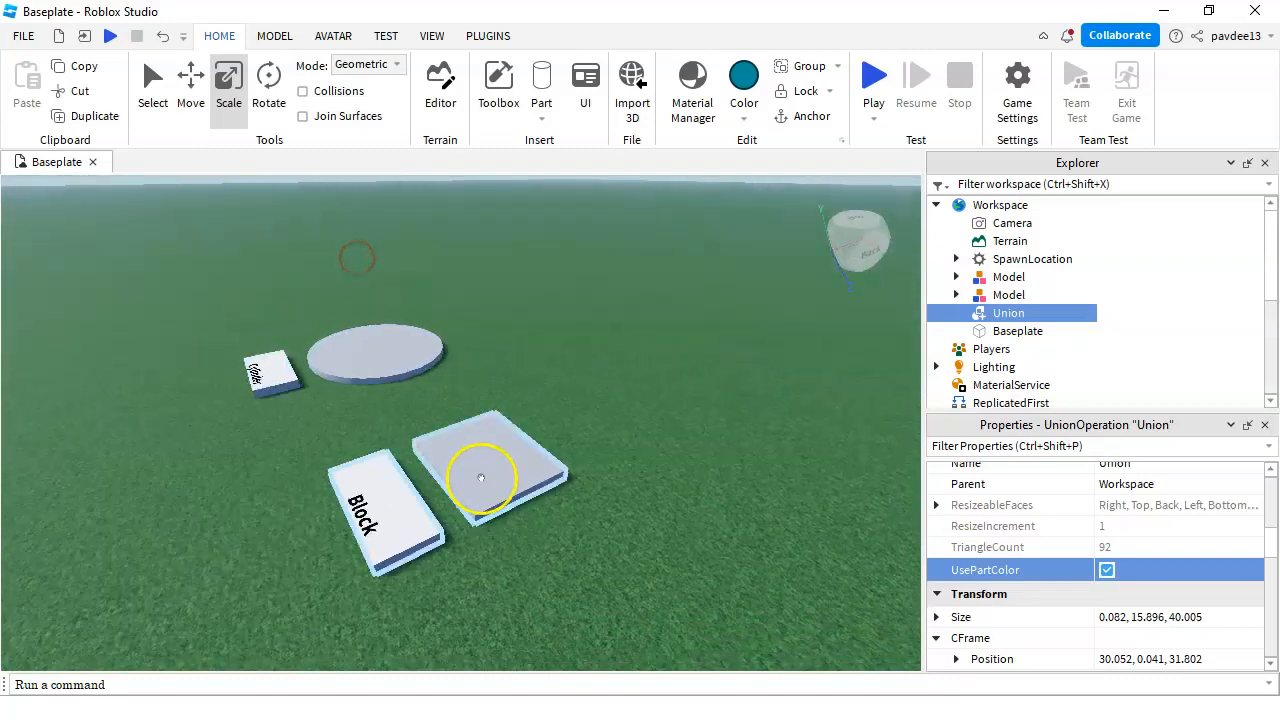
click(345, 358)
key(Delete)
scroll(490, 492, down, 1)
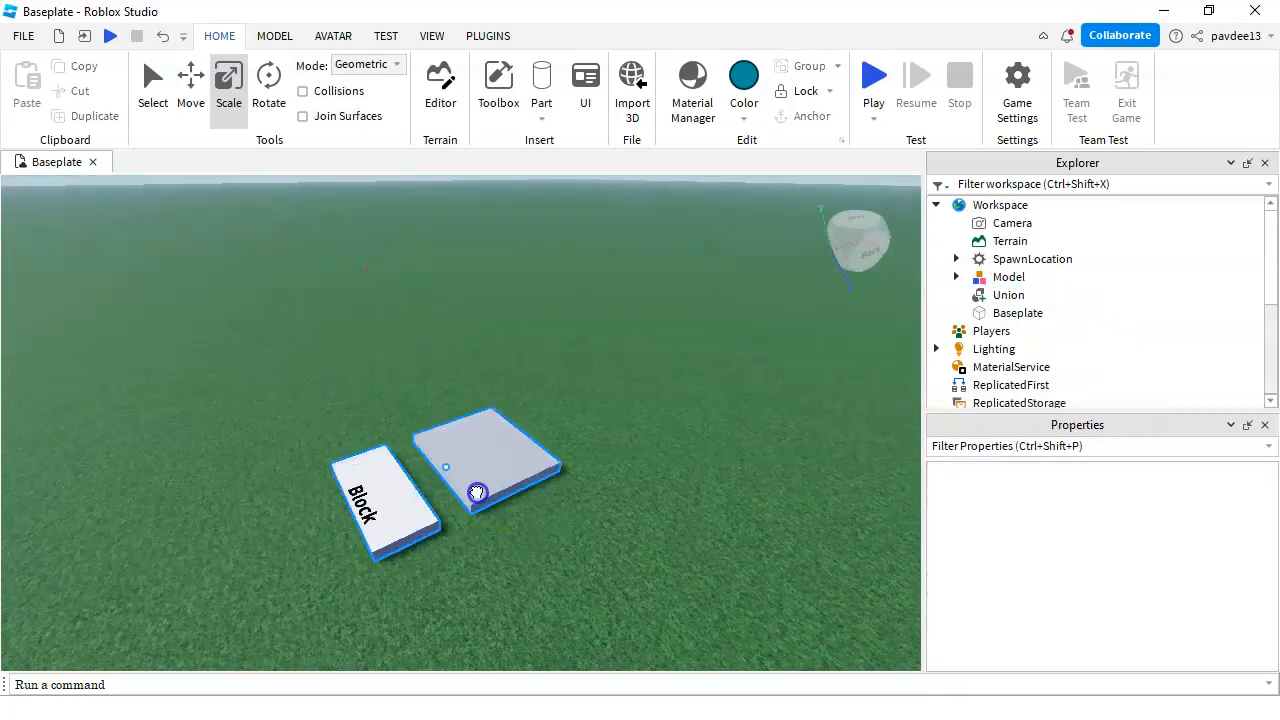
Move the Block sample and its grey slab clear of the foil union, then select and adjust the union with the Scale tool
drag(490, 492, 243, 403)
click(370, 309)
right_drag(394, 304, 394, 304)
scroll(494, 326, up, 5)
right_drag(494, 323, 471, 320)
click(474, 369)
right_drag(476, 369, 476, 369)
drag(557, 387, 430, 383)
right_drag(594, 434, 594, 434)
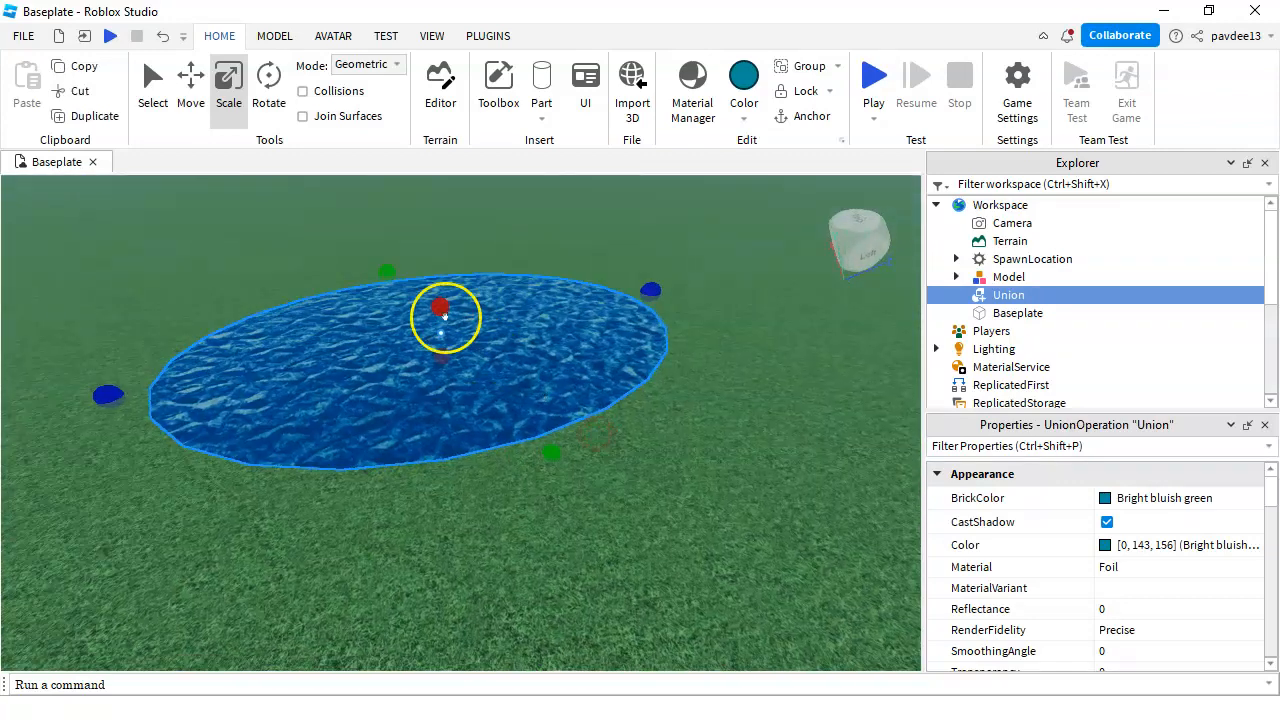
Duplicate the foil union and move the copy lengthwise so it partly overlaps the original
click(190, 90)
right_click(576, 318)
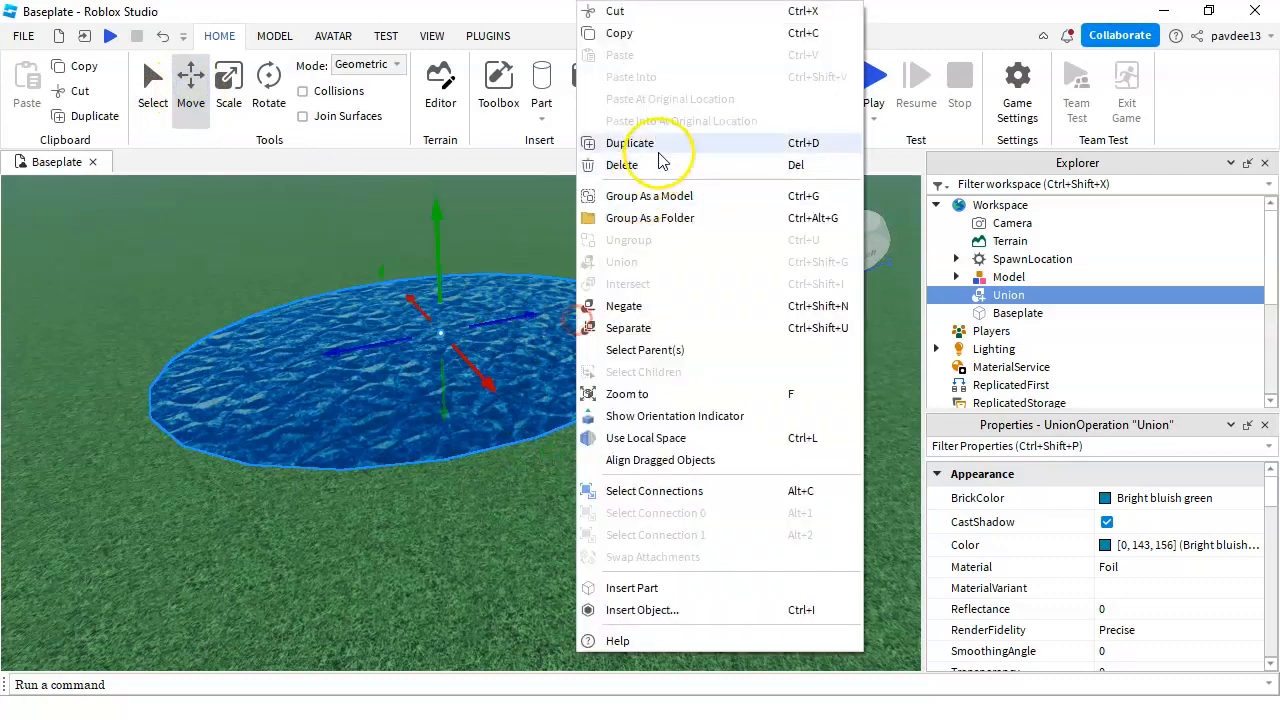
click(657, 138)
right_drag(677, 243, 680, 251)
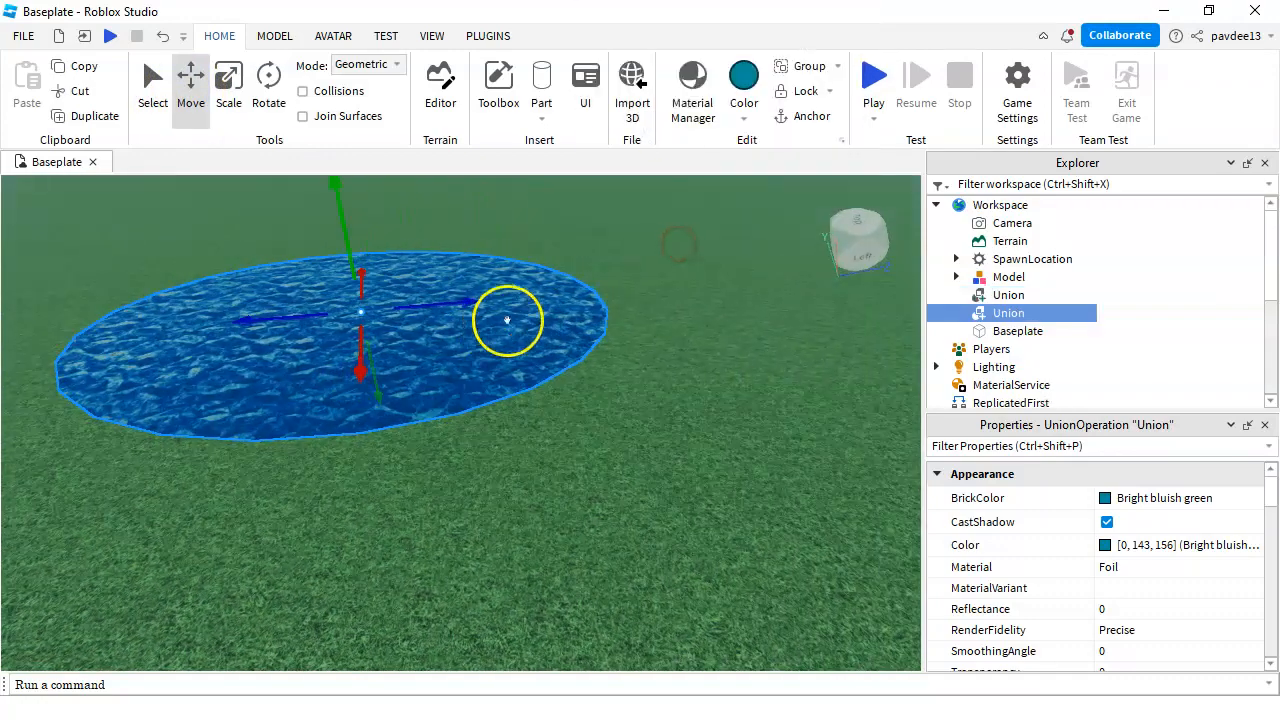
drag(459, 308, 595, 284)
Examine the foil texture where the duplicate union overlaps the original, both up close and from farther away
scroll(611, 440, up, 2)
right_drag(611, 438, 600, 429)
scroll(605, 437, up, 2)
scroll(600, 429, down, 4)
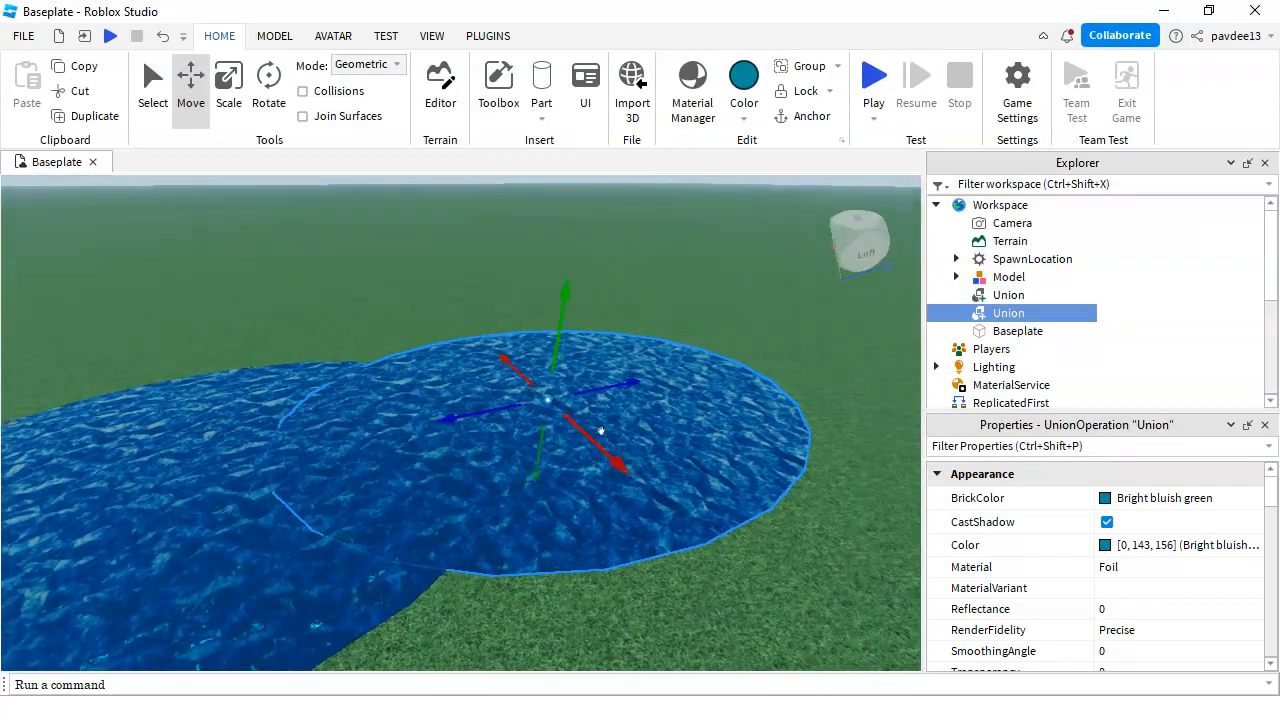
scroll(601, 431, up, 3)
scroll(600, 431, down, 5)
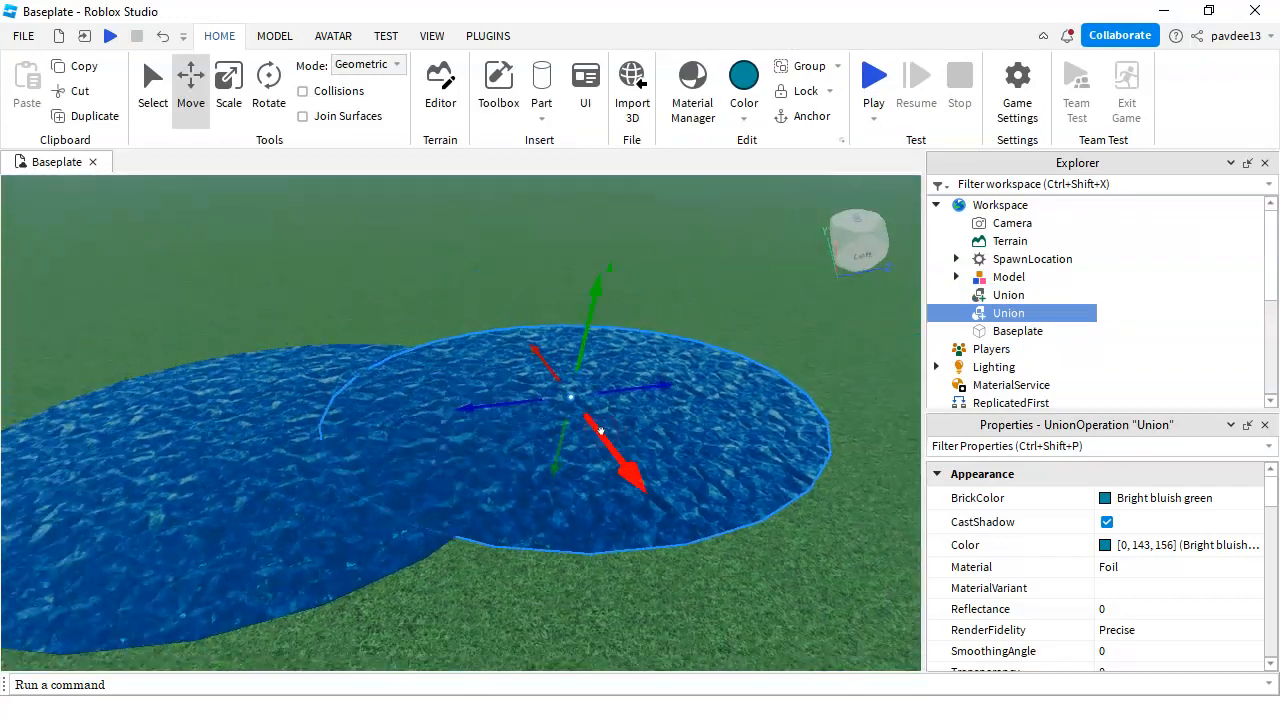
scroll(600, 431, up, 5)
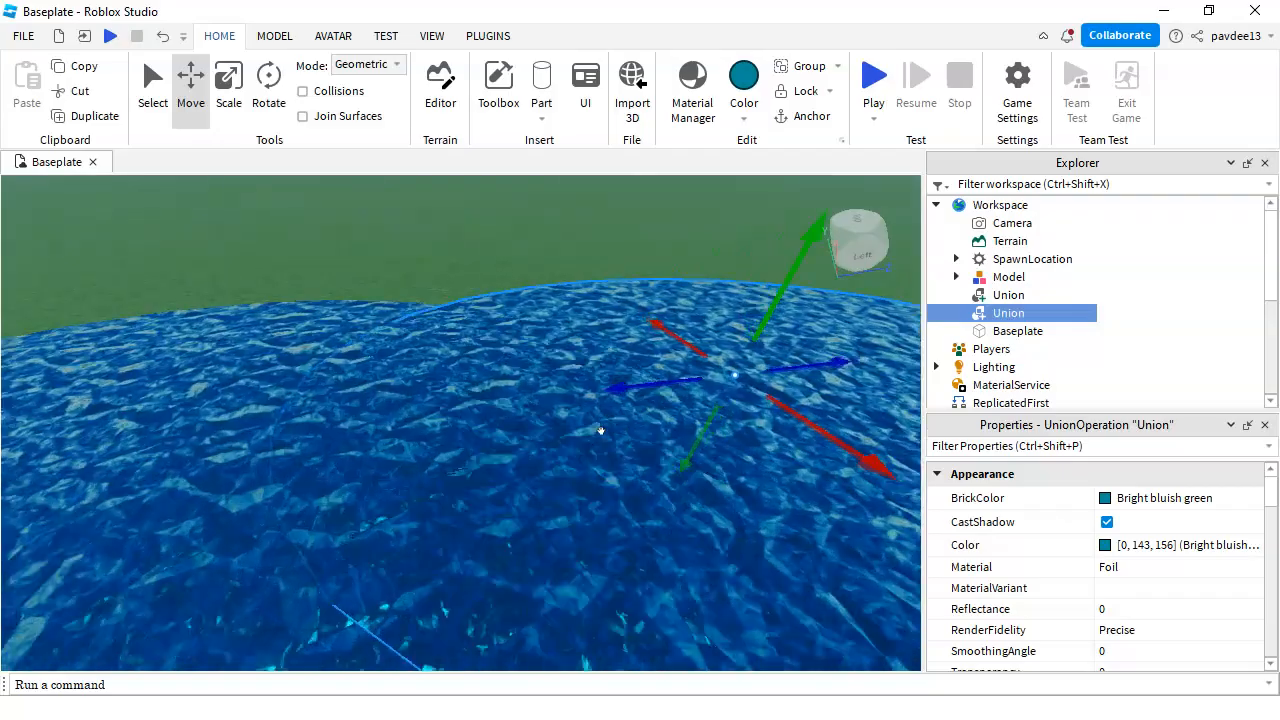
scroll(601, 431, up, 3)
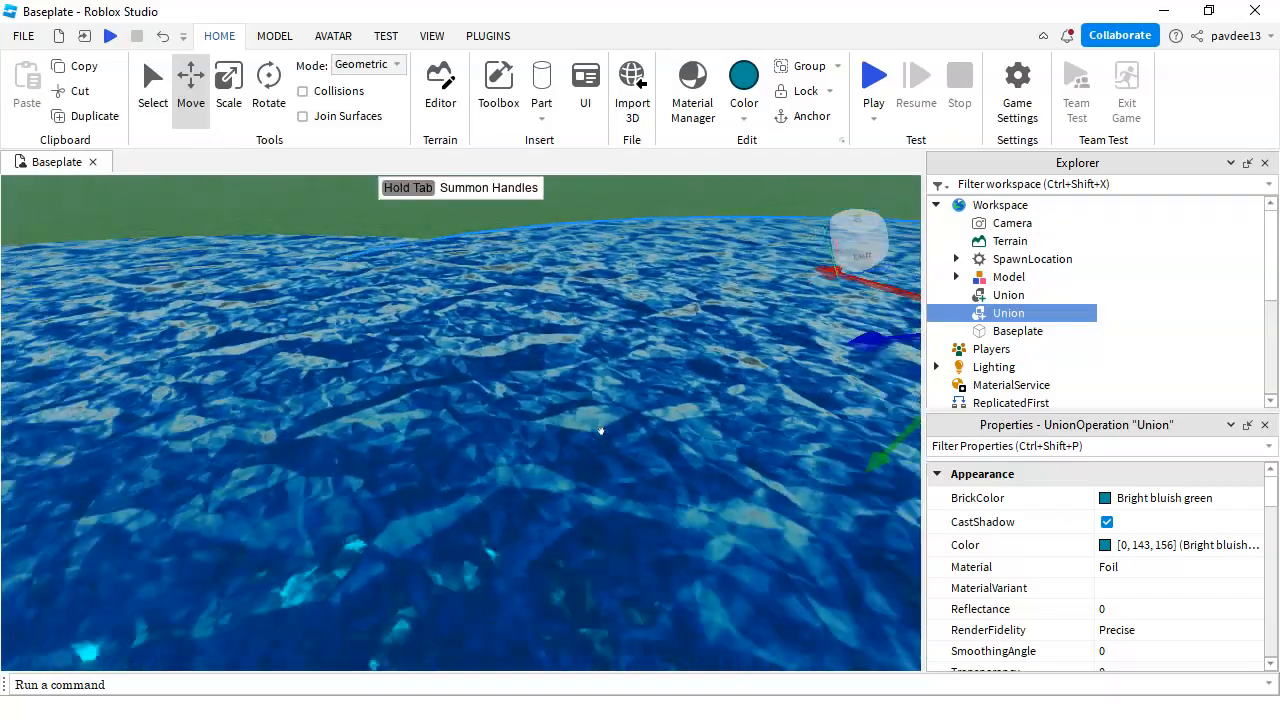
scroll(601, 431, down, 4)
scroll(601, 431, up, 5)
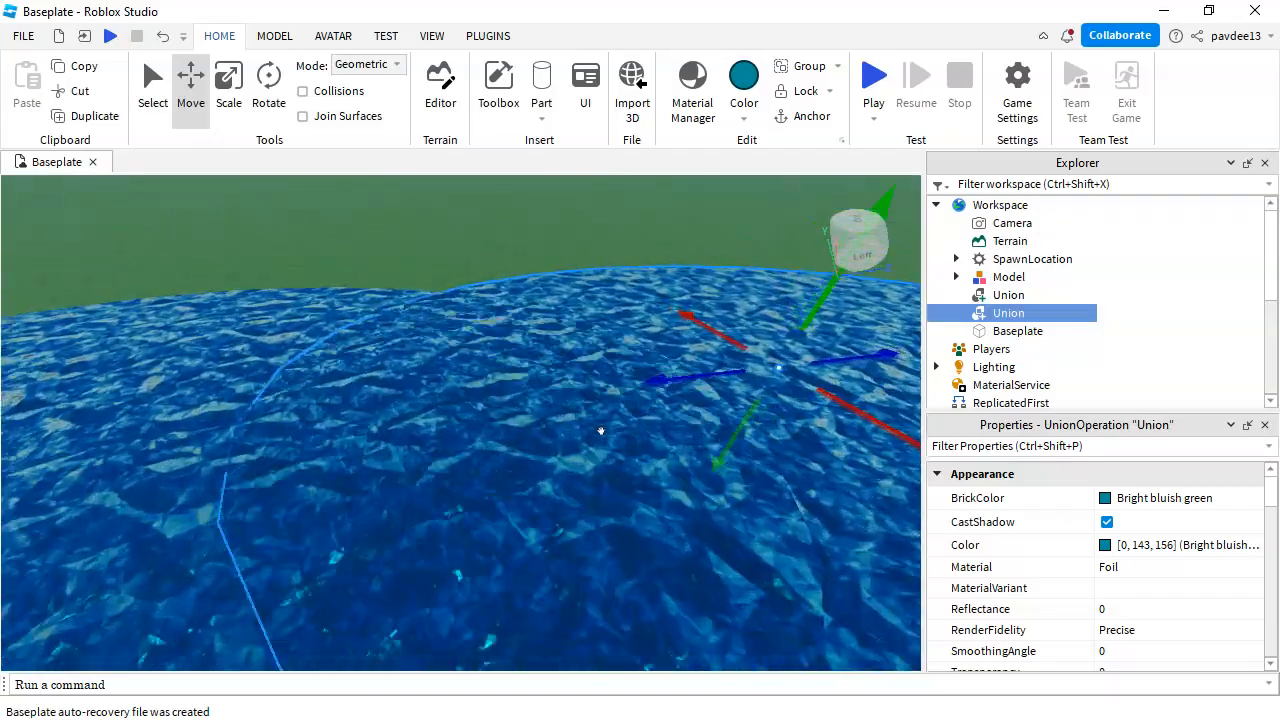
scroll(601, 431, down, 5)
scroll(601, 431, up, 4)
scroll(601, 431, down, 2)
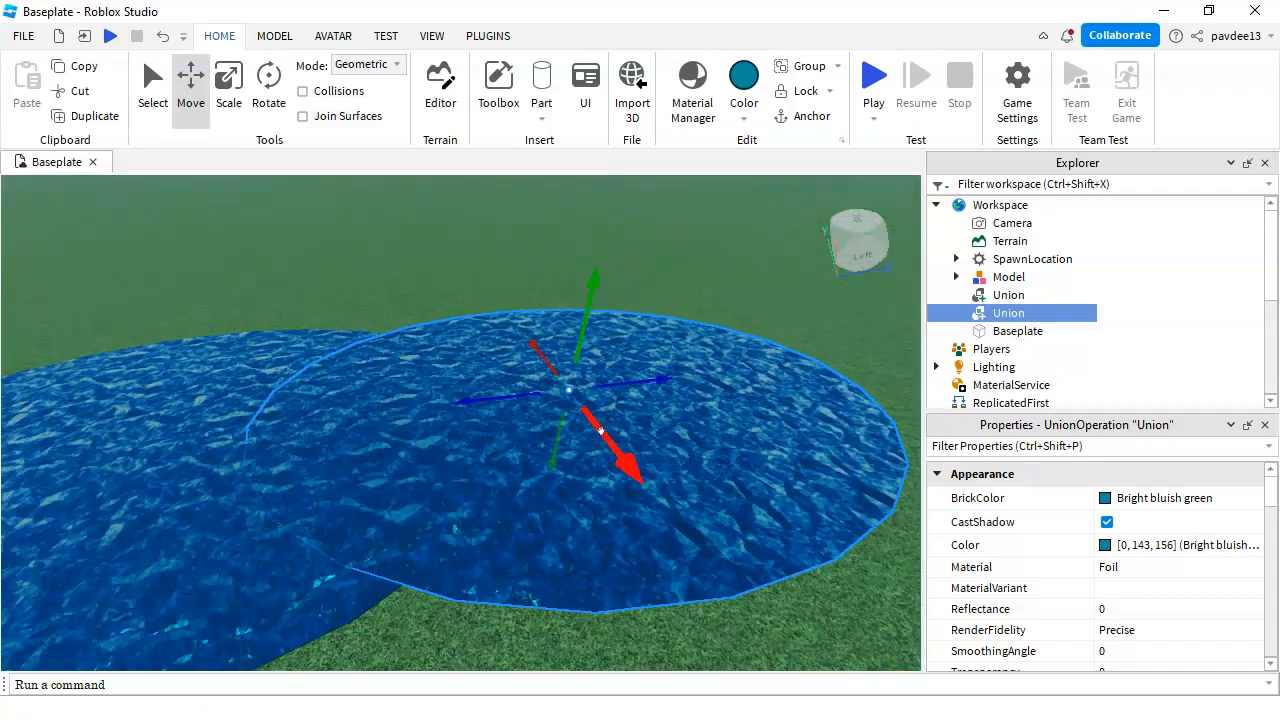
Lower the duplicate union slightly toward the baseplate, working from a ground-level view
key(d)
key(w)
right_drag(601, 431, 556, 435)
key(s)
key(q)
scroll(601, 443, down, 3)
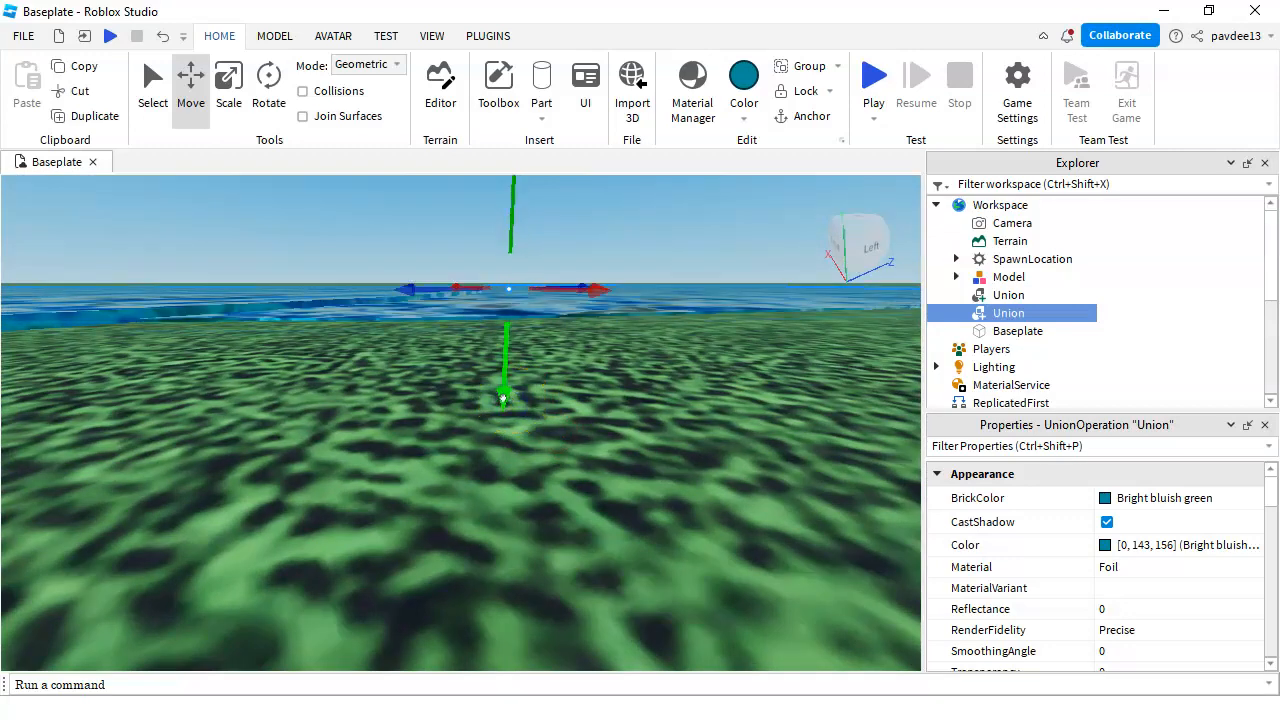
right_drag(502, 400, 520, 405)
scroll(520, 405, down, 4)
scroll(497, 404, up, 4)
scroll(486, 382, down, 3)
drag(494, 352, 500, 362)
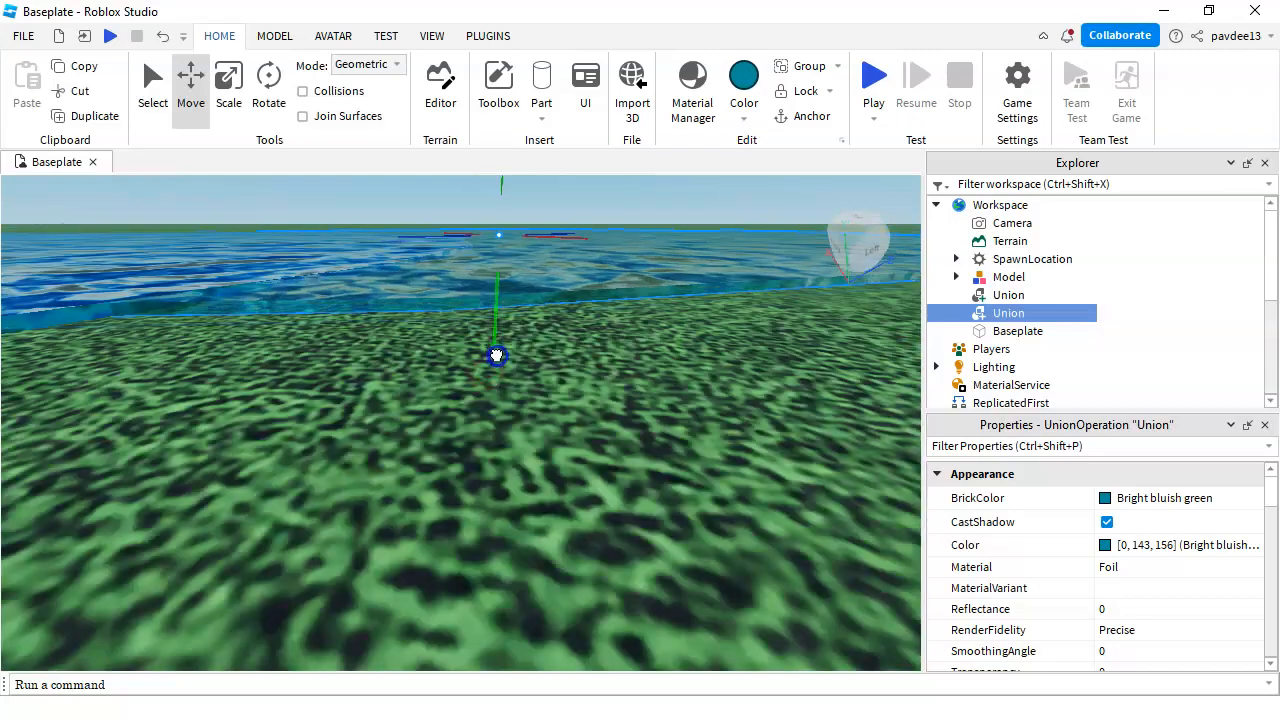
Deselect the duplicate and examine how the two overlapping unions blend together from several angles
right_drag(510, 364, 639, 543)
scroll(523, 371, down, 4)
click(639, 543)
scroll(639, 543, down, 3)
scroll(639, 543, up, 4)
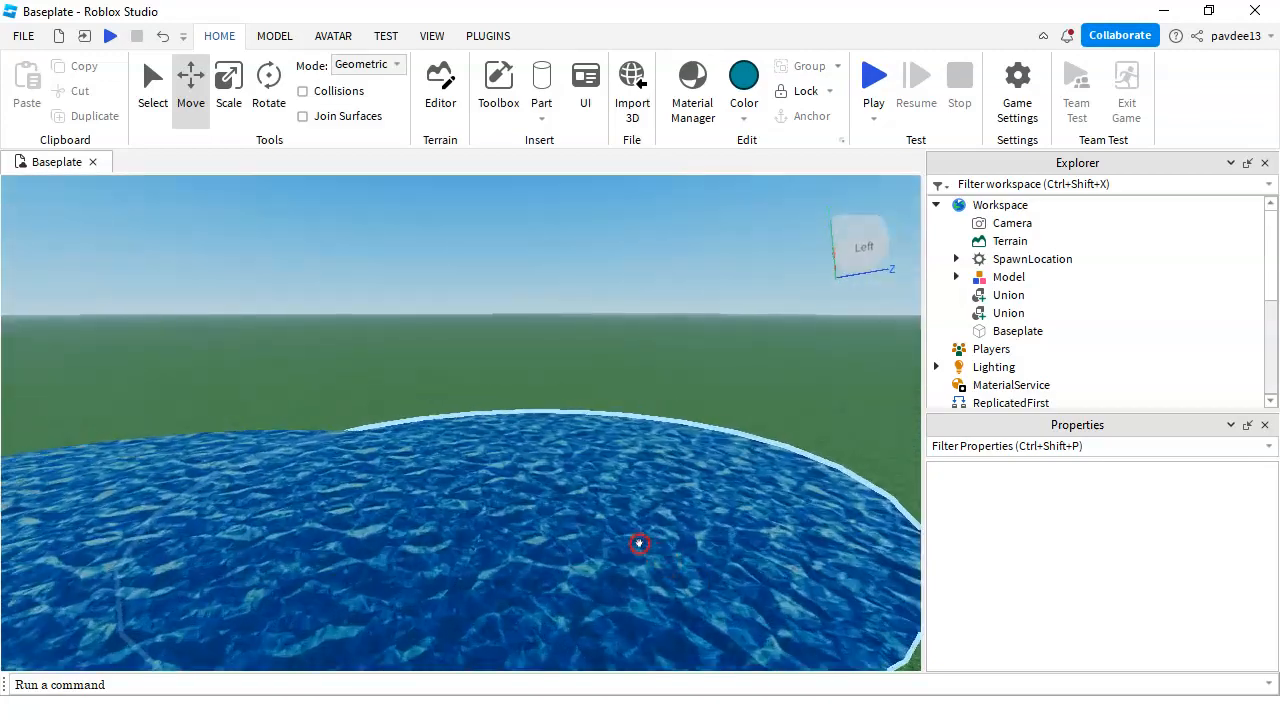
scroll(557, 290, down, 5)
right_drag(557, 287, 560, 294)
scroll(505, 352, up, 1)
key(w)
key(a)
right_drag(437, 423, 433, 352)
Select the duplicate union and scale it wider than the original where they overlap
click(390, 327)
key(s)
click(236, 93)
right_drag(674, 289, 745, 376)
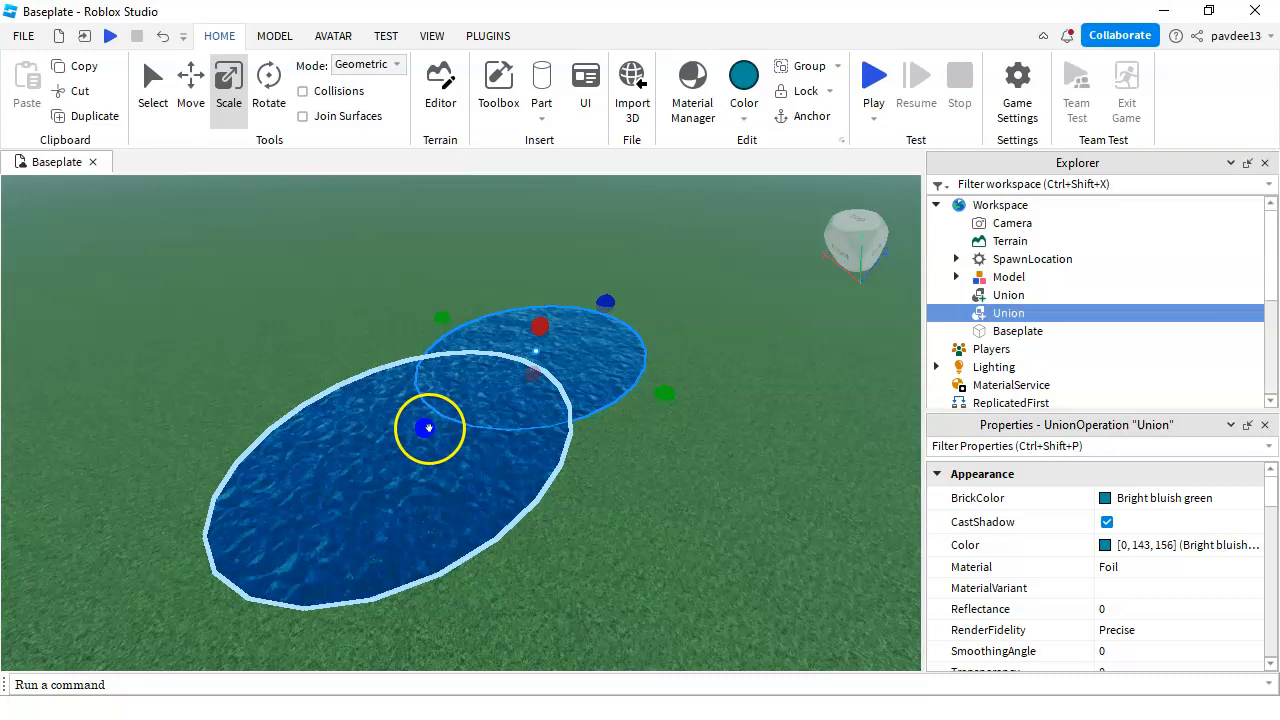
click(426, 428)
drag(375, 459, 352, 479)
right_drag(443, 452, 483, 404)
drag(460, 380, 575, 398)
Extend the duplicate union's length so it covers more of the original union
key(a)
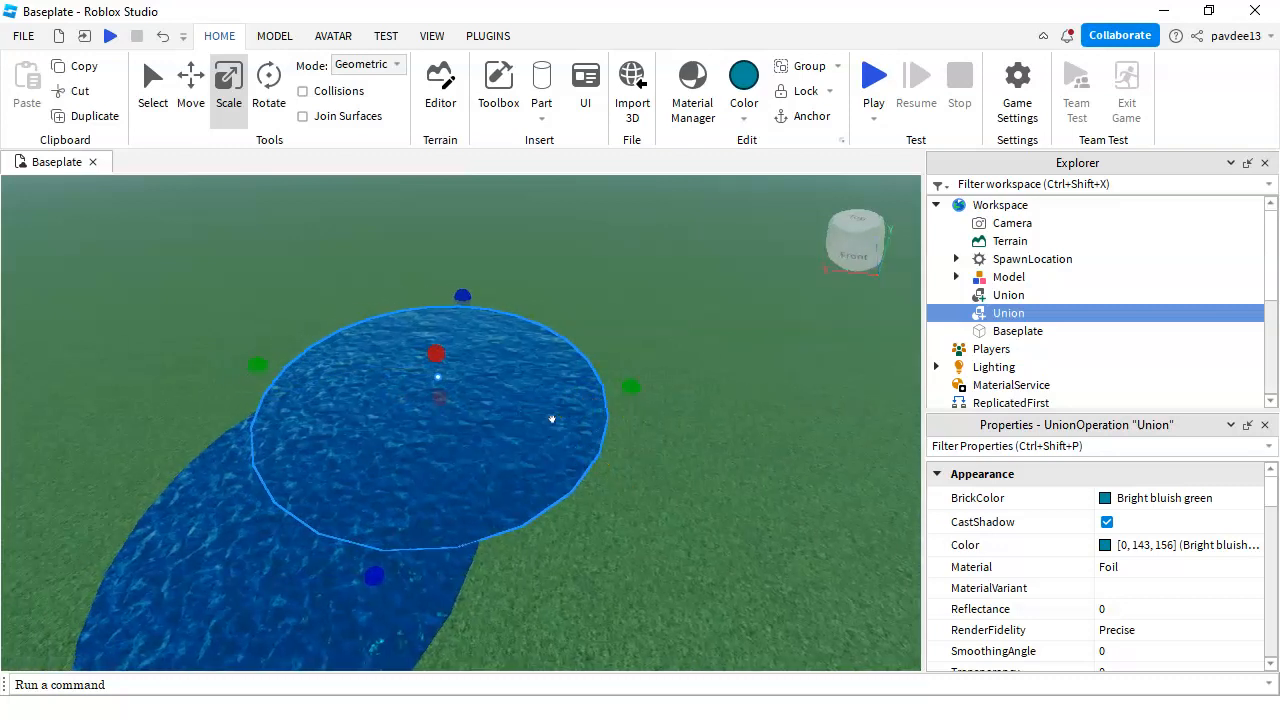
key(d)
key(w)
right_drag(497, 466, 469, 471)
key(s)
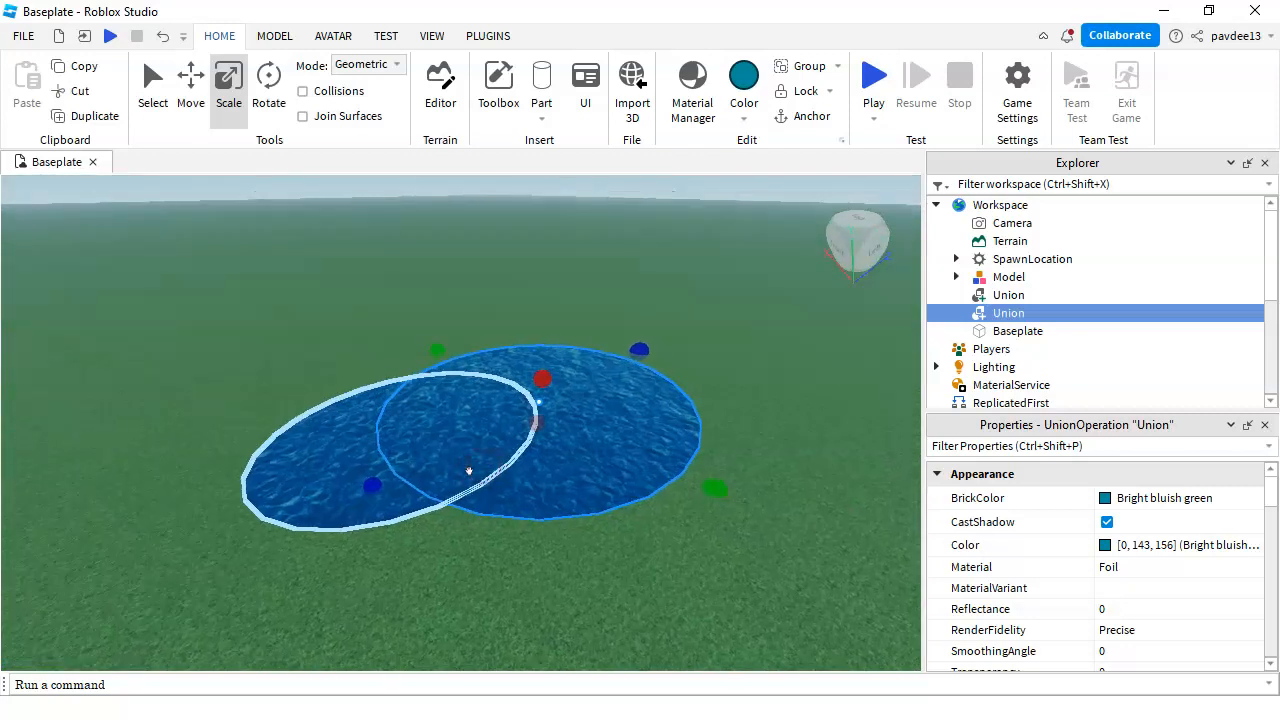
drag(408, 477, 283, 550)
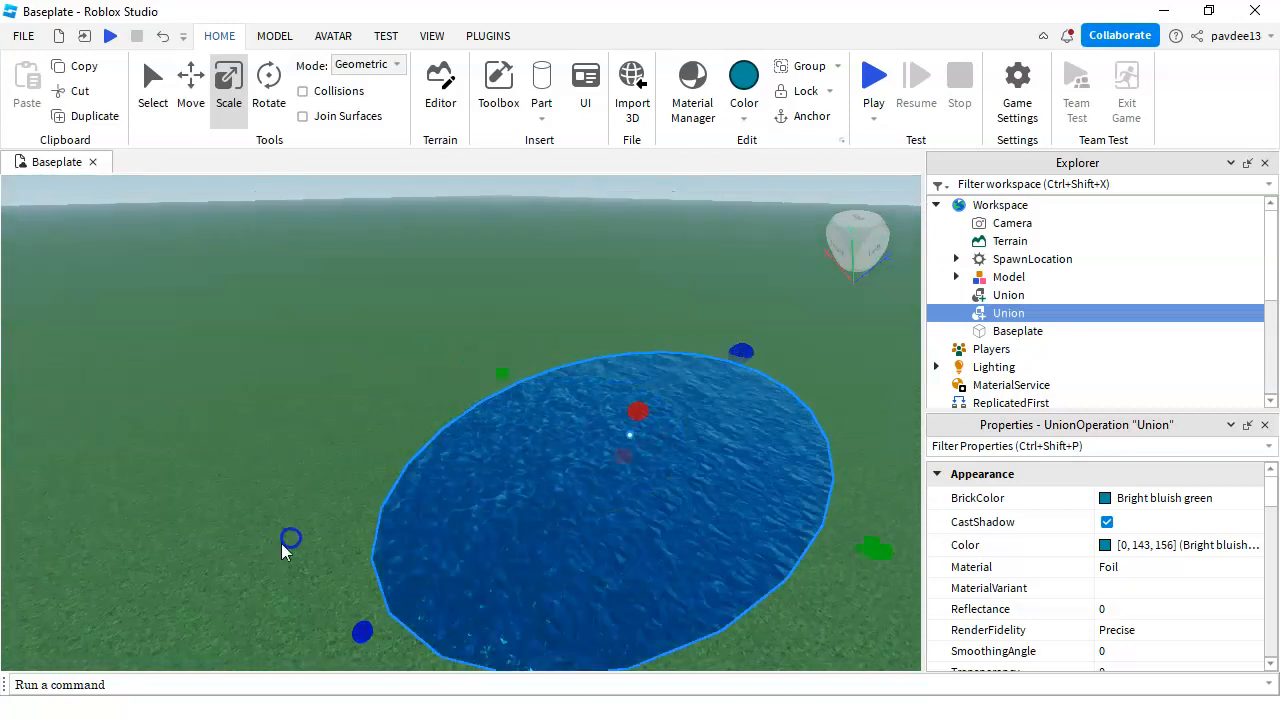
Trim the duplicate union's width and length so both unions form one compact, rounded pond outline
drag(502, 363, 541, 384)
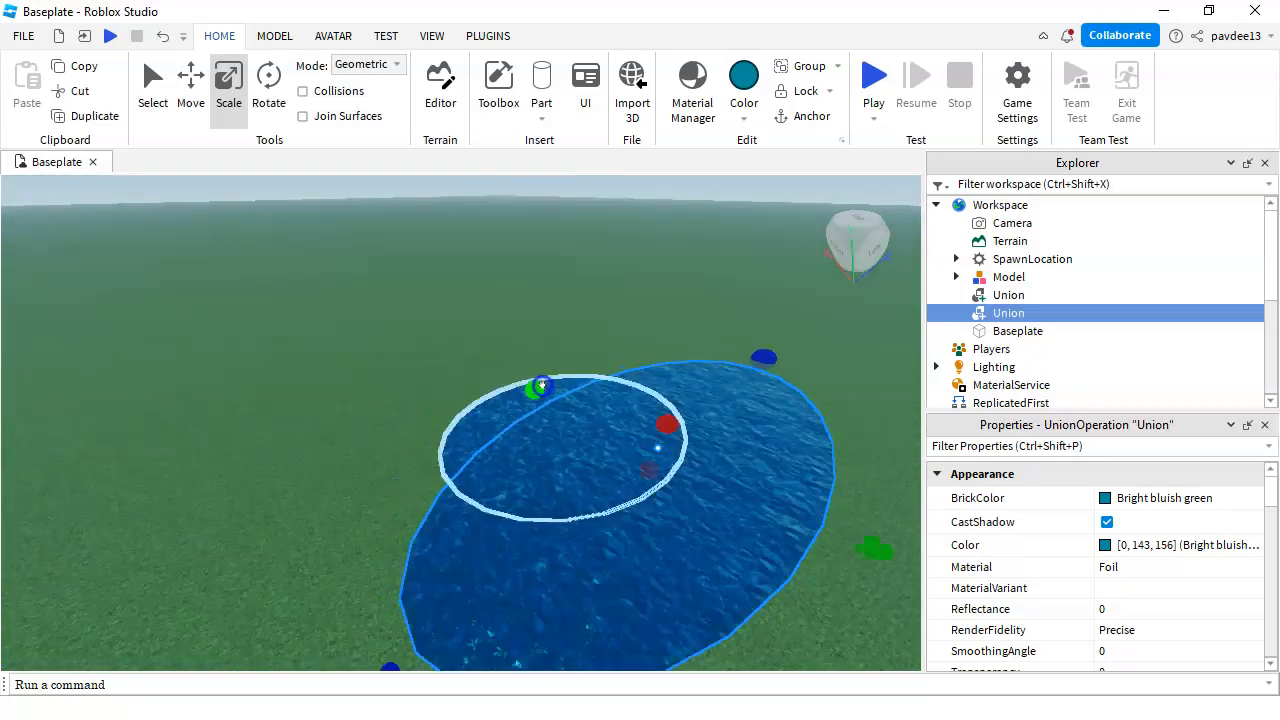
click(734, 409)
drag(757, 357, 703, 400)
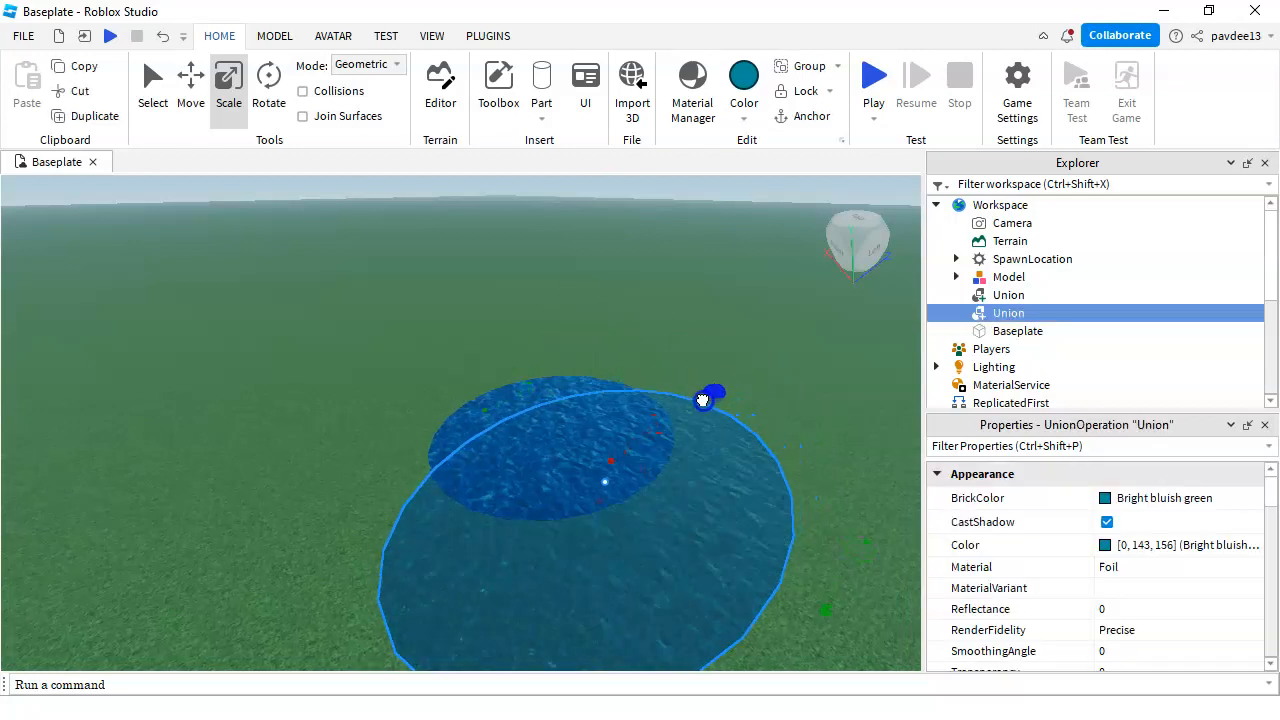
right_drag(694, 406, 734, 426)
drag(645, 521, 572, 534)
drag(222, 658, 358, 563)
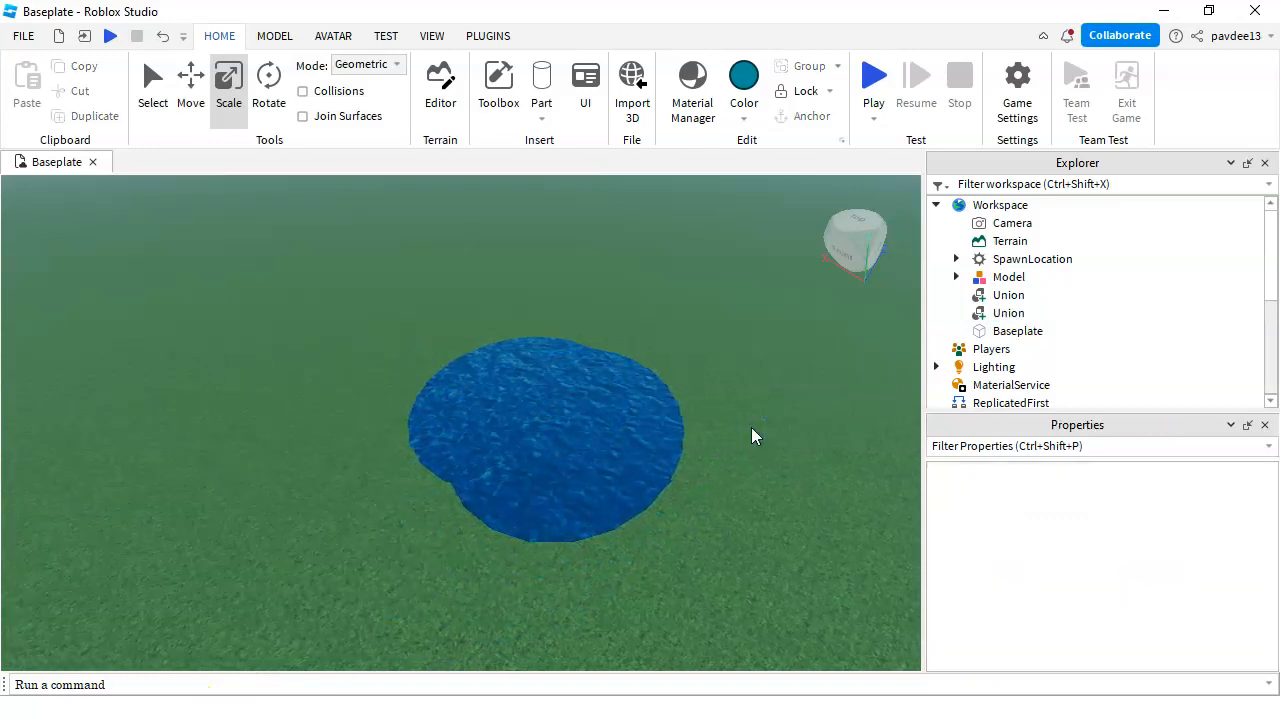
Check the combined pond surface up close and select both unions together
scroll(751, 427, up, 3)
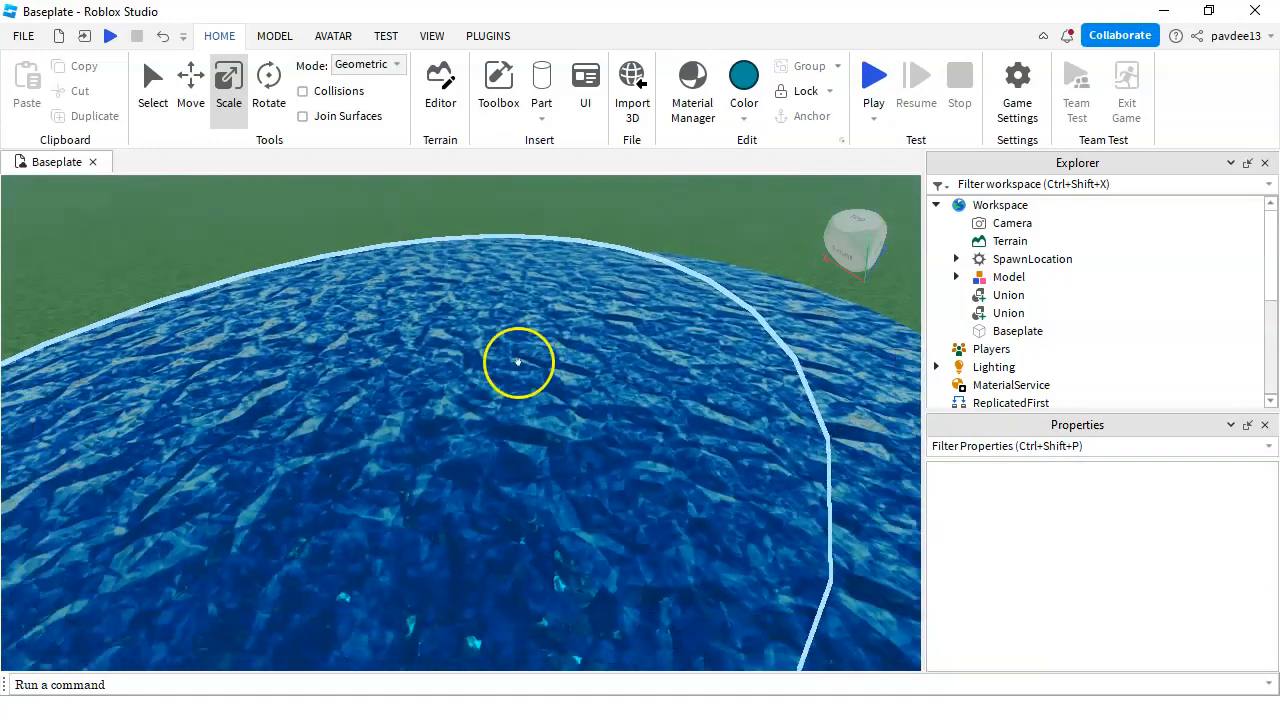
scroll(334, 290, down, 4)
scroll(335, 290, down, 3)
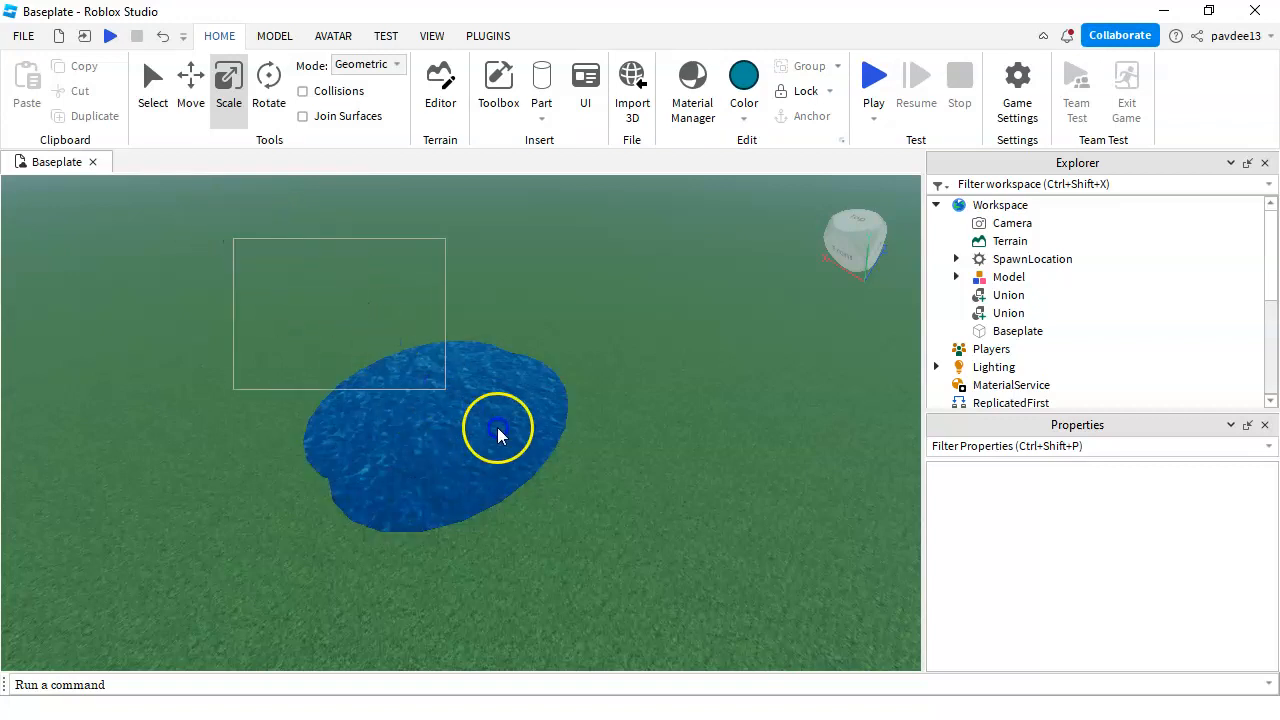
drag(497, 427, 600, 518)
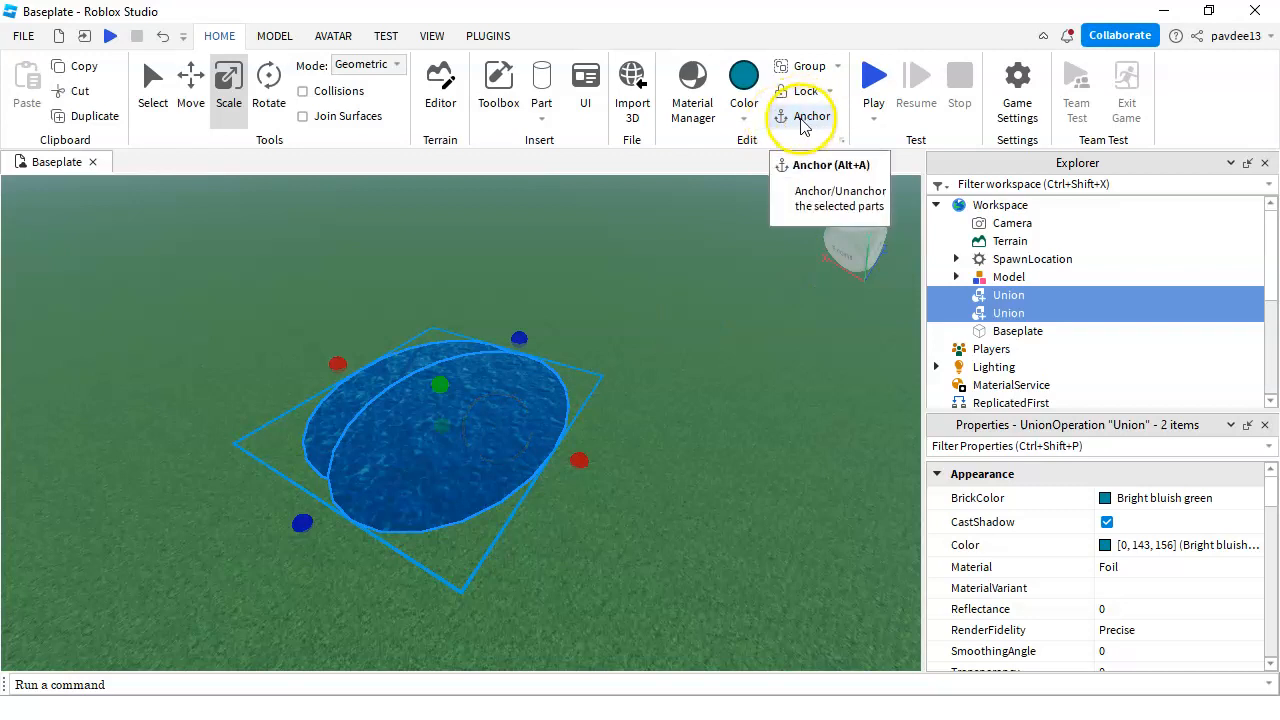
click(728, 283)
mouse_move(525, 396)
right_down()
mouse_move(491, 416)
mouse_move(525, 396)
right_up()
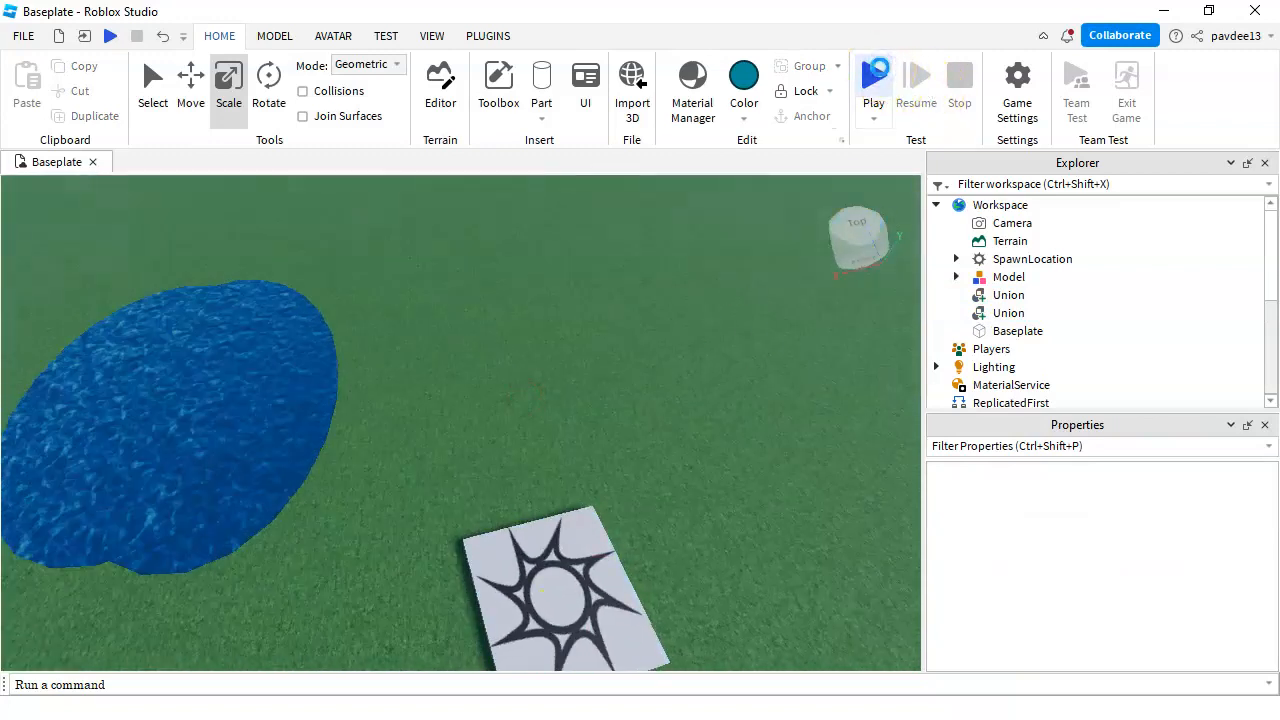
Delete the ScreenGui from StarterGui and start a playtest of the place
click(875, 70)
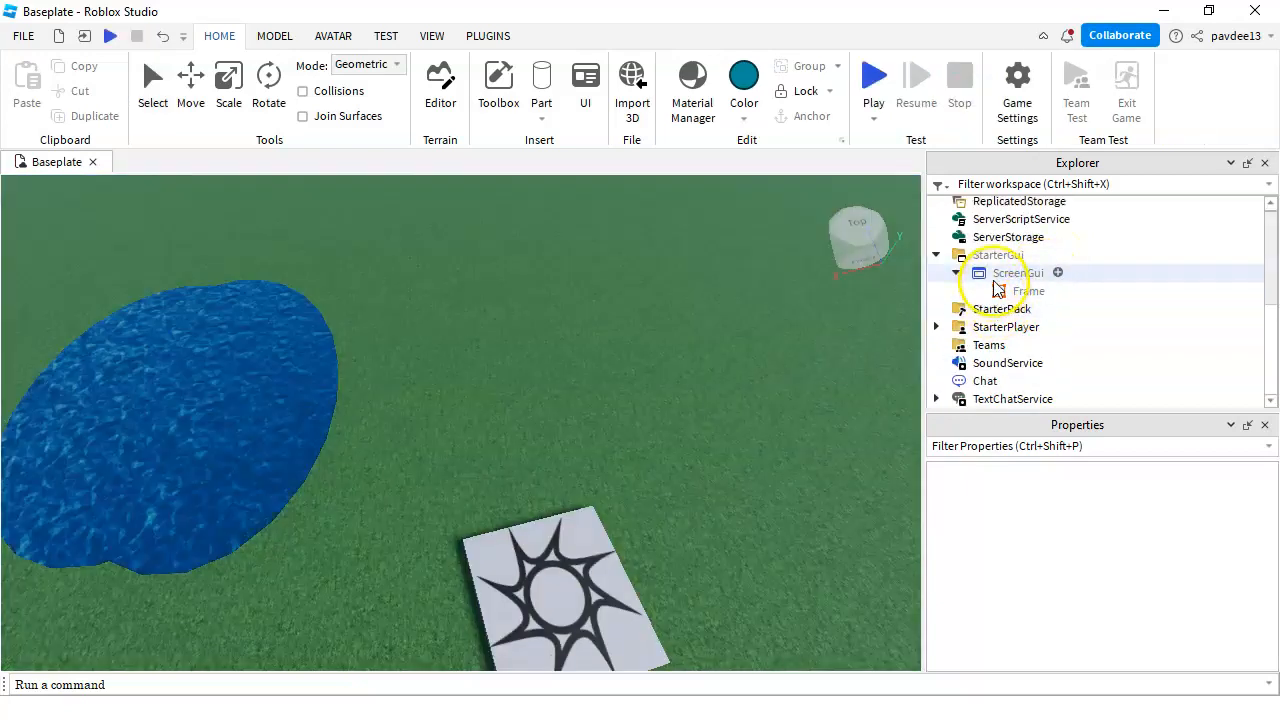
click(1010, 273)
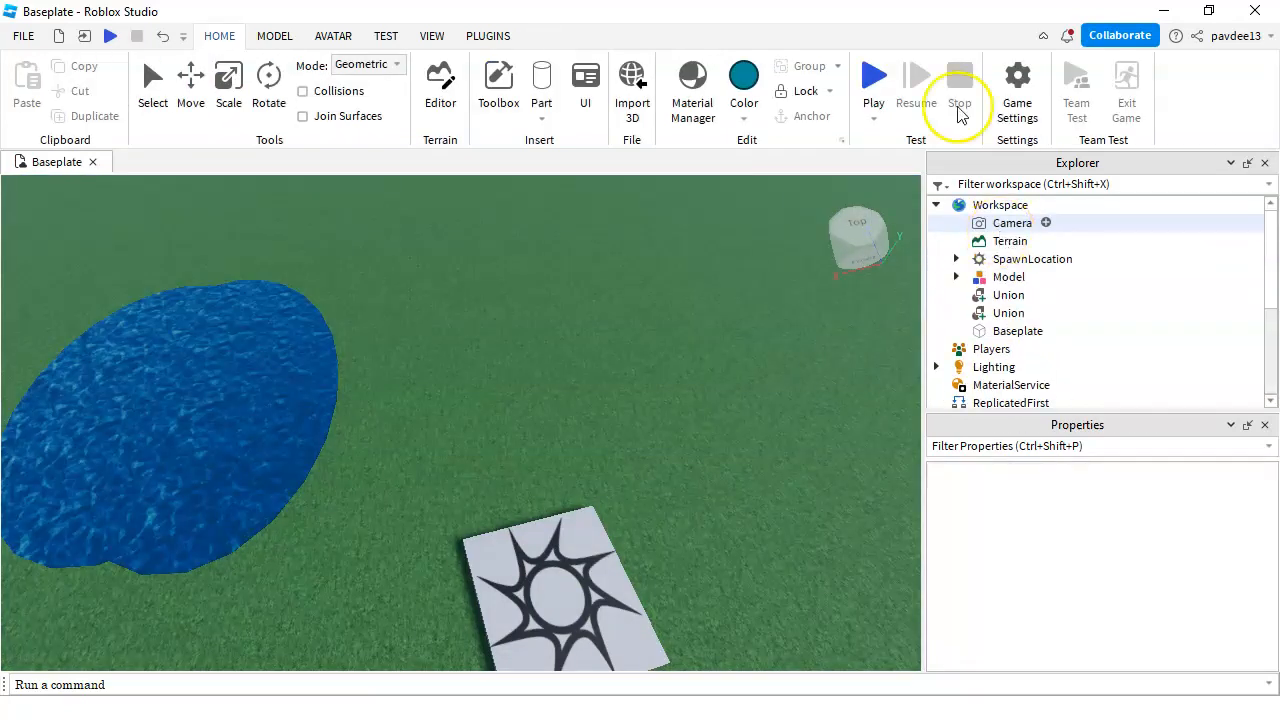
click(876, 68)
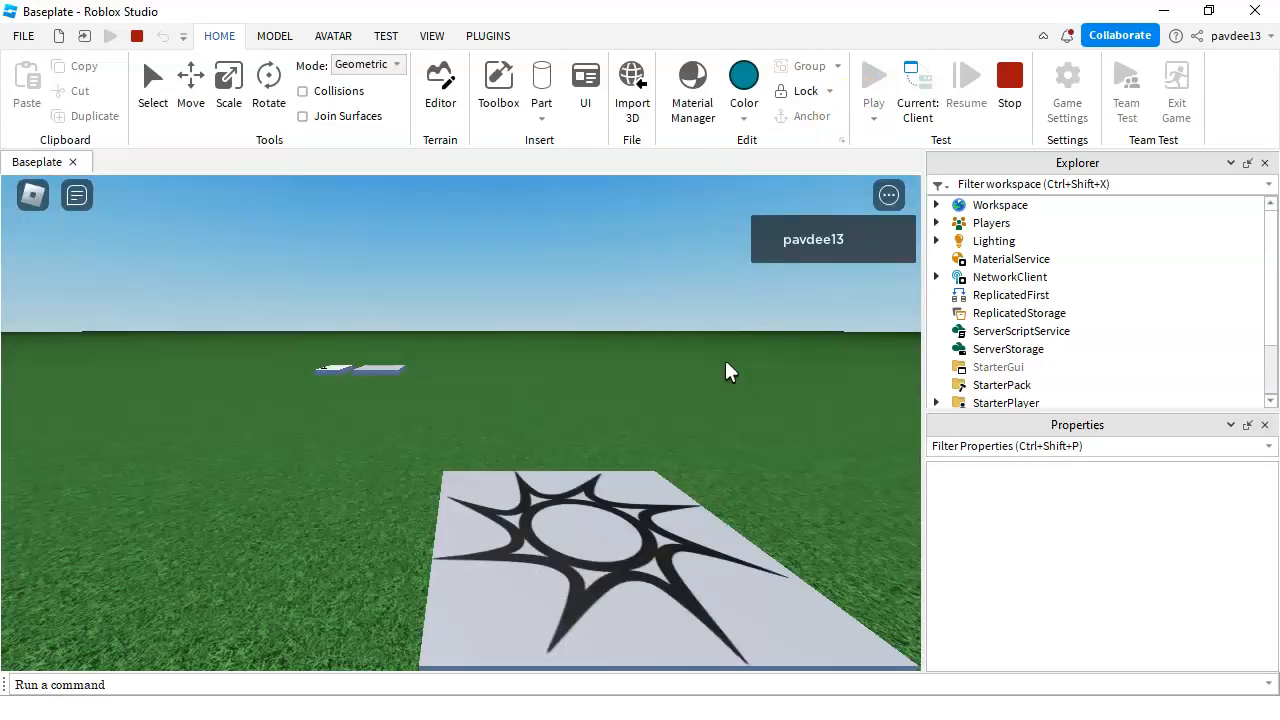
Walk the avatar from the spawn location onto the pond in the playtest
right_drag(726, 364, 733, 398)
key(w)
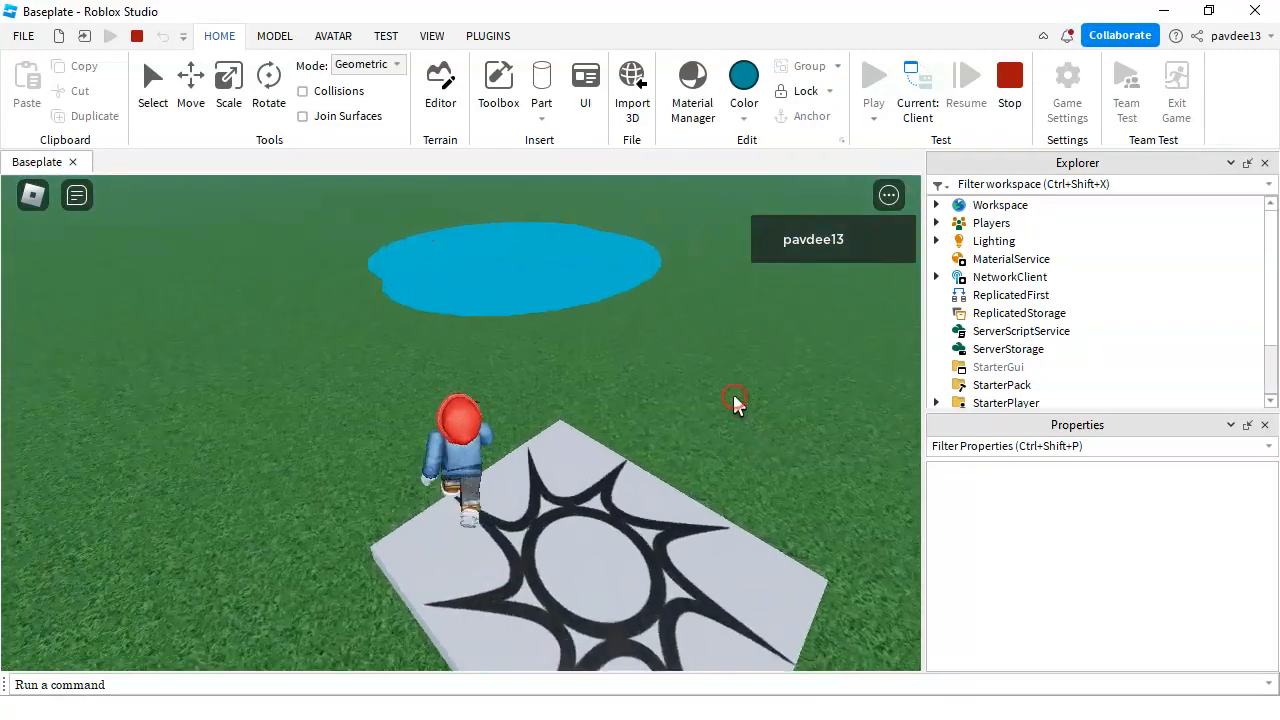
right_drag(589, 398, 617, 403)
right_drag(268, 466, 282, 450)
key(Right)
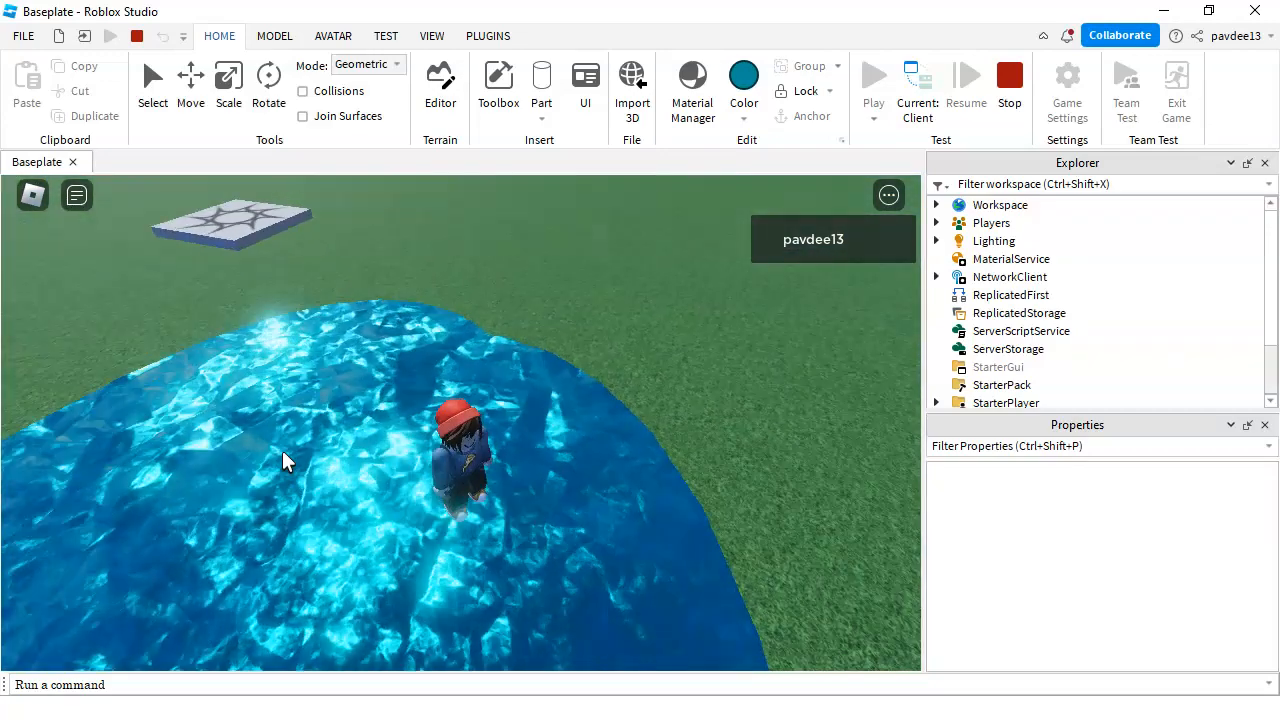
Walk and jump the avatar across and around the pond, turning the camera to inspect the foil water's reflections
key(w)
key(s)
key(w)
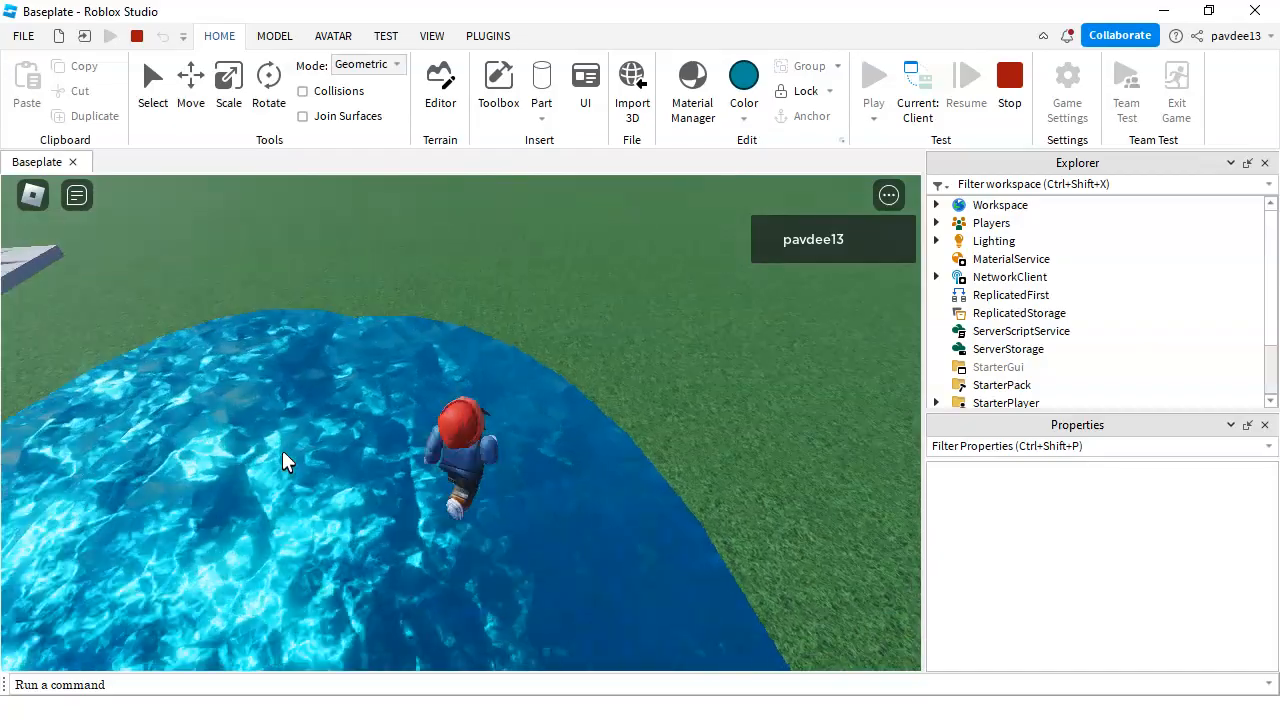
key(Left)
key(w)
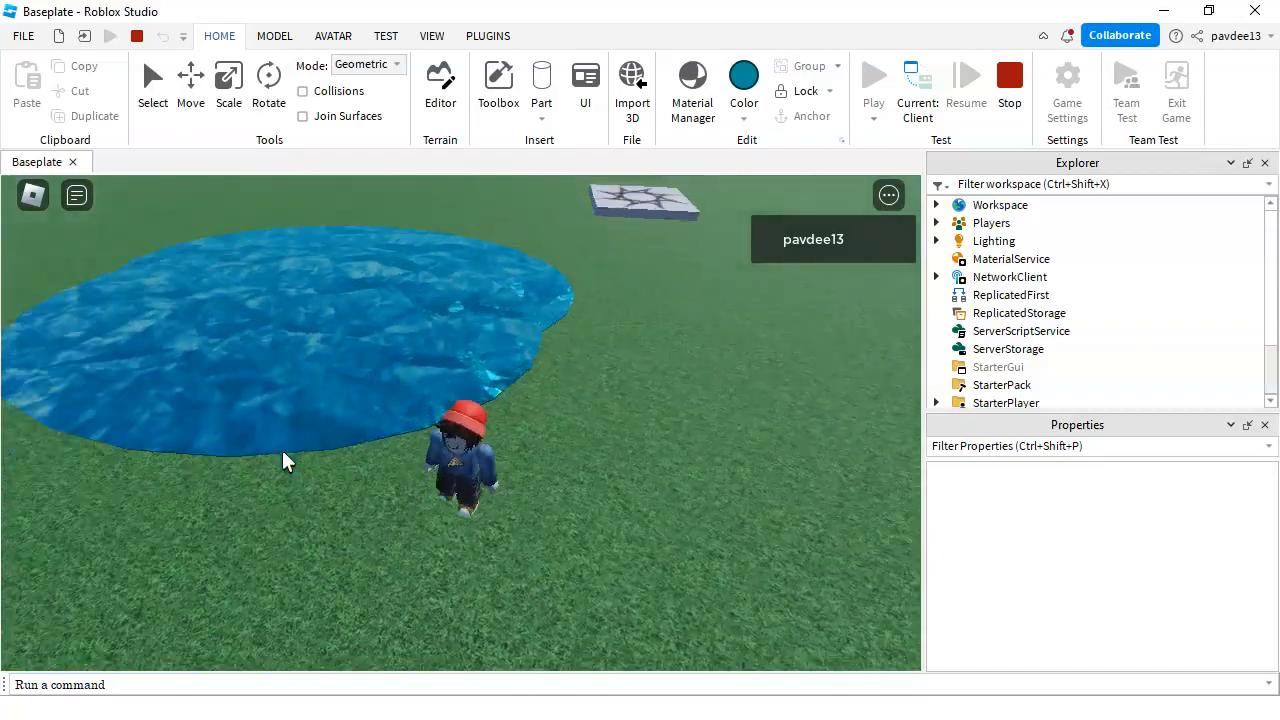
key(w)
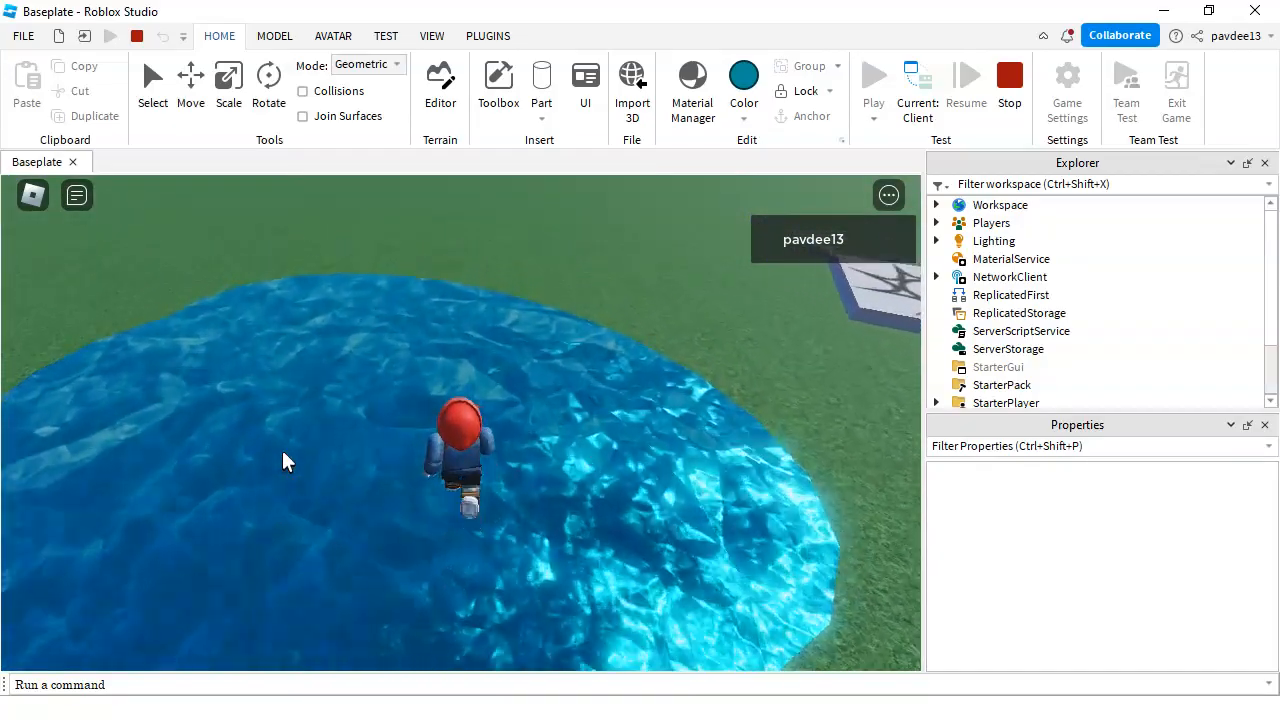
key(Right)
key(s)
key(w)
key(Right)
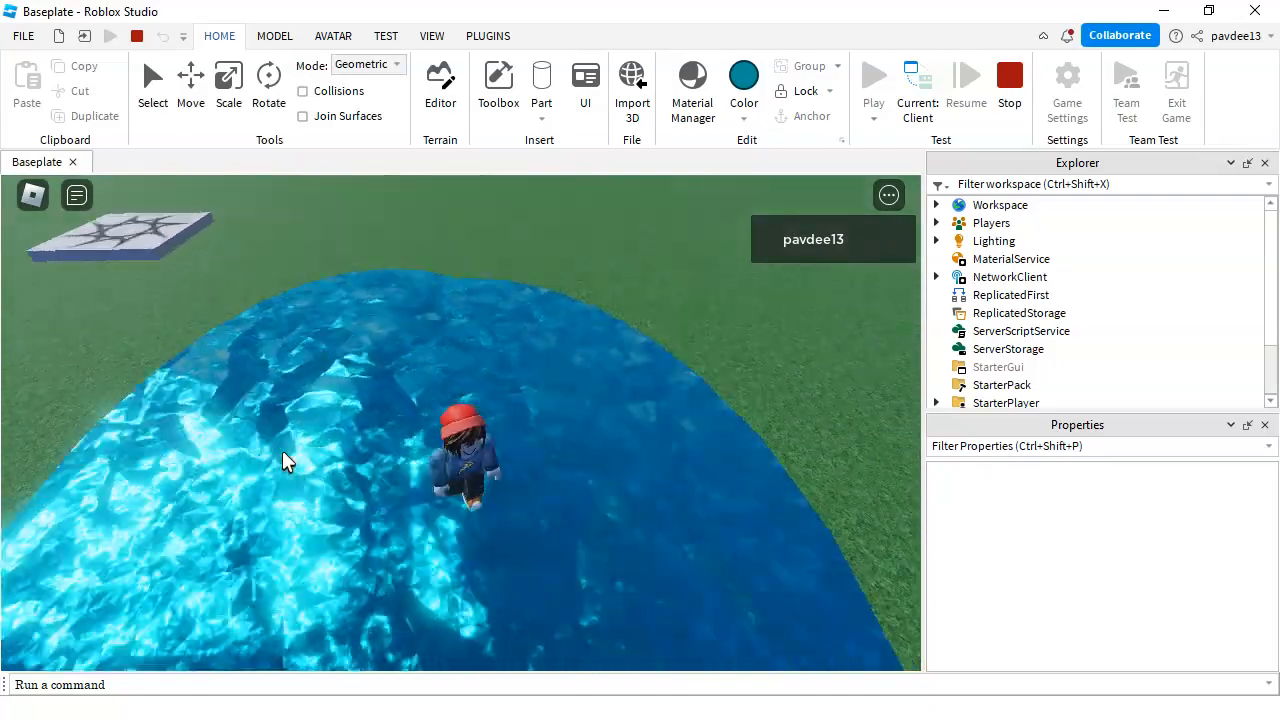
key(space)
key(w)
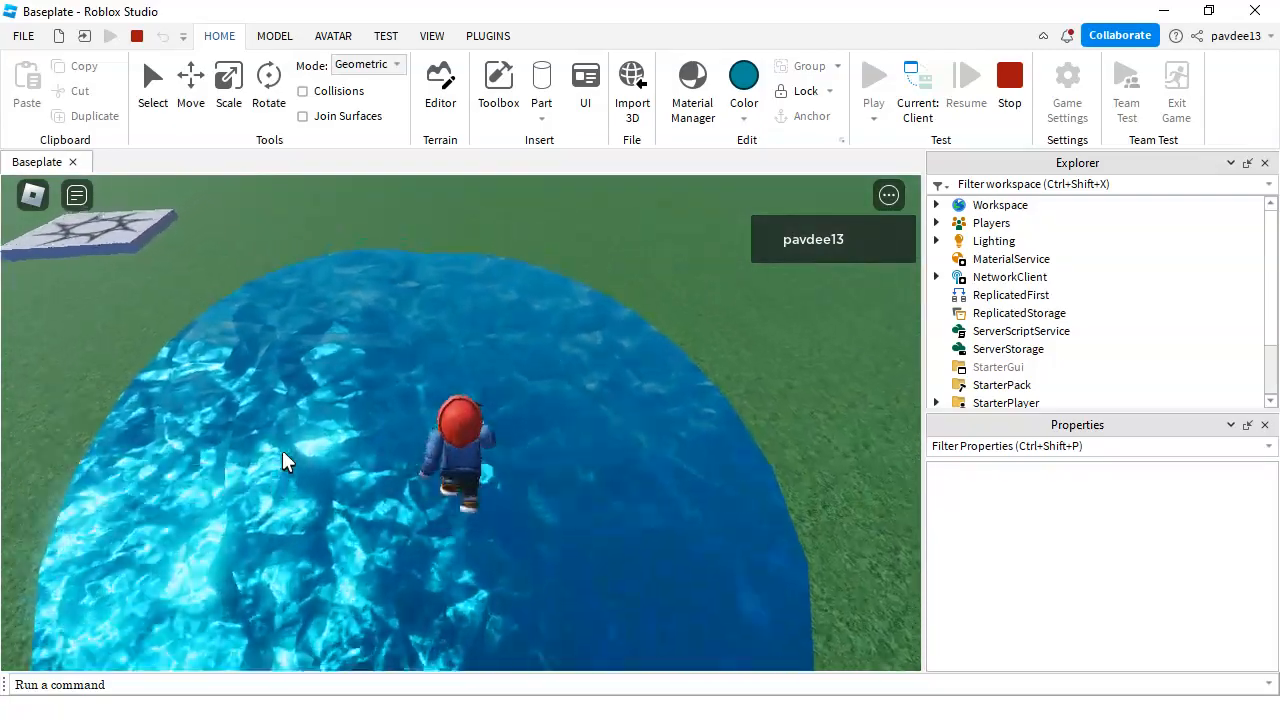
key(Left)
key(Left)
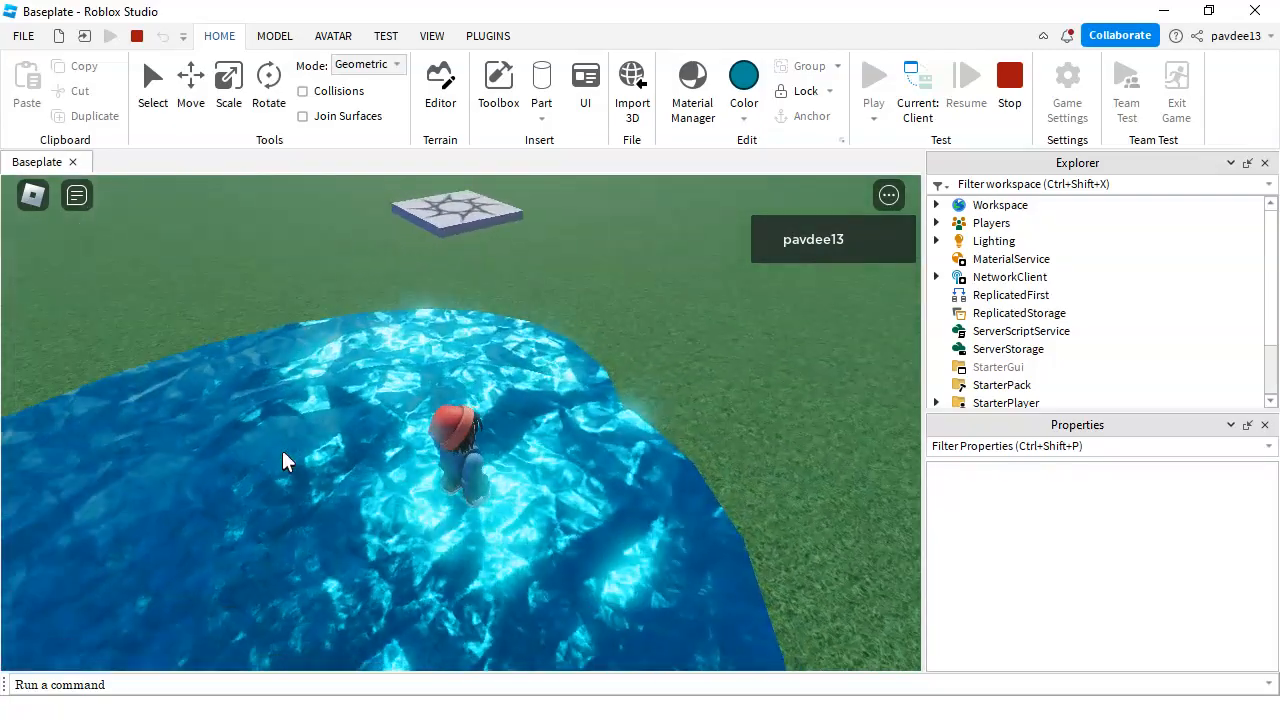
key(Right)
key(s)
key(Left)
key(w)
right_drag(491, 393, 492, 391)
key(s)
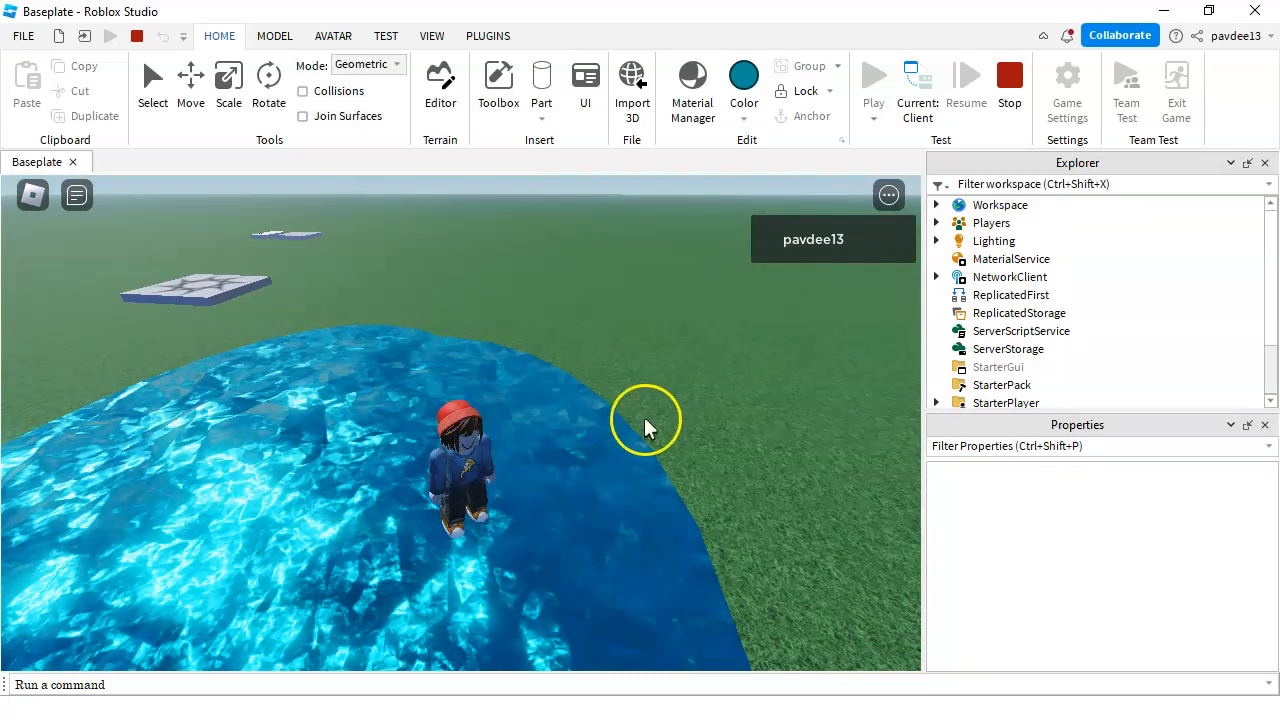
Run the avatar back and forth across the pond to examine the foil water's reflections, and end the playtest
right_drag(331, 380, 334, 382)
key(w)
right_drag(596, 444, 595, 443)
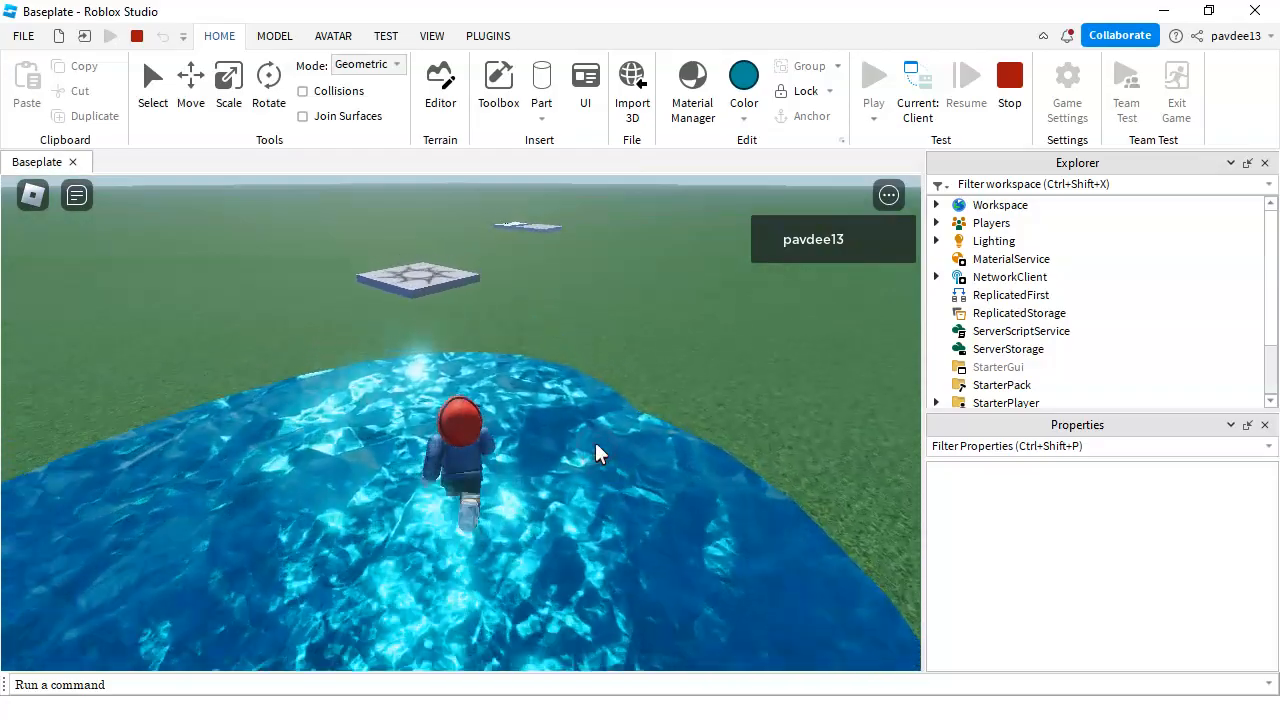
key(s)
key(d)
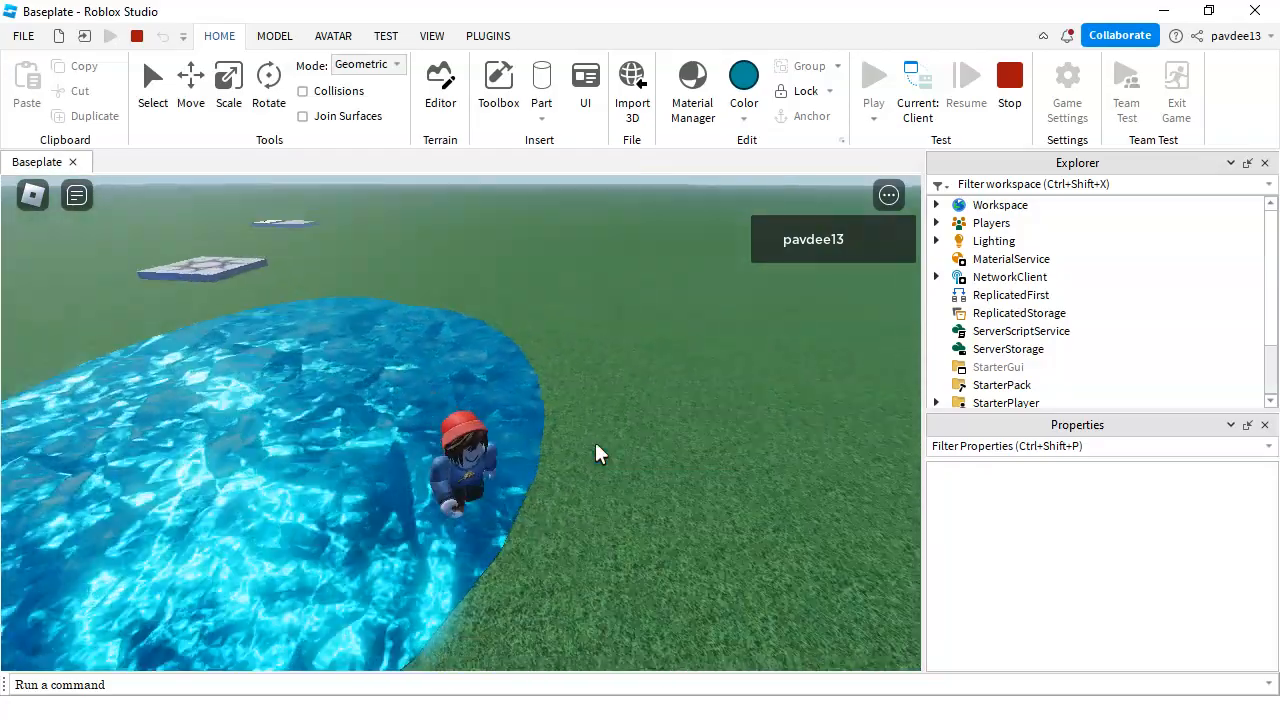
key(a)
key(w)
key(a)
right_drag(596, 444, 597, 446)
key(w)
key(w)
scroll(525, 503, up, 1)
right_drag(531, 504, 532, 505)
key(s)
key(w)
key(w)
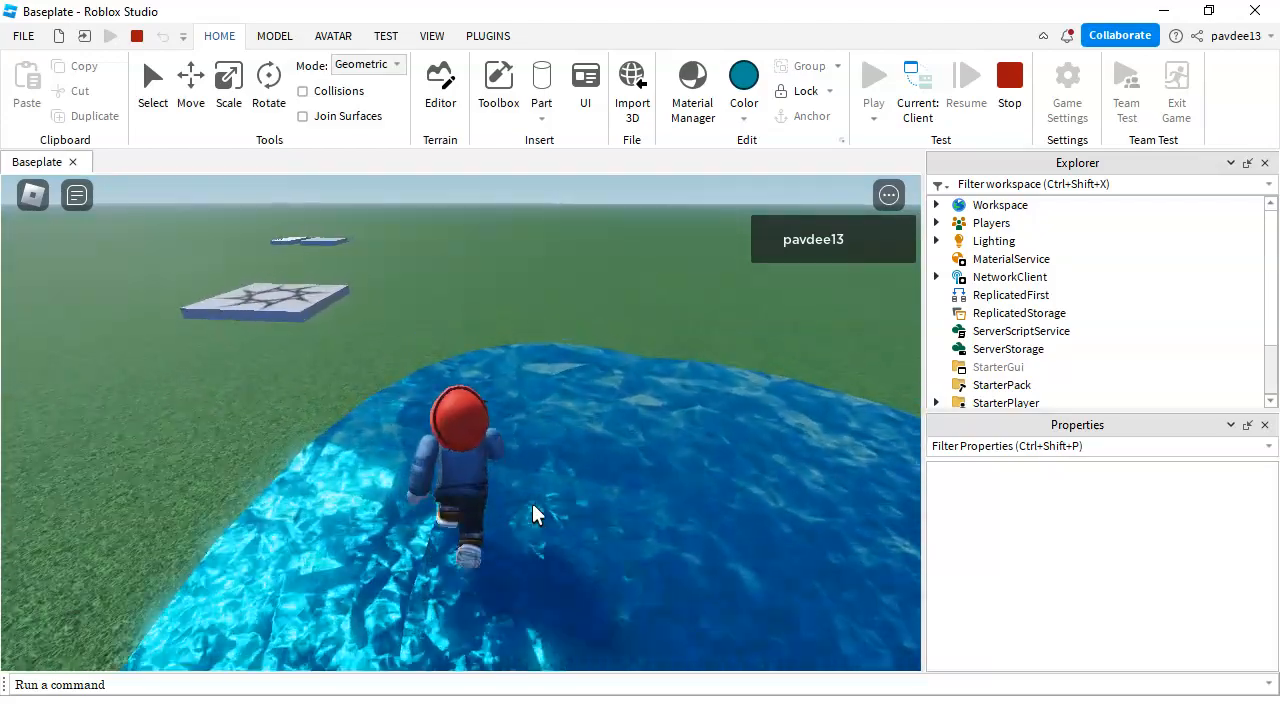
key(w)
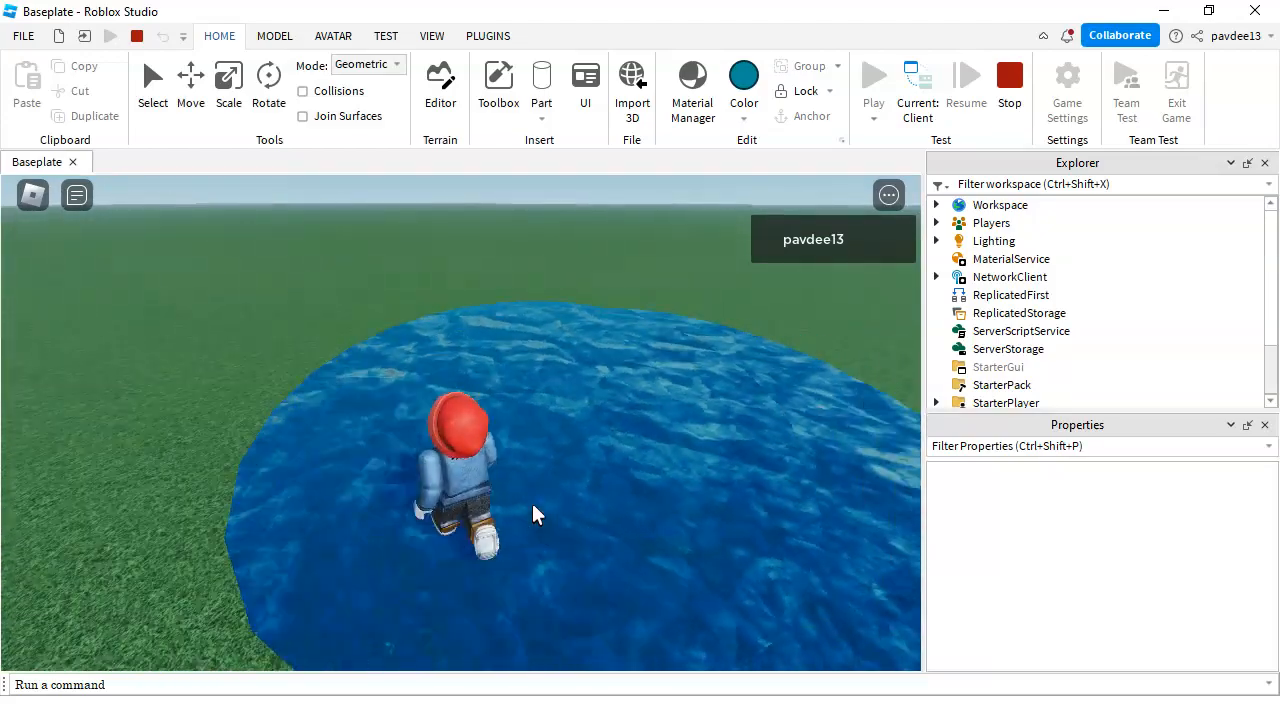
key(w)
key(Right)
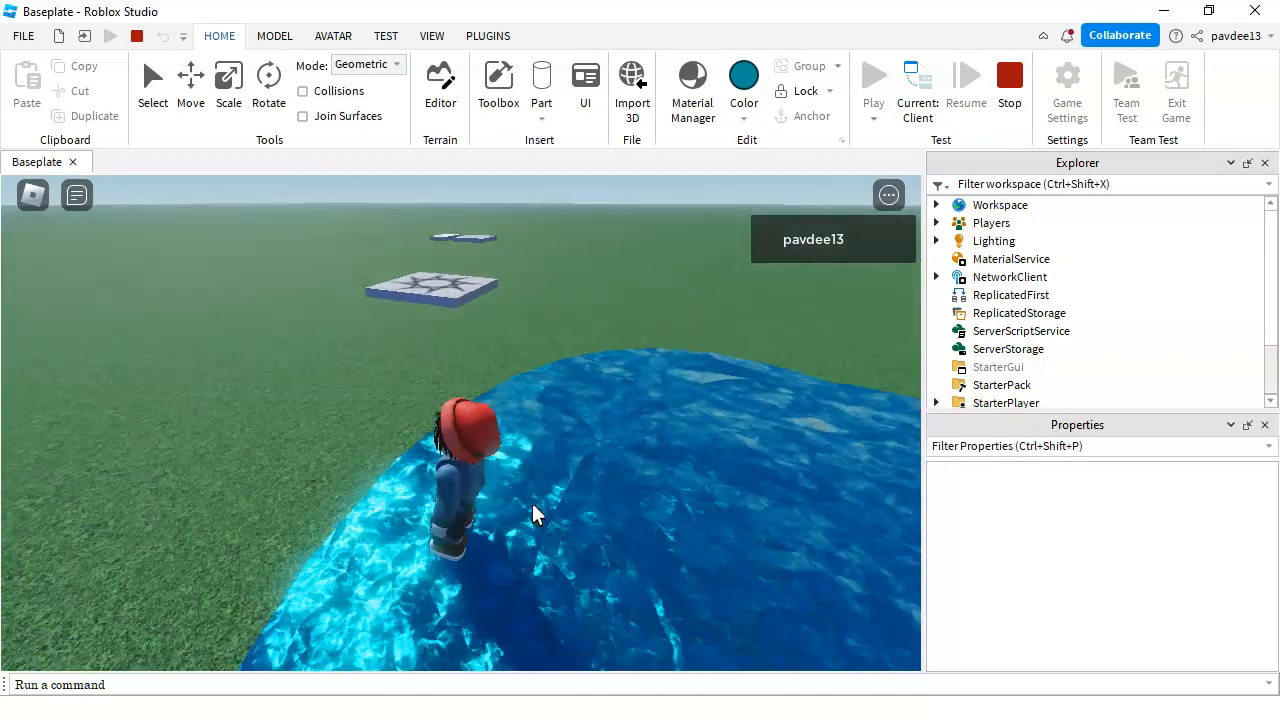
key(w)
key(s)
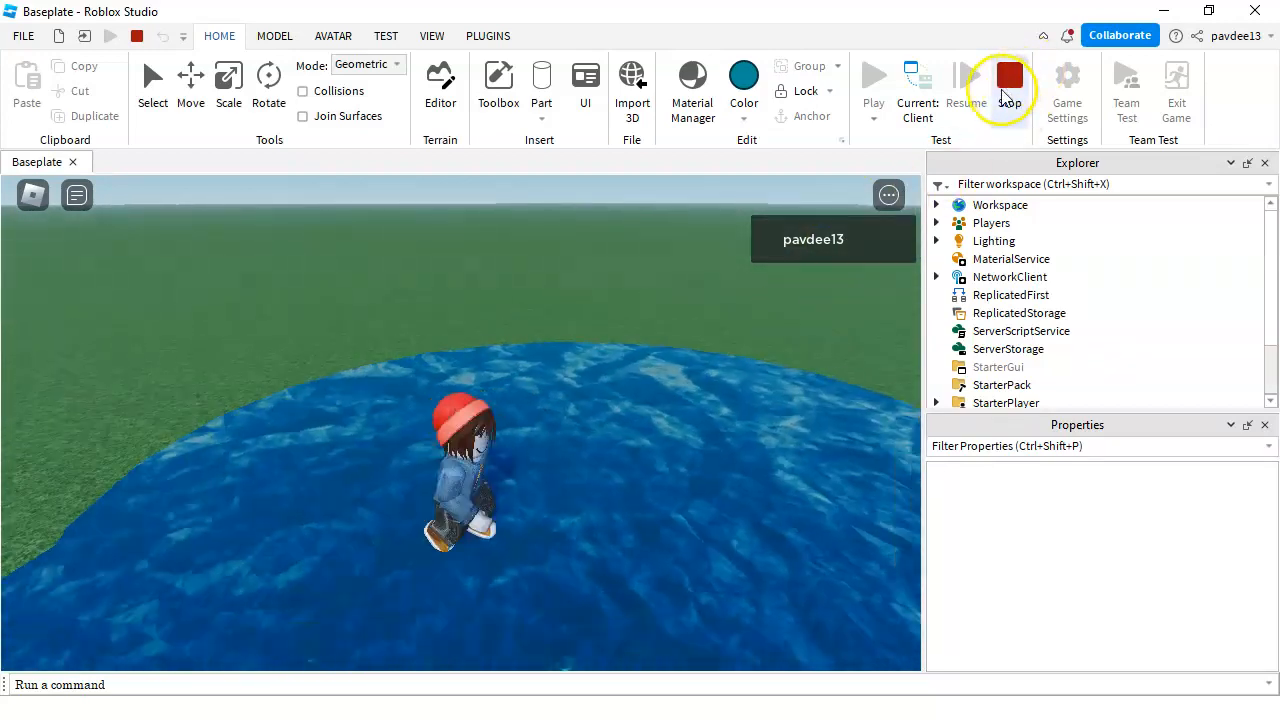
click(1003, 101)
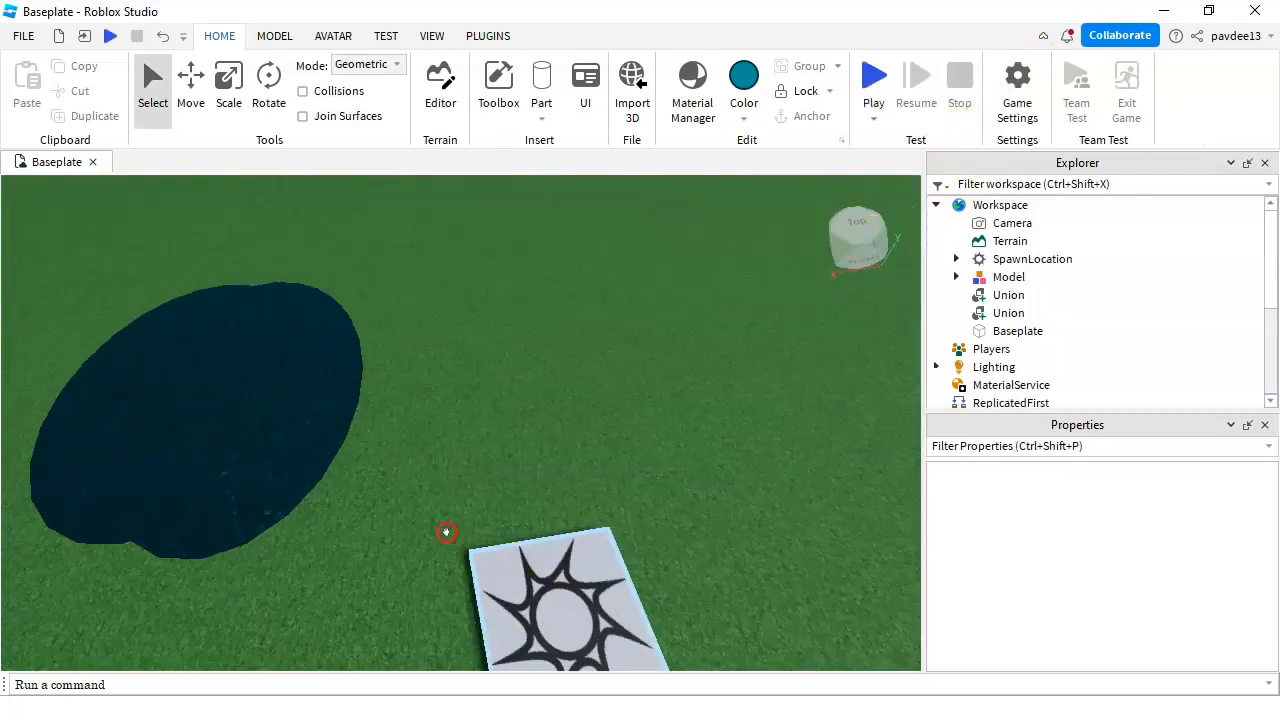
Select both pond unions together and group them as a model
click(480, 553)
key(w)
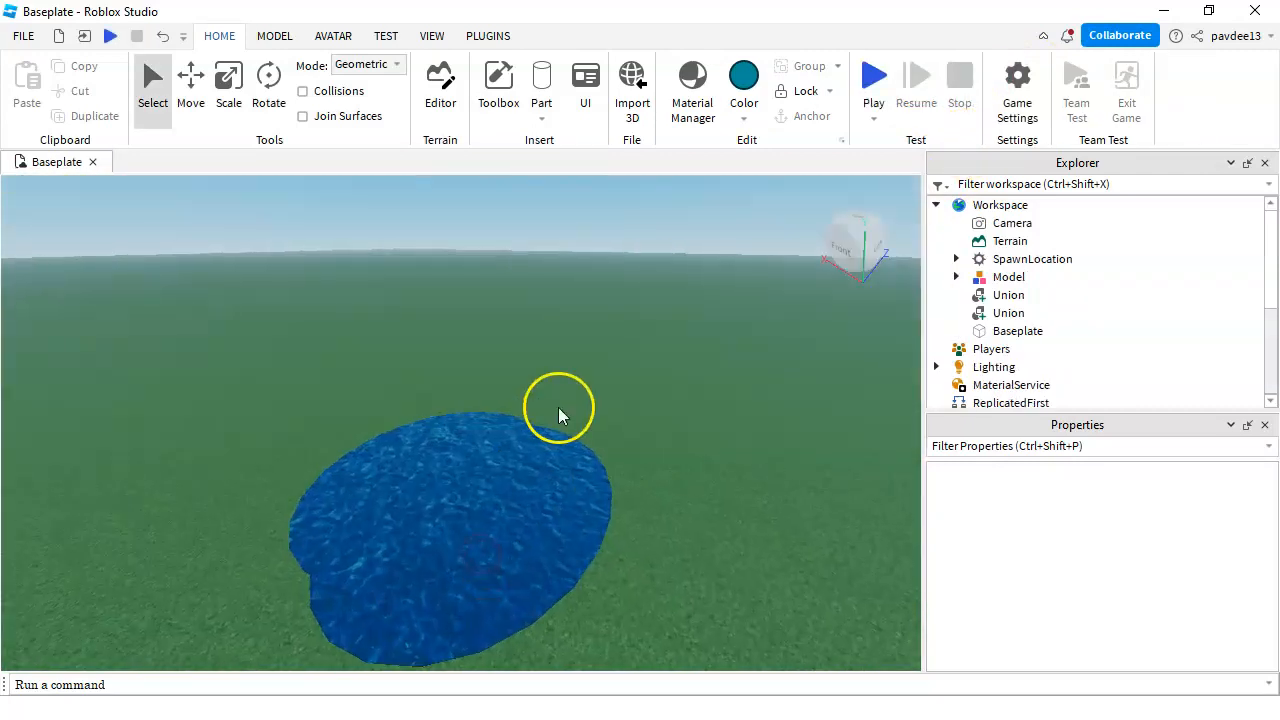
key(a)
key(s)
key(a)
right_drag(332, 300, 330, 296)
click(277, 254)
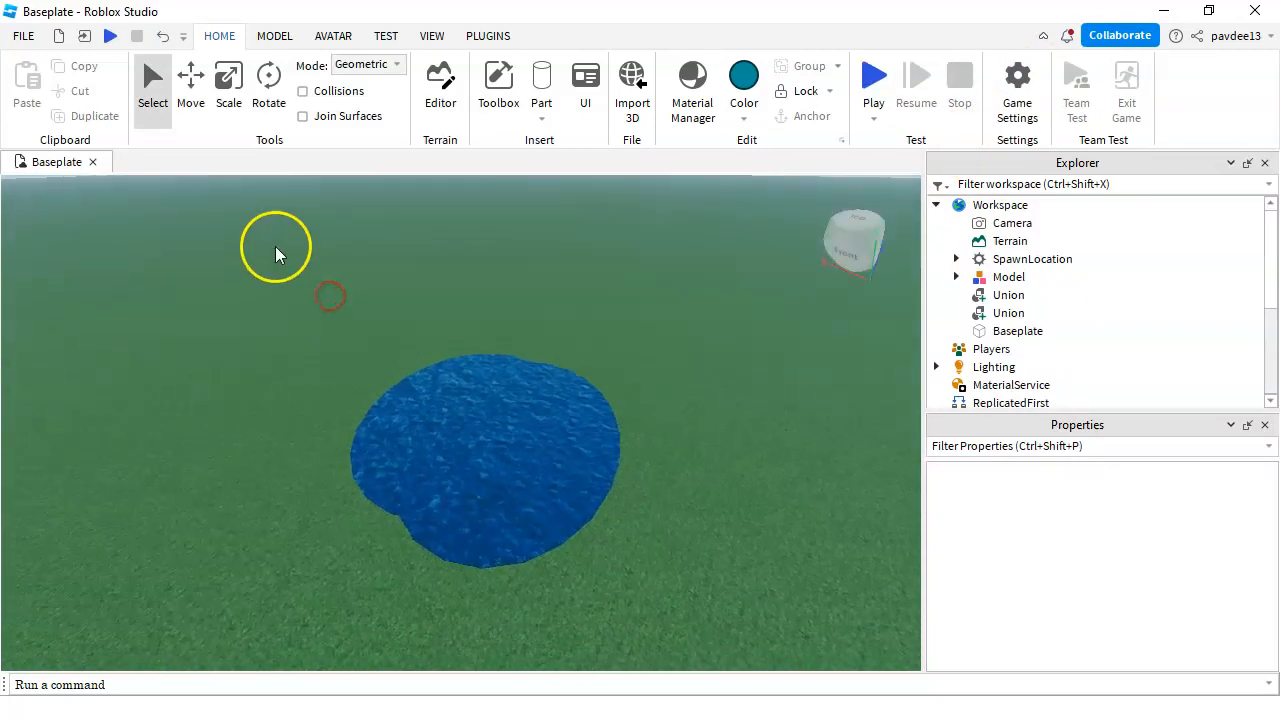
drag(283, 221, 324, 250)
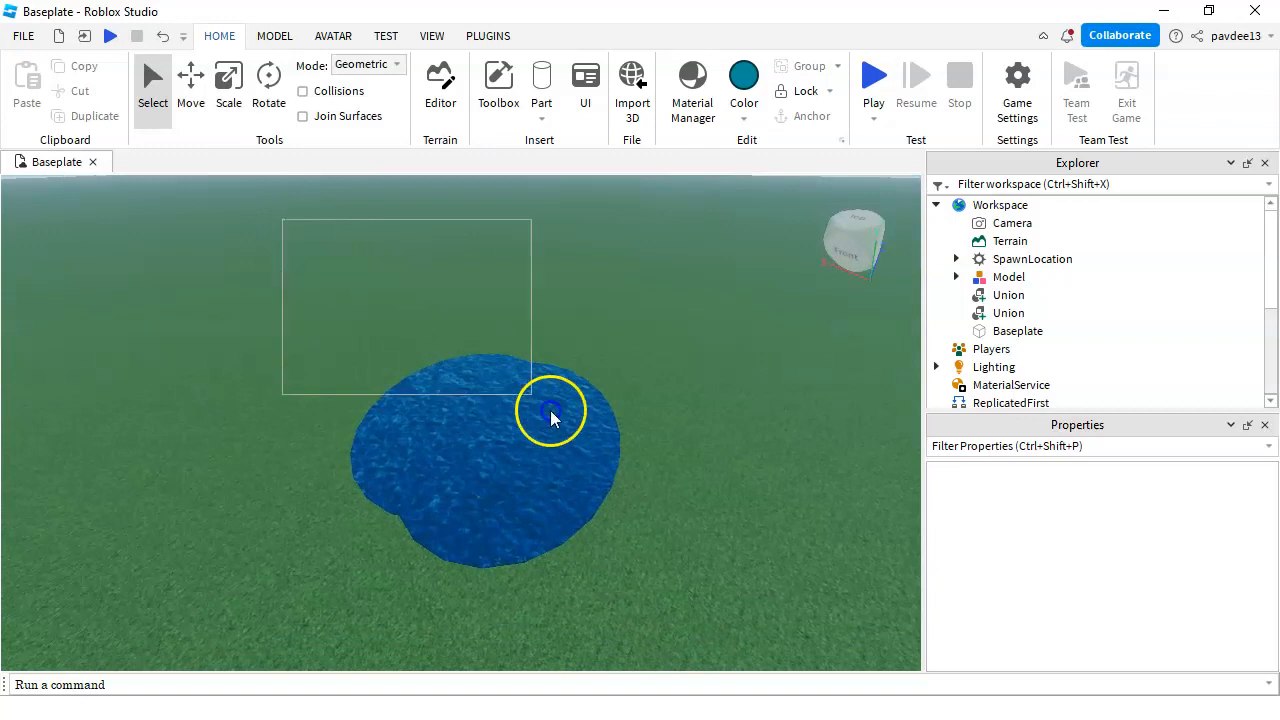
drag(551, 418, 675, 553)
right_click(567, 449)
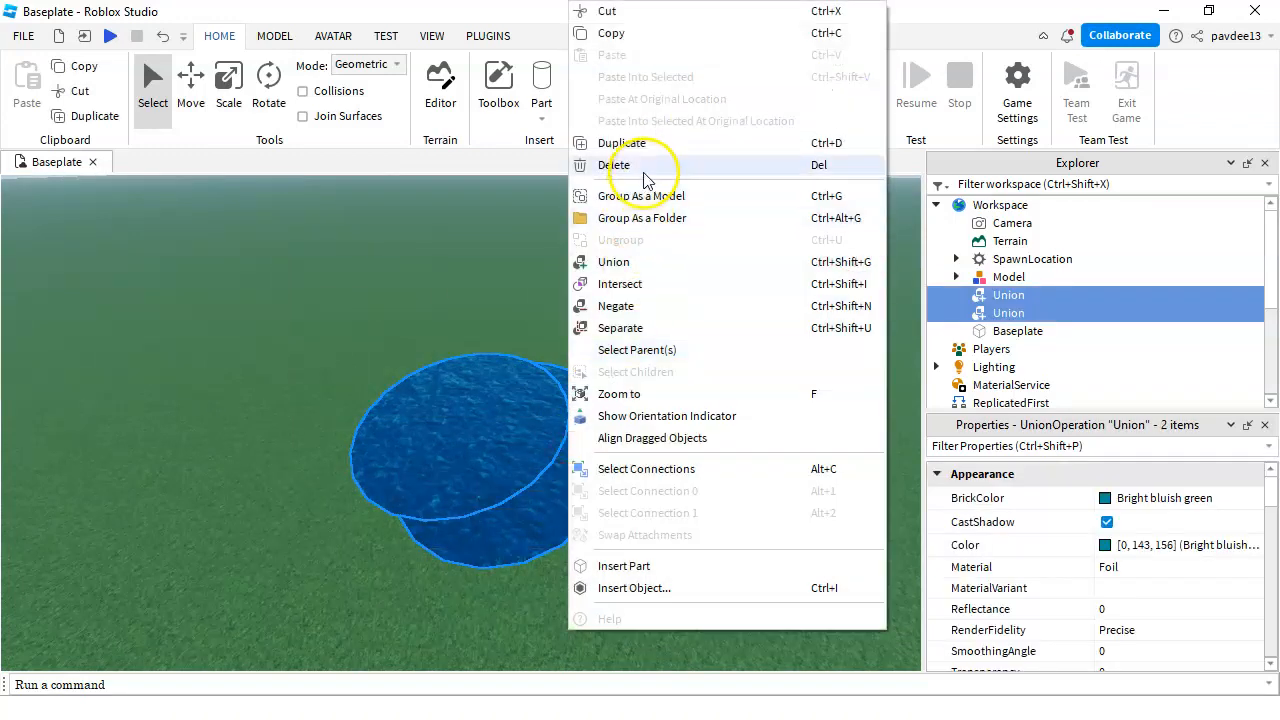
click(655, 192)
click(662, 360)
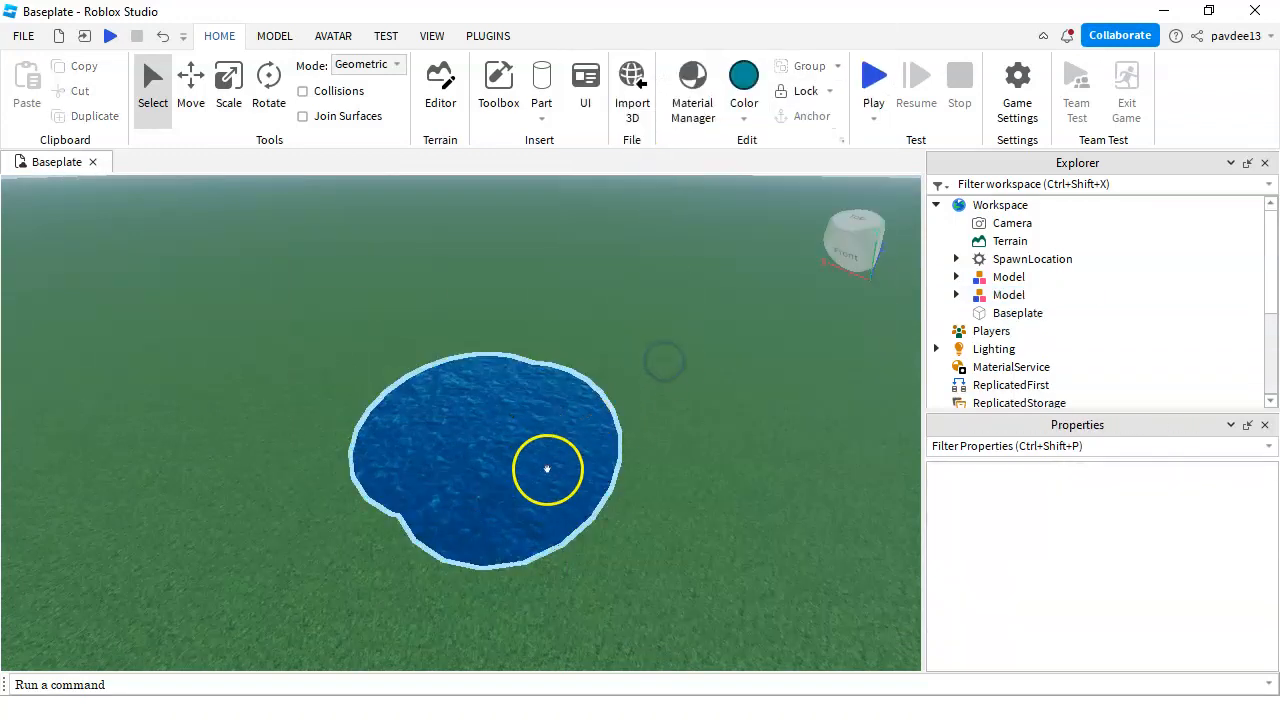
Examine the grouped pond from several angles and distances, including from across the open baseplate
mouse_move(691, 440)
right_down()
mouse_move(670, 445)
mouse_move(678, 438)
right_up()
key(w)
key(a)
mouse_move(480, 403)
right_down()
mouse_move(497, 403)
mouse_move(468, 404)
right_up()
key(s)
key(d)
scroll(686, 234, up, 3)
scroll(656, 362, down, 4)
right_drag(654, 362, 658, 356)
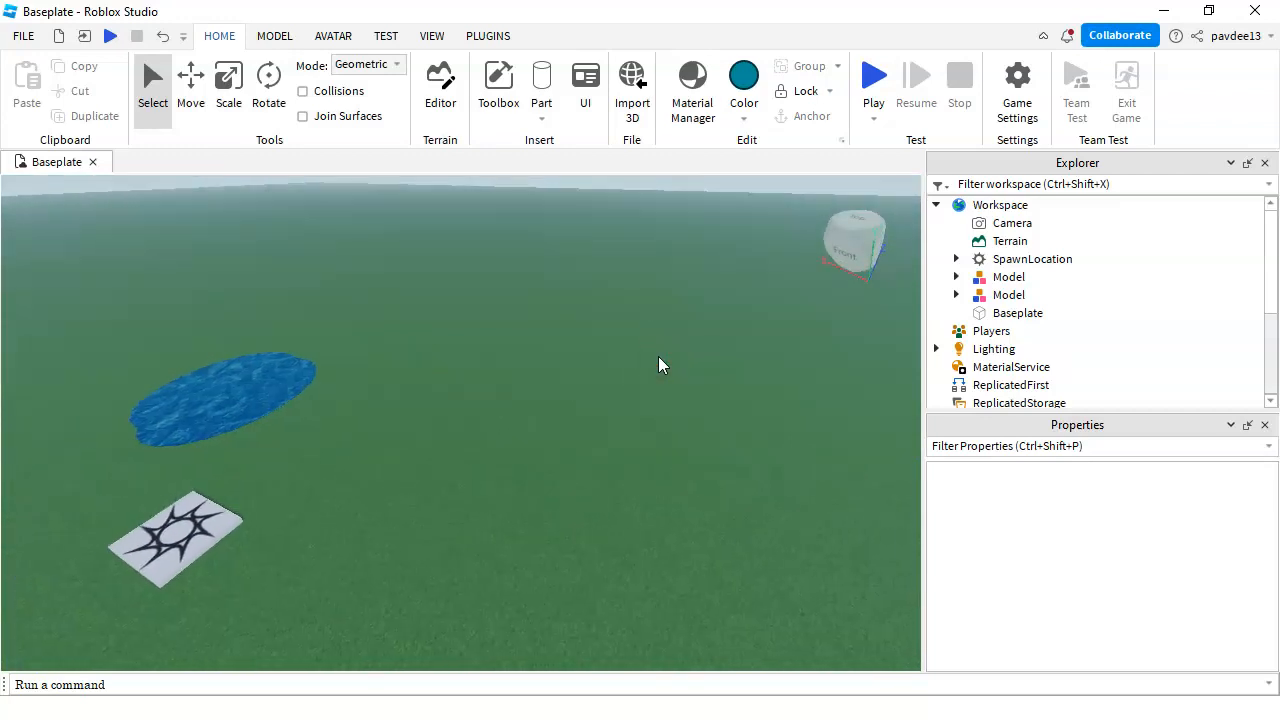
key(d)
key(d)
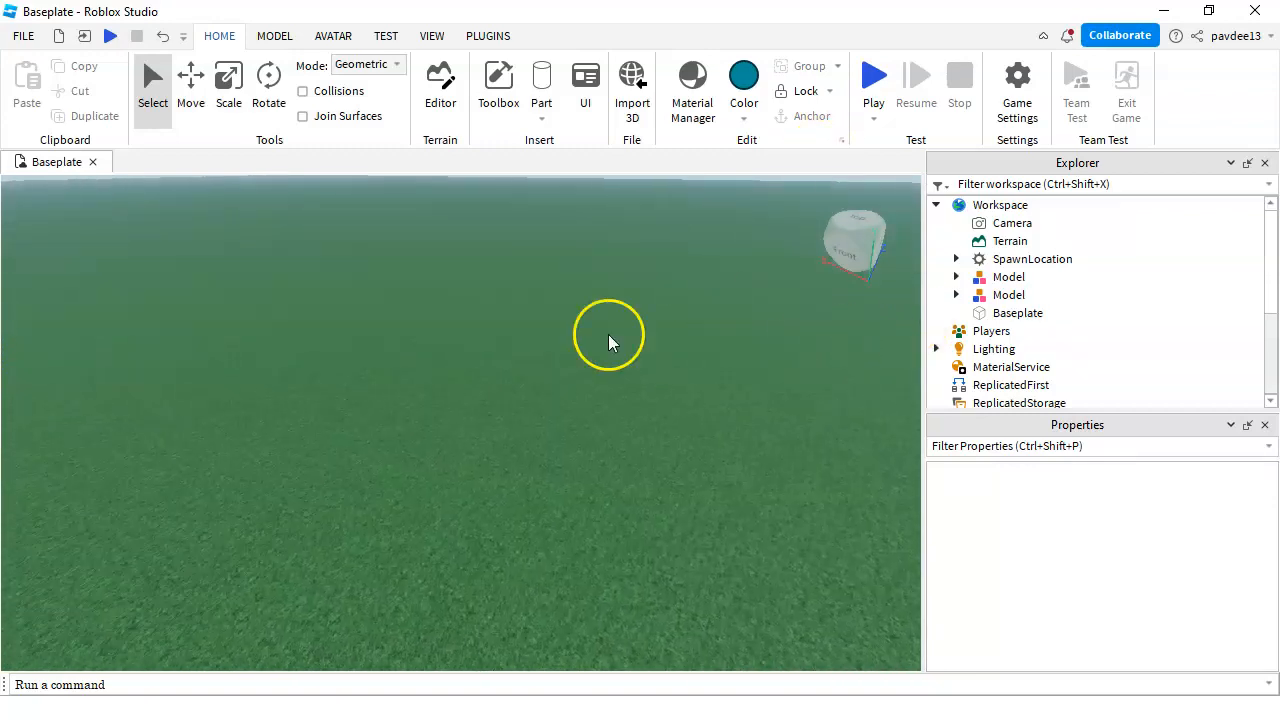
right_drag(641, 537, 641, 537)
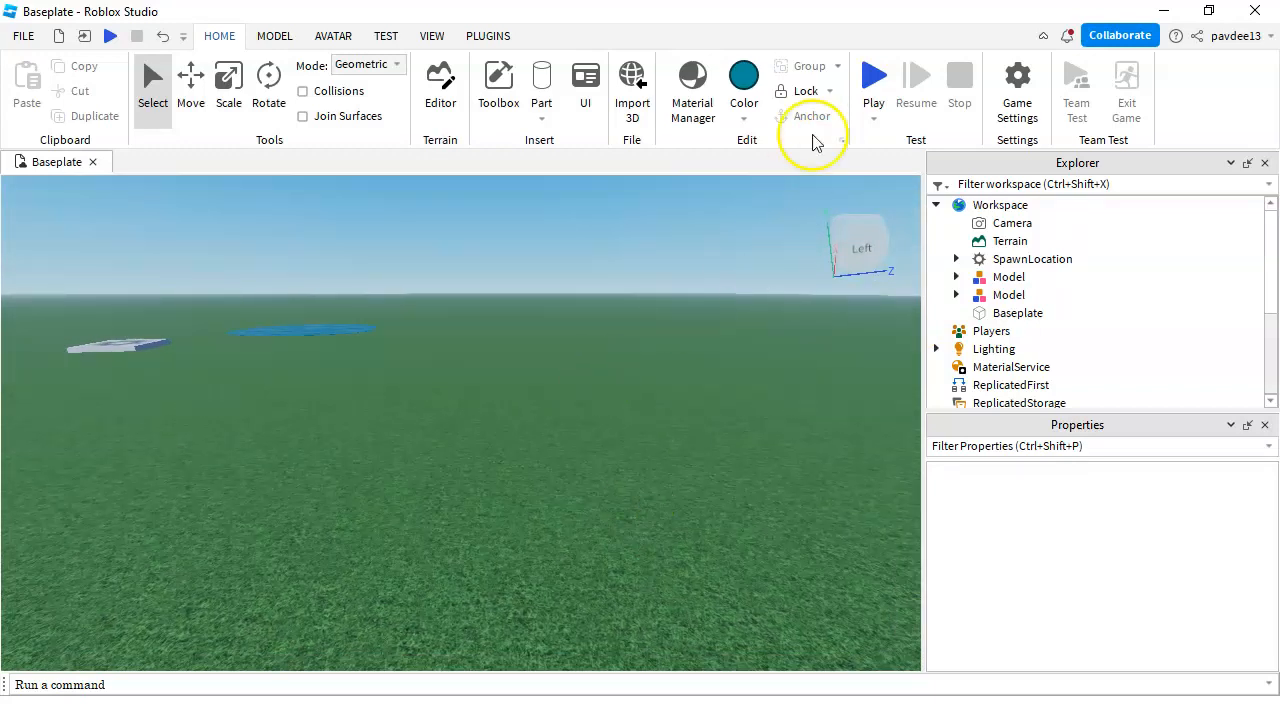
Look through the color palette and the list of materials in the Material Manager
click(743, 119)
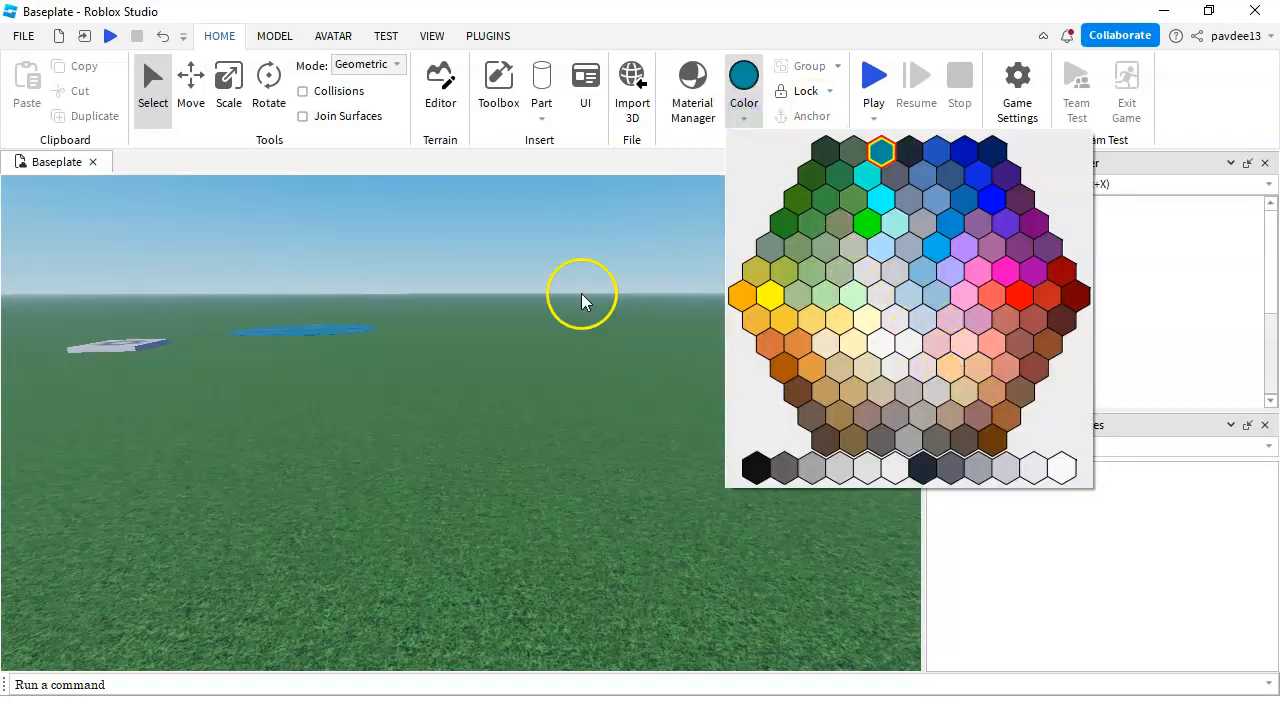
click(694, 118)
scroll(685, 442, down, 5)
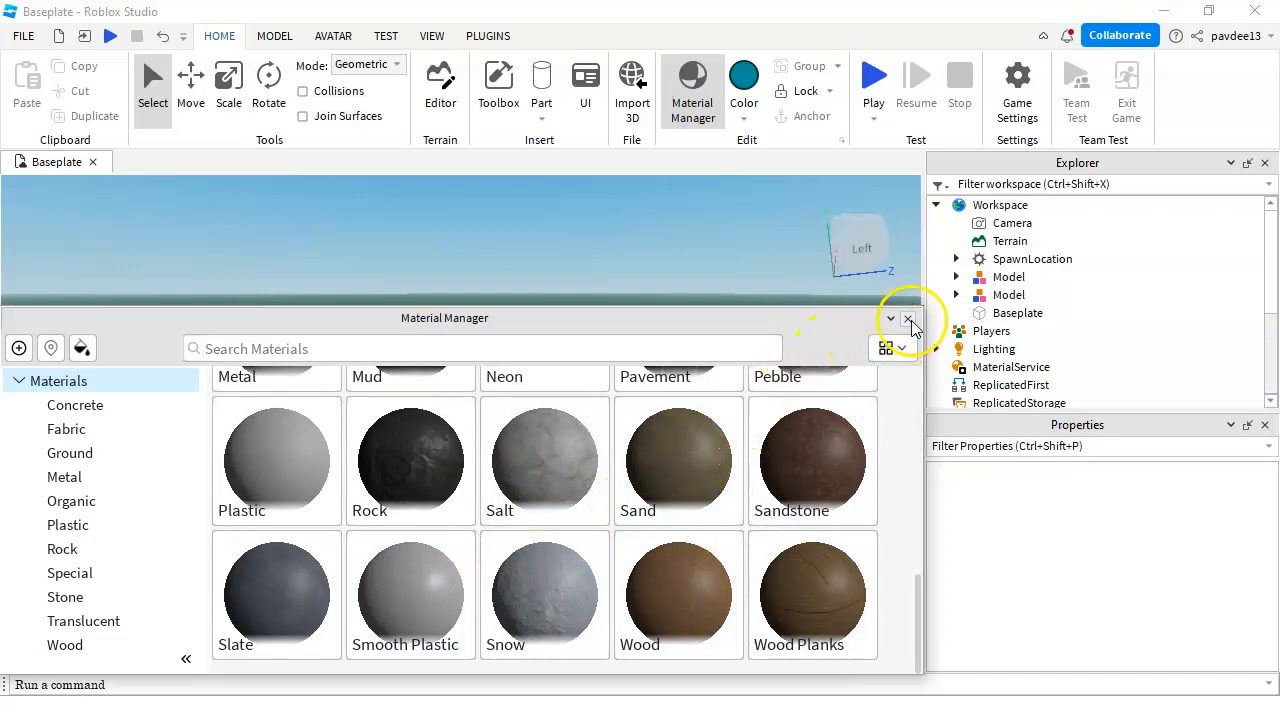
click(908, 319)
Insert an anchored block part on the open grass and give it the Light orange color and Sand material
right_drag(560, 402, 518, 188)
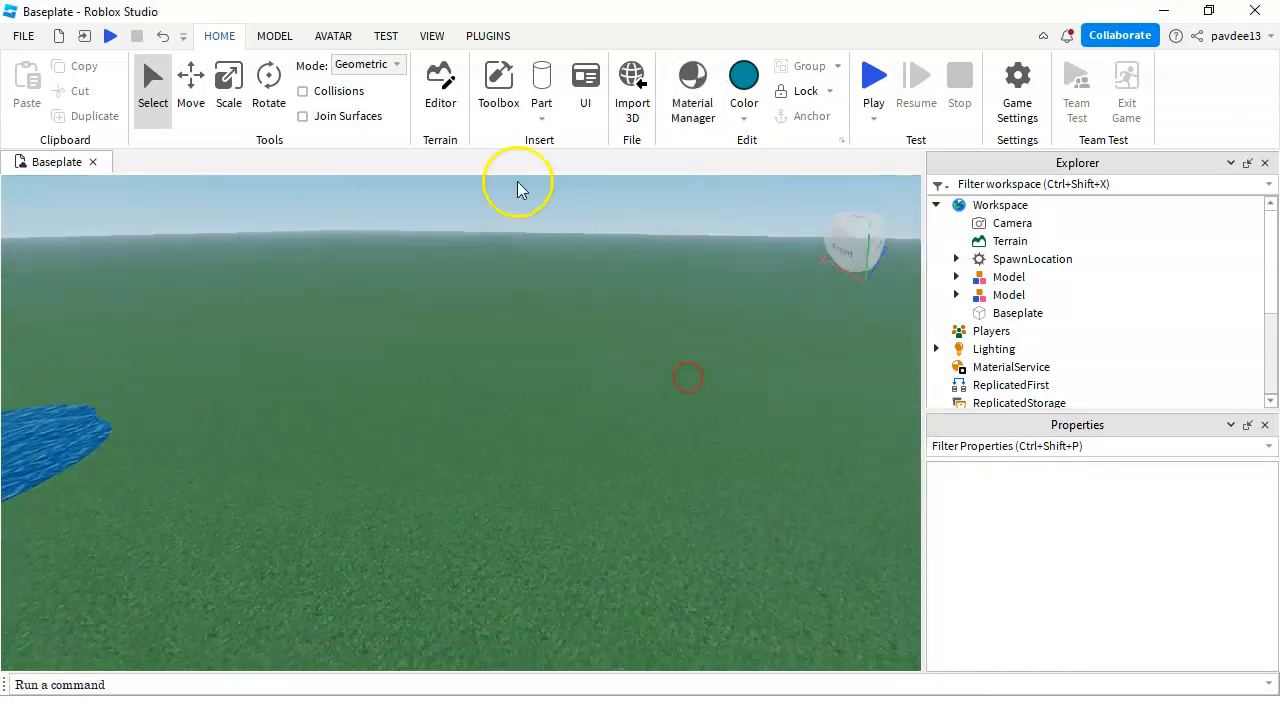
click(543, 120)
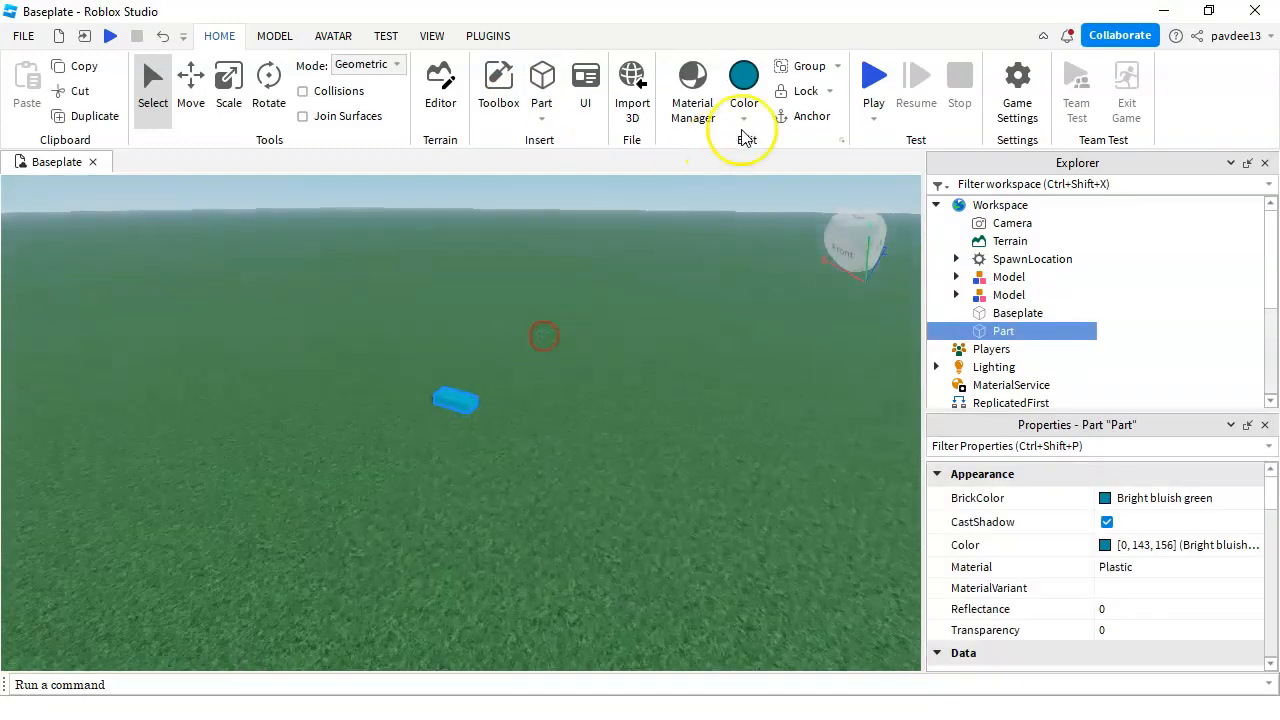
click(745, 110)
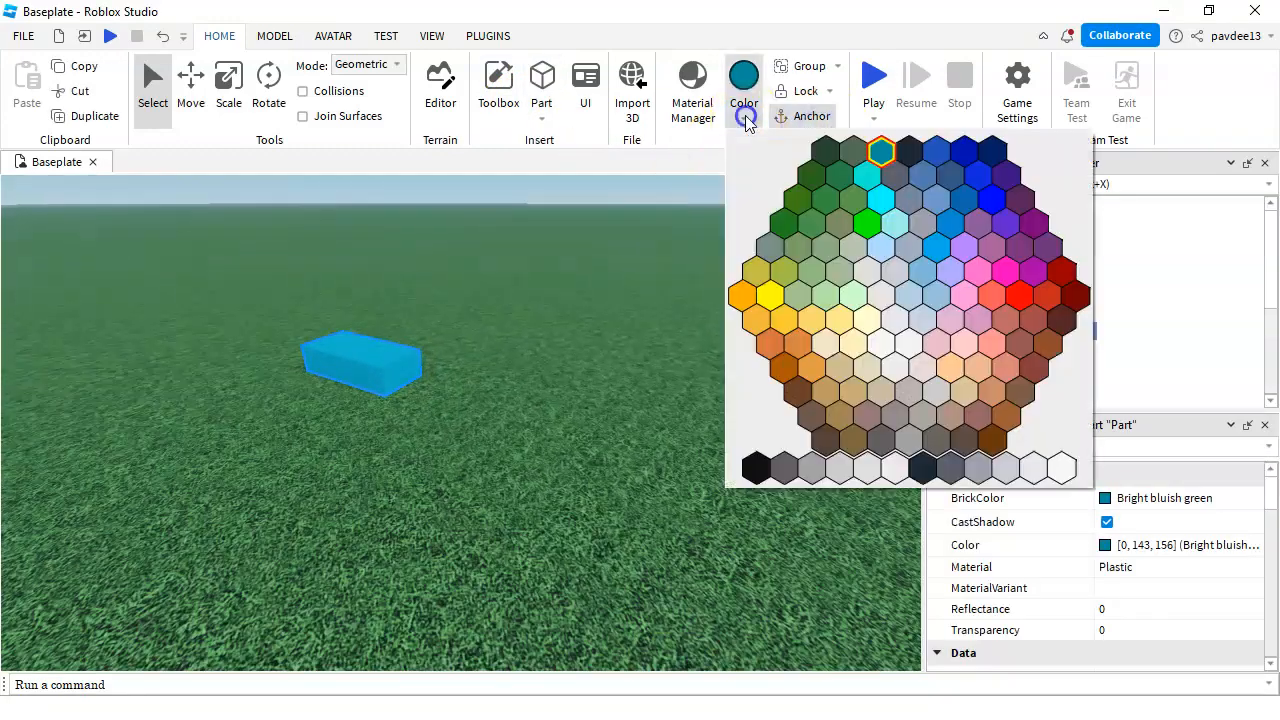
click(985, 368)
click(690, 110)
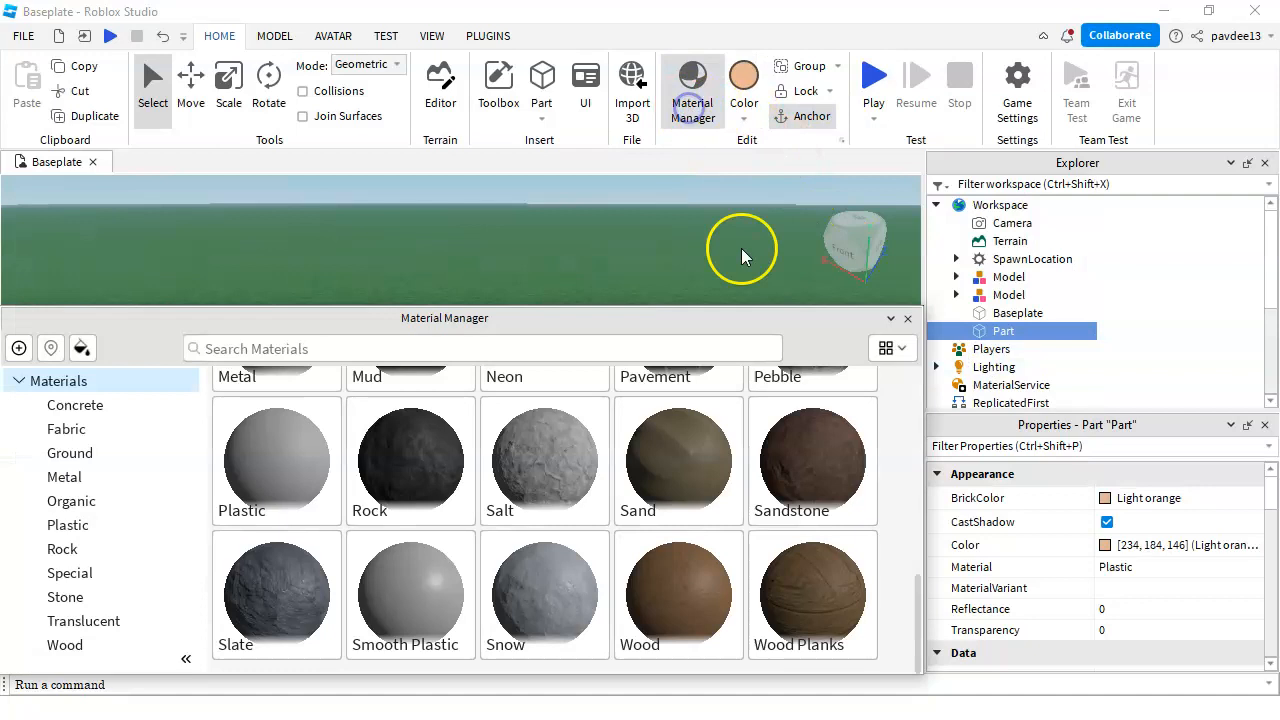
click(910, 319)
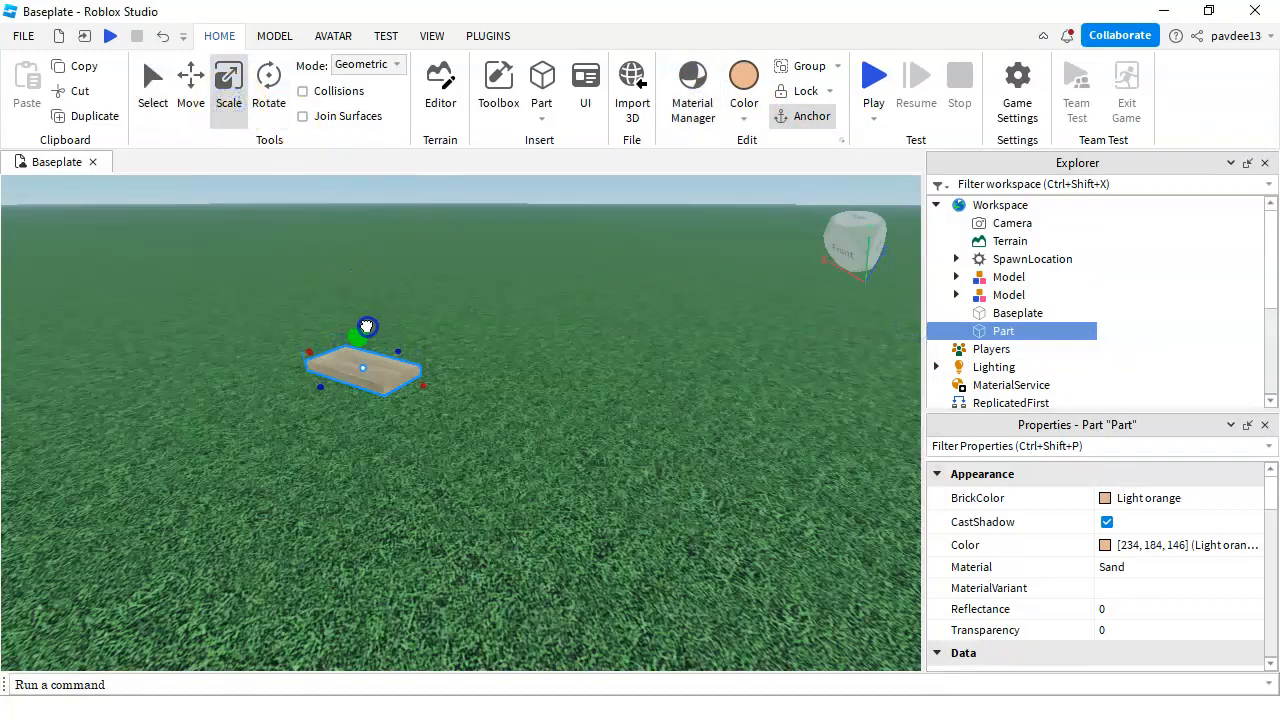
Turn on move snapping at 0.2 studs, and scale the sand part into a thin, long strip
right_drag(388, 348, 412, 375)
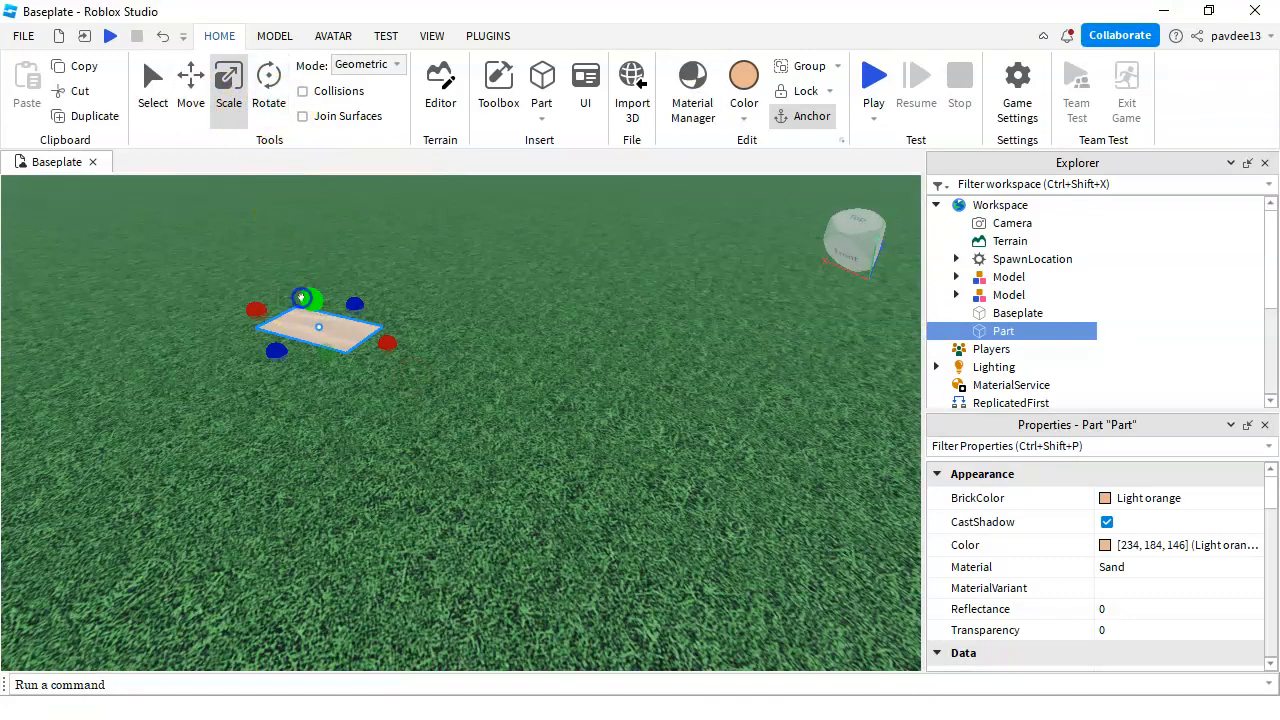
click(266, 38)
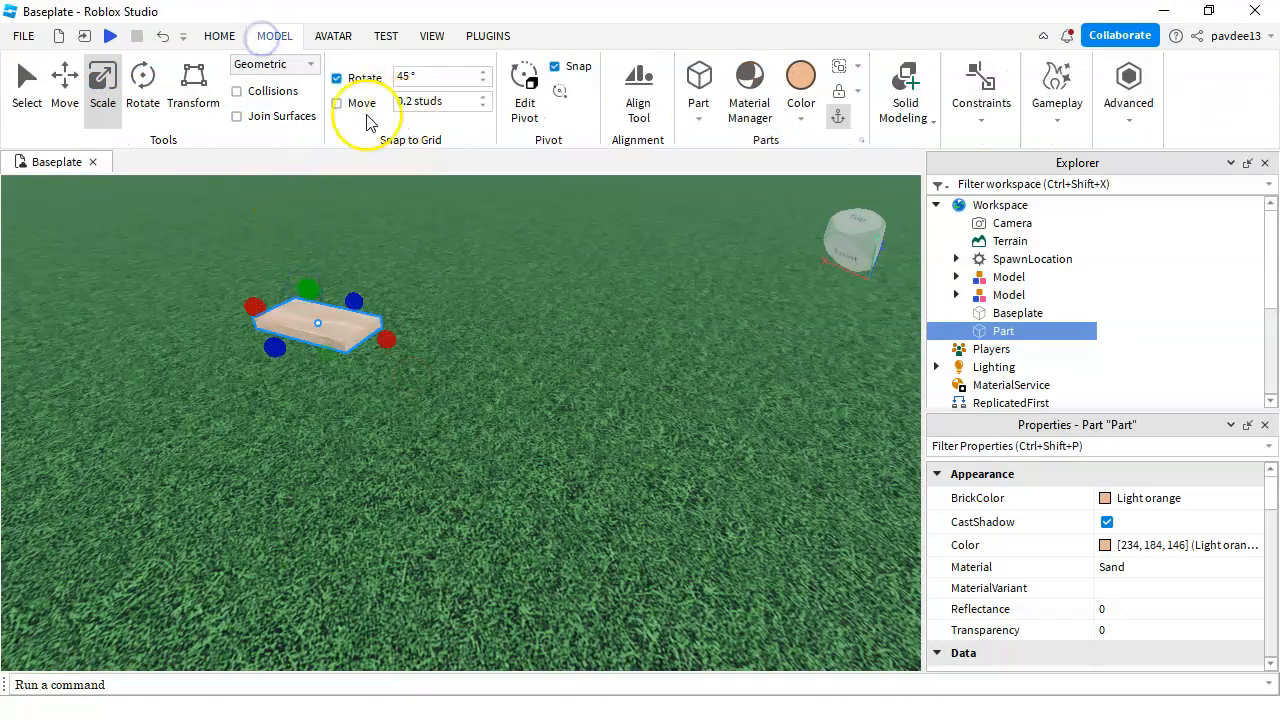
drag(390, 343, 508, 391)
right_drag(508, 389, 512, 391)
drag(508, 391, 733, 393)
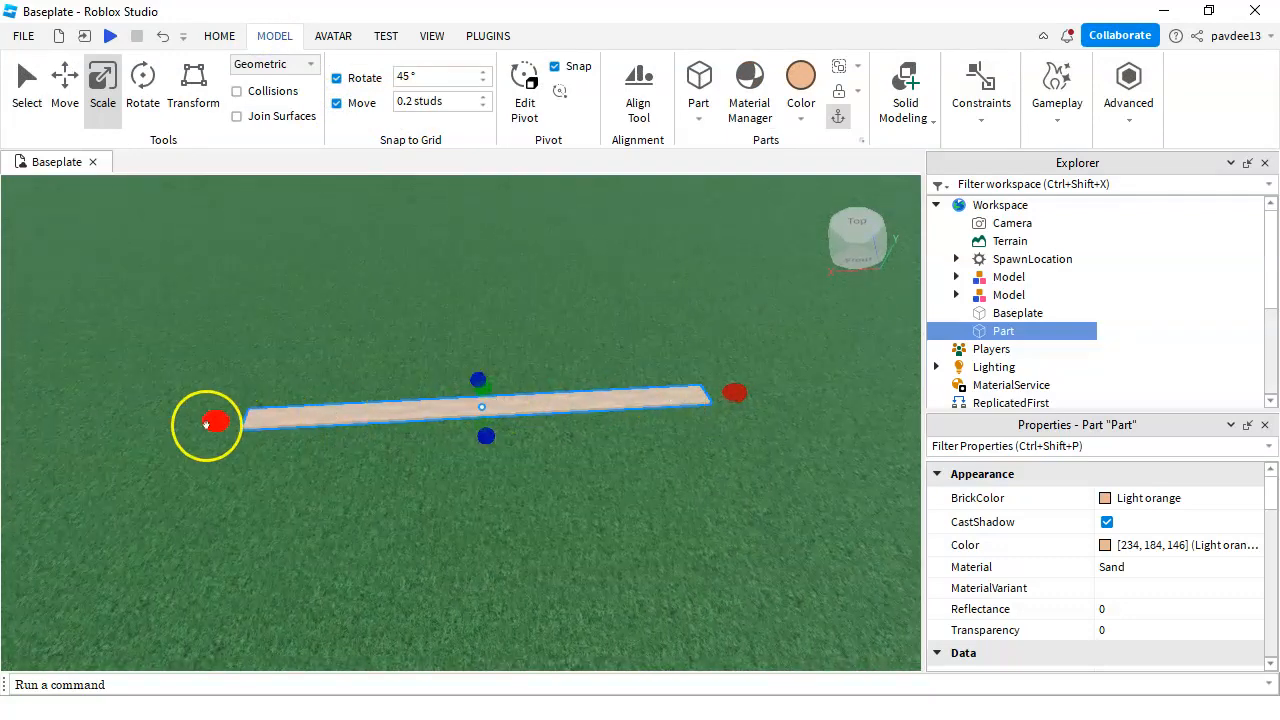
drag(206, 425, 123, 449)
key(a)
right_drag(556, 443, 540, 440)
scroll(486, 457, down, 1)
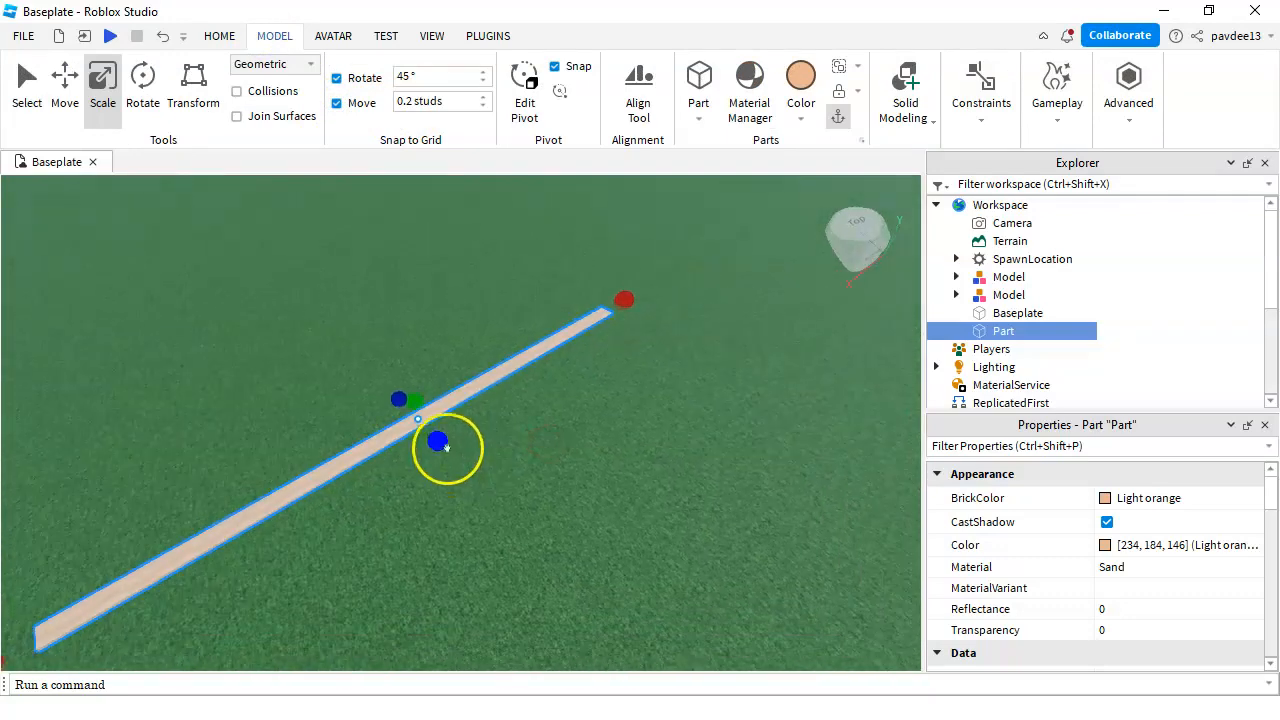
Widen and lengthen the sand strip into a large flat rectangle on the grass, and deselect it
drag(443, 446, 649, 577)
right_drag(649, 577, 666, 524)
scroll(666, 524, down, 2)
middle_drag(666, 524, 786, 378)
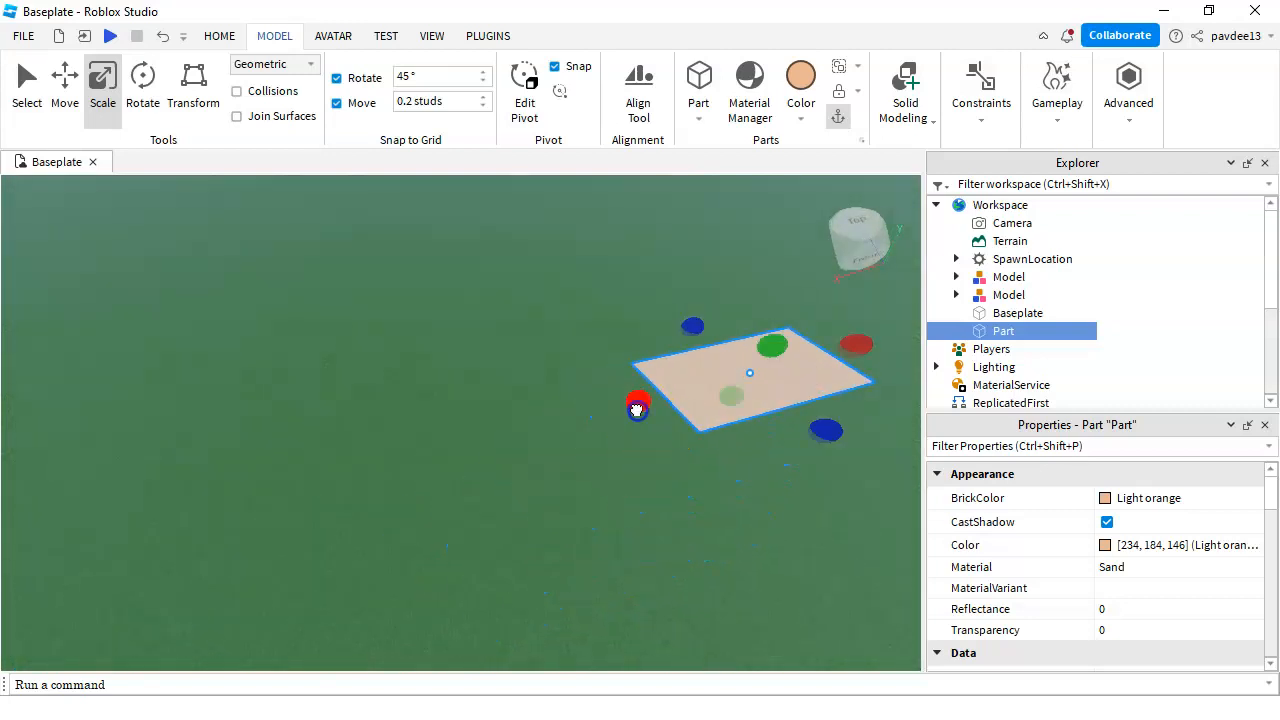
drag(637, 410, 429, 451)
right_drag(429, 451, 491, 461)
drag(468, 404, 602, 450)
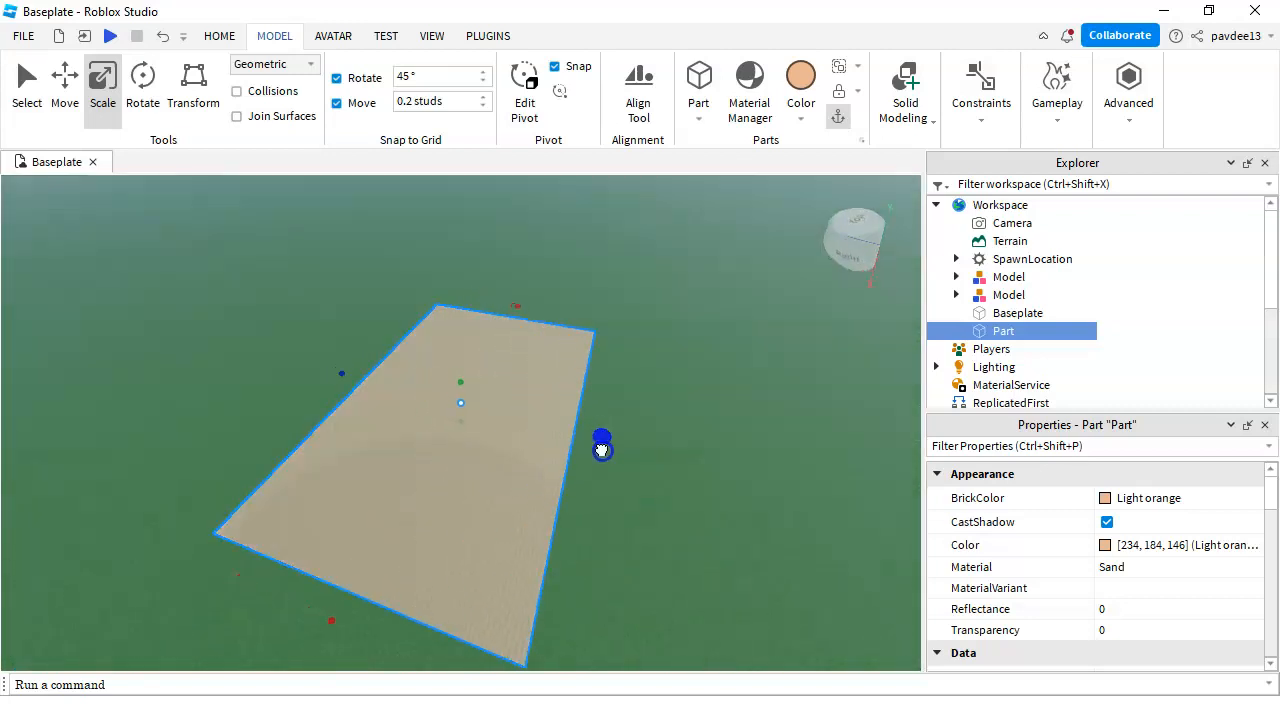
click(674, 523)
Check the sand texture up close and duplicate the large sand part in place
scroll(526, 489, up, 5)
right_drag(540, 320, 493, 312)
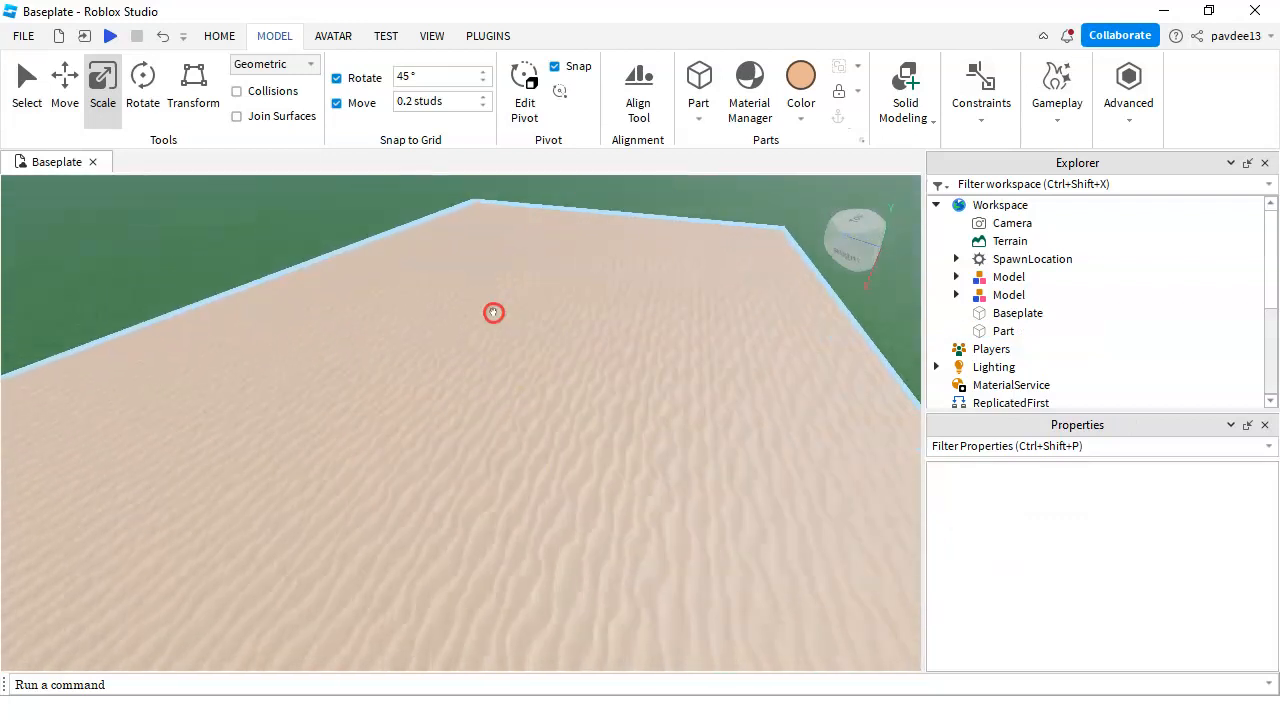
scroll(495, 314, down, 5)
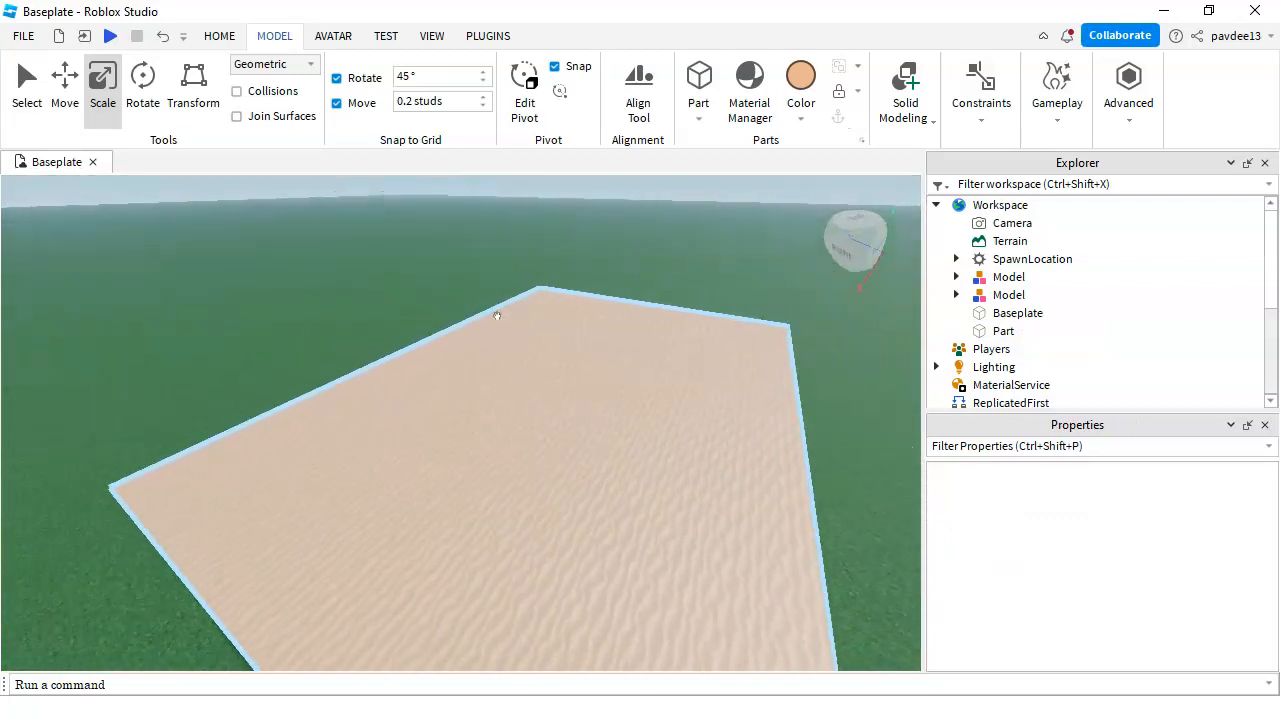
click(564, 416)
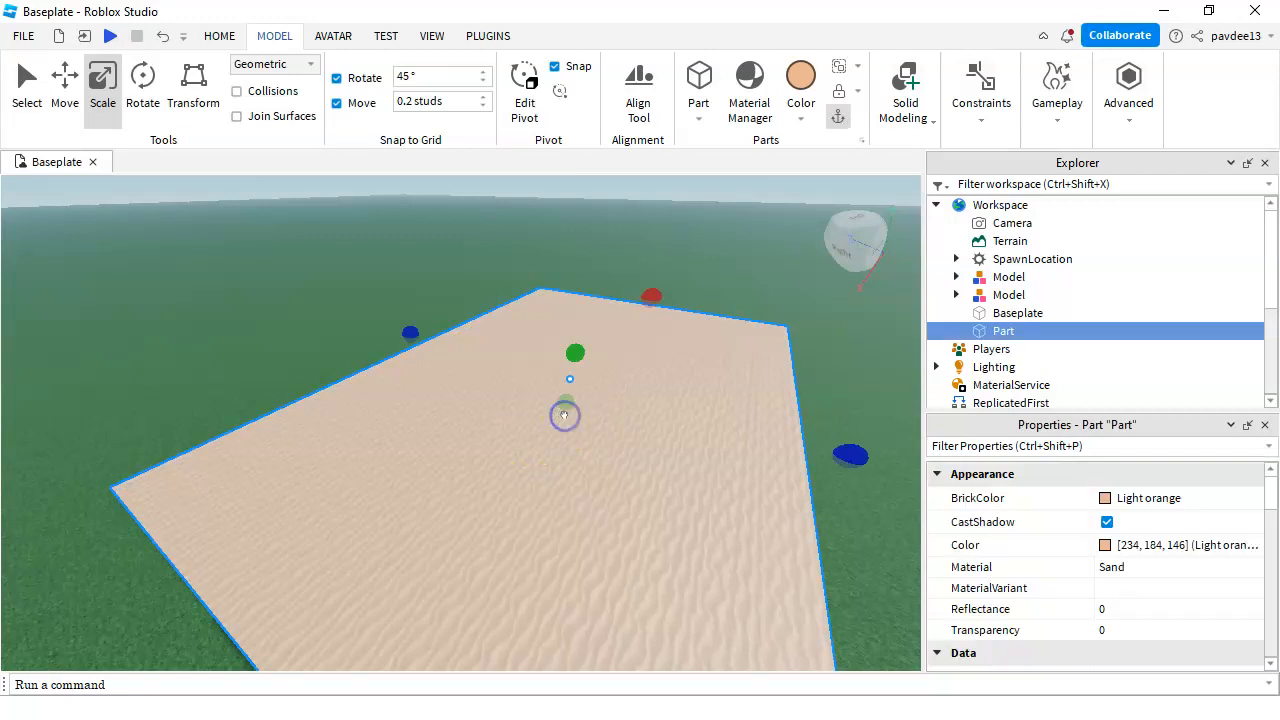
right_click(636, 450)
click(760, 139)
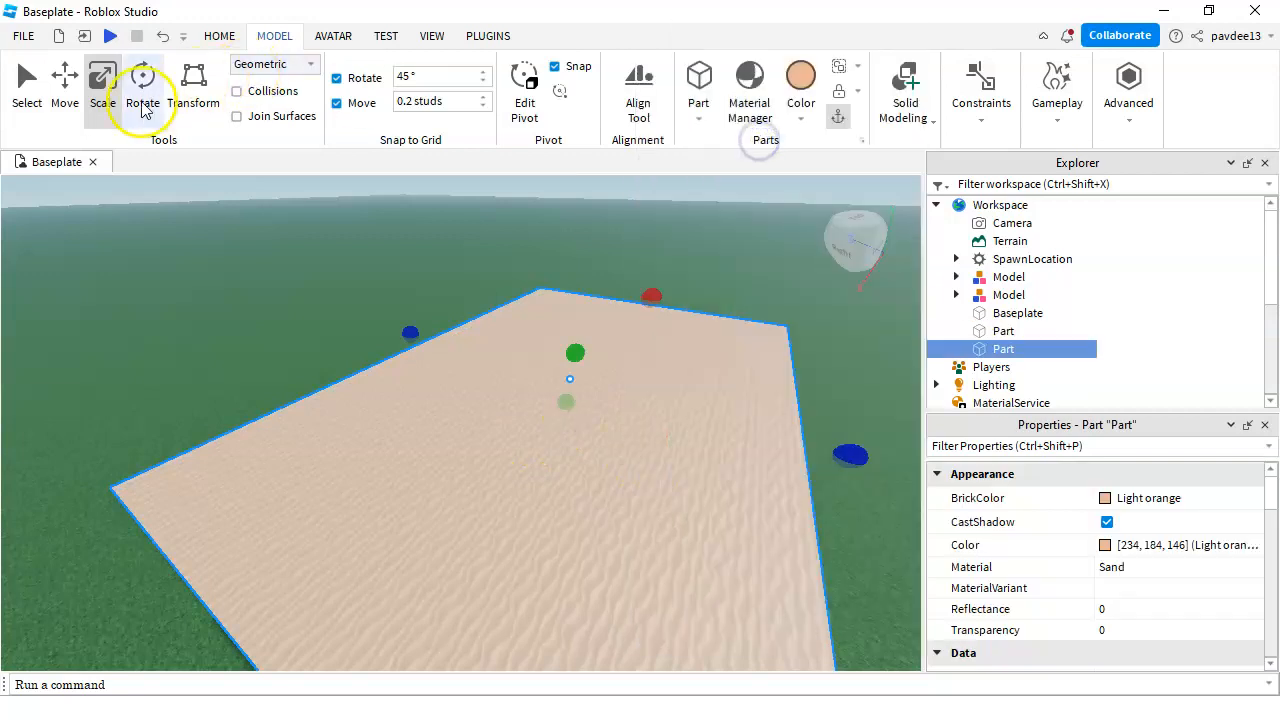
Narrow the duplicate to a strip along the original's long edge and stretch it outward to extend the sand area
right_drag(480, 377, 631, 400)
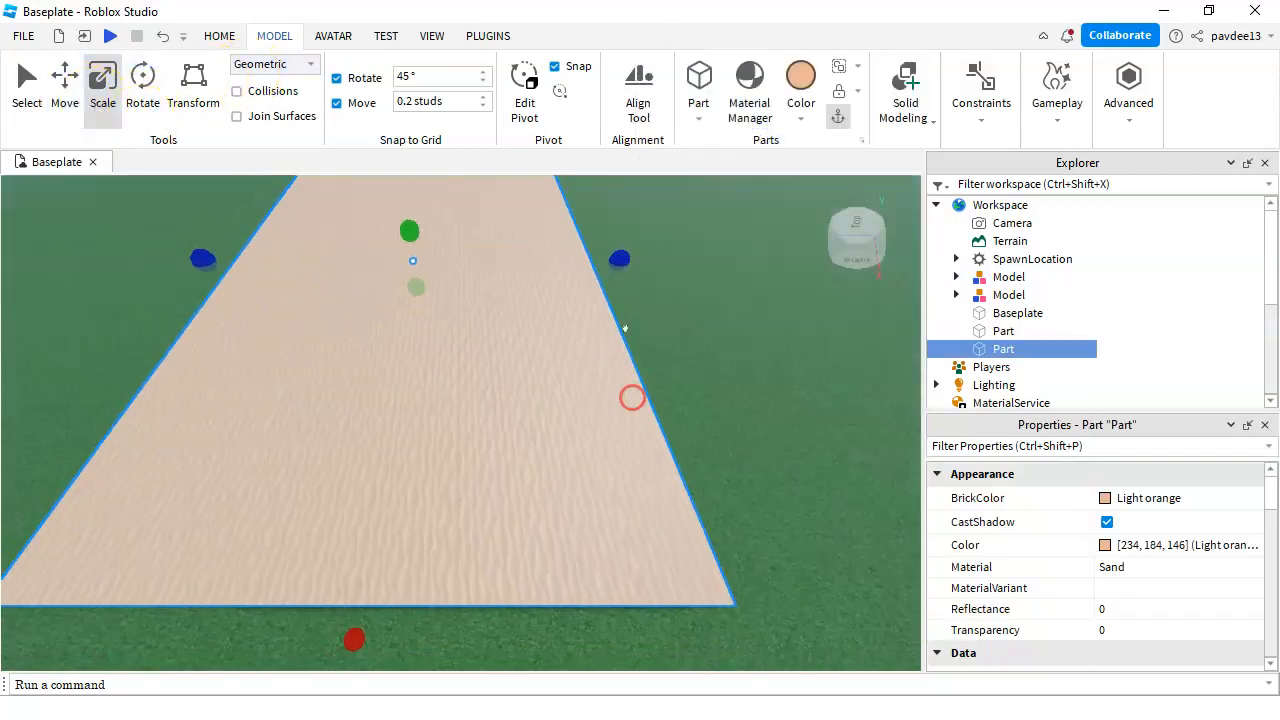
scroll(631, 400, down, 1)
drag(633, 264, 412, 389)
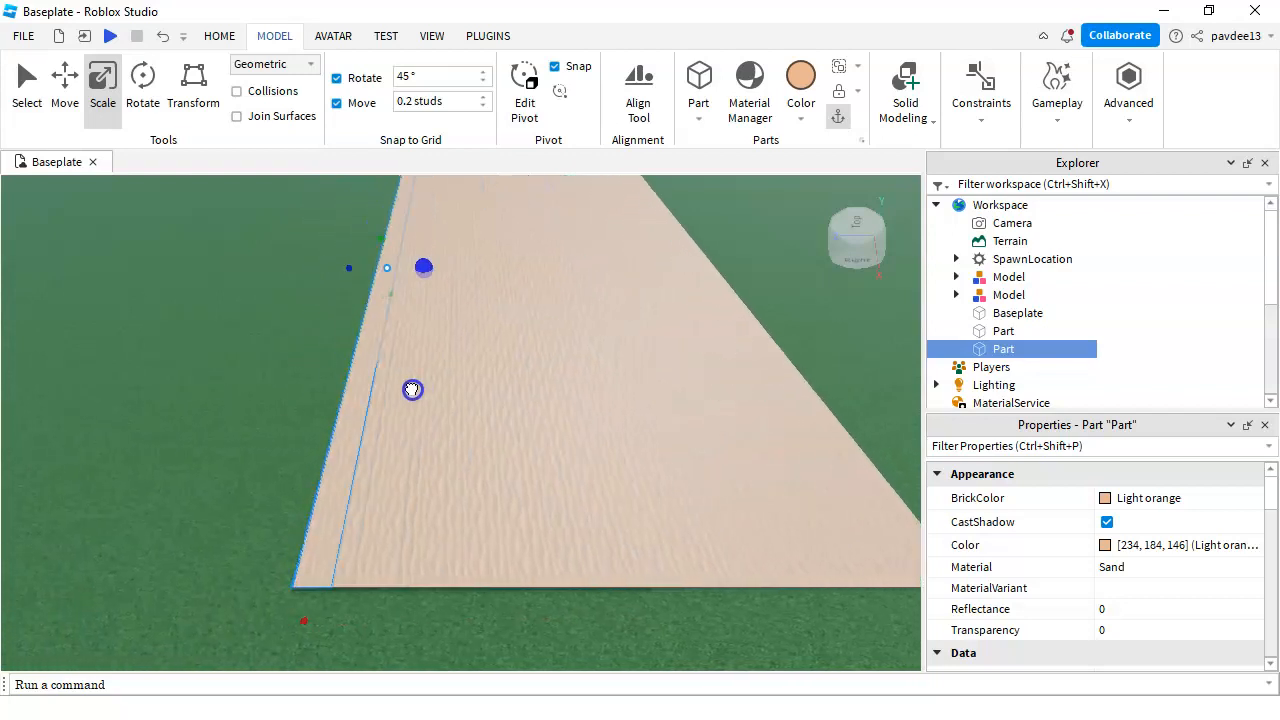
right_drag(307, 345, 461, 333)
drag(527, 335, 312, 306)
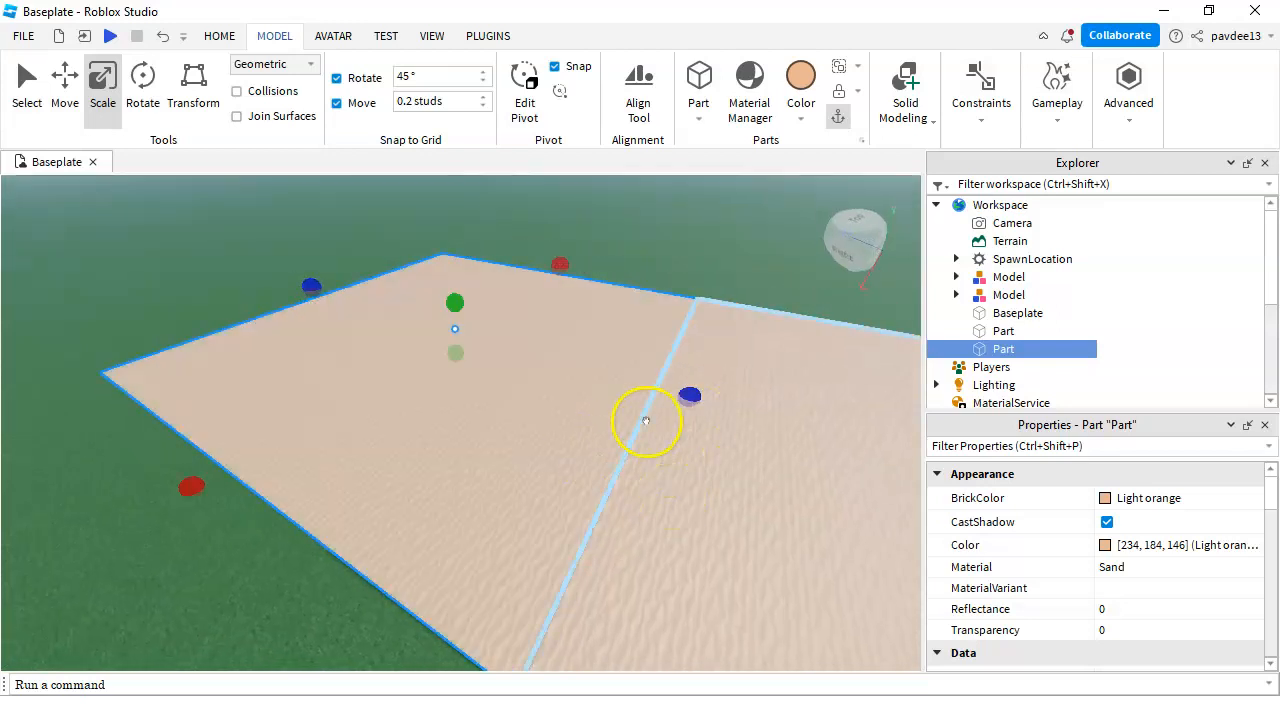
Recolor the duplicated sand part Bright bluish green so it contrasts with the original sand
click(805, 117)
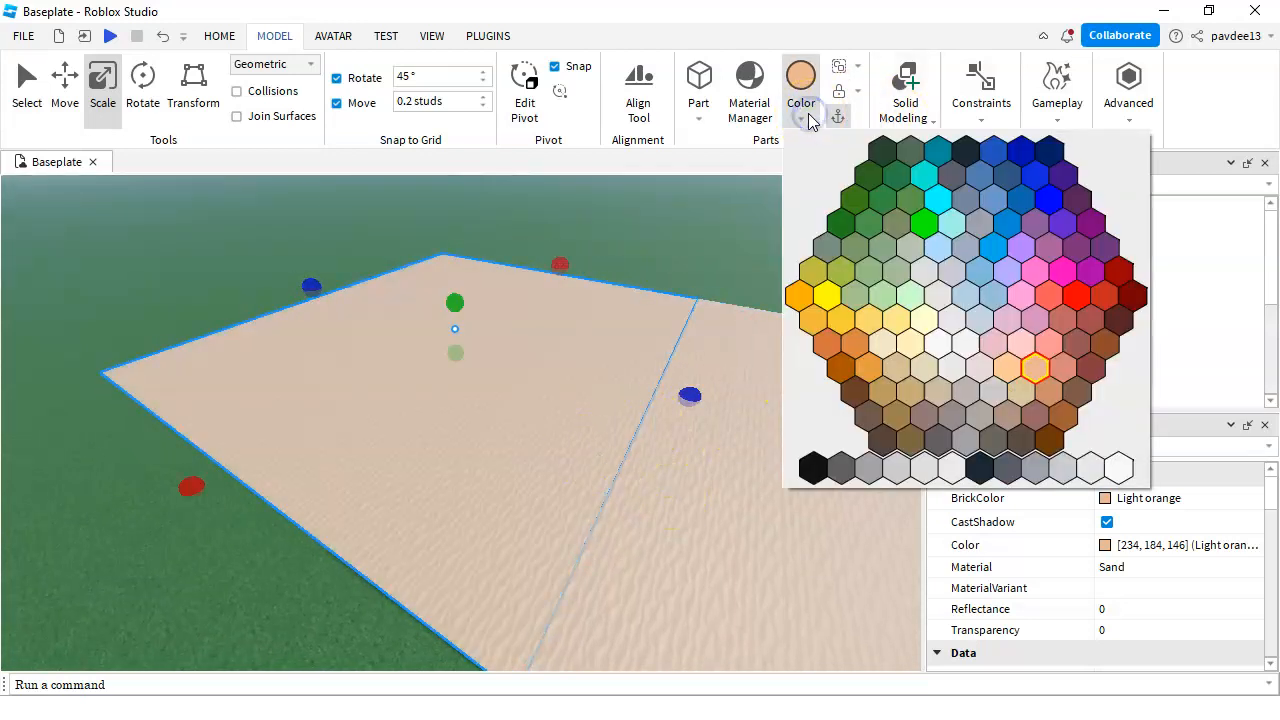
click(939, 152)
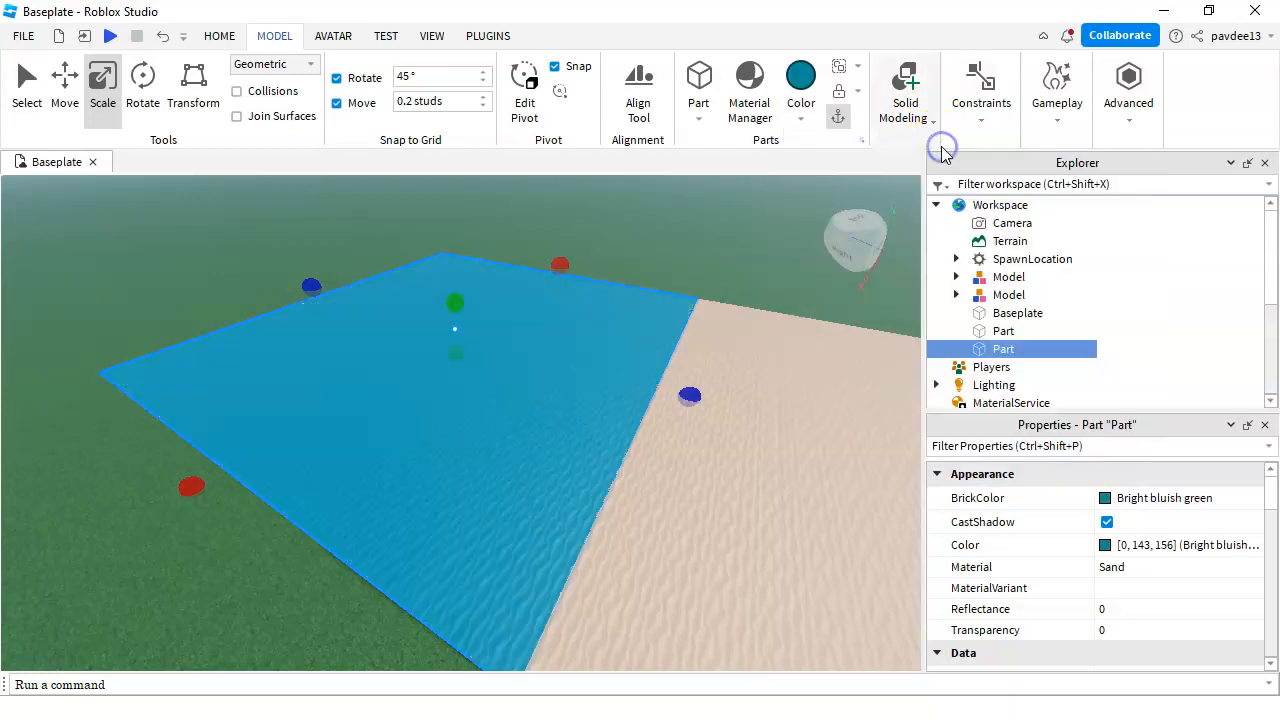
right_drag(649, 268, 554, 377)
scroll(542, 444, up, 5)
drag(568, 267, 565, 268)
scroll(565, 268, down, 2)
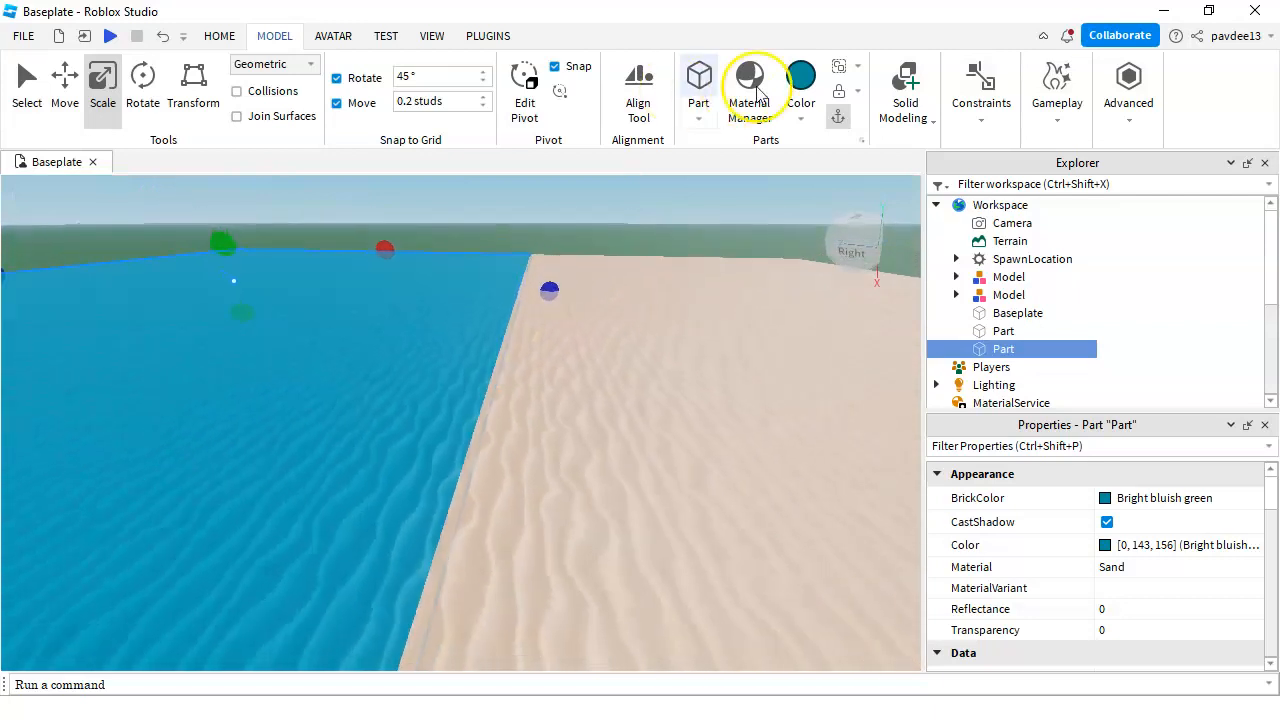
Apply the Foil material to the bluish green part to make it look like water, and deselect it
click(765, 92)
scroll(786, 451, up, 5)
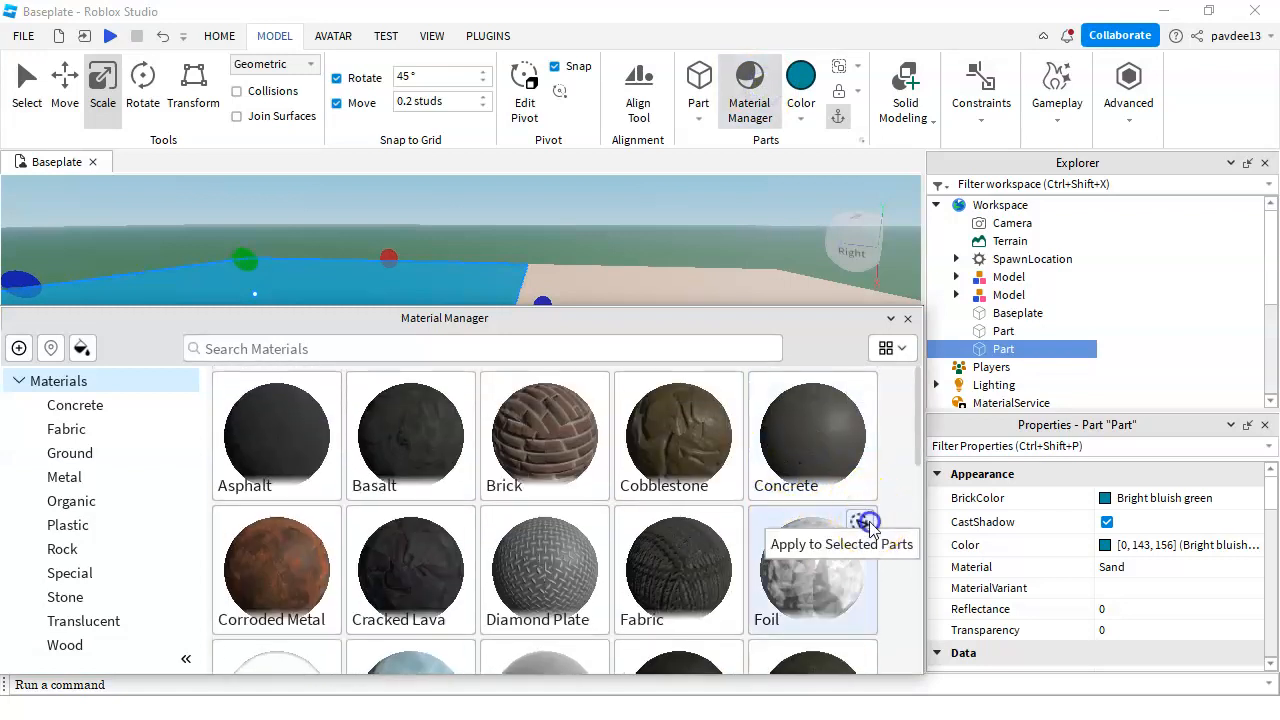
click(866, 523)
click(908, 317)
right_drag(572, 341, 520, 500)
click(317, 460)
right_drag(333, 454, 380, 361)
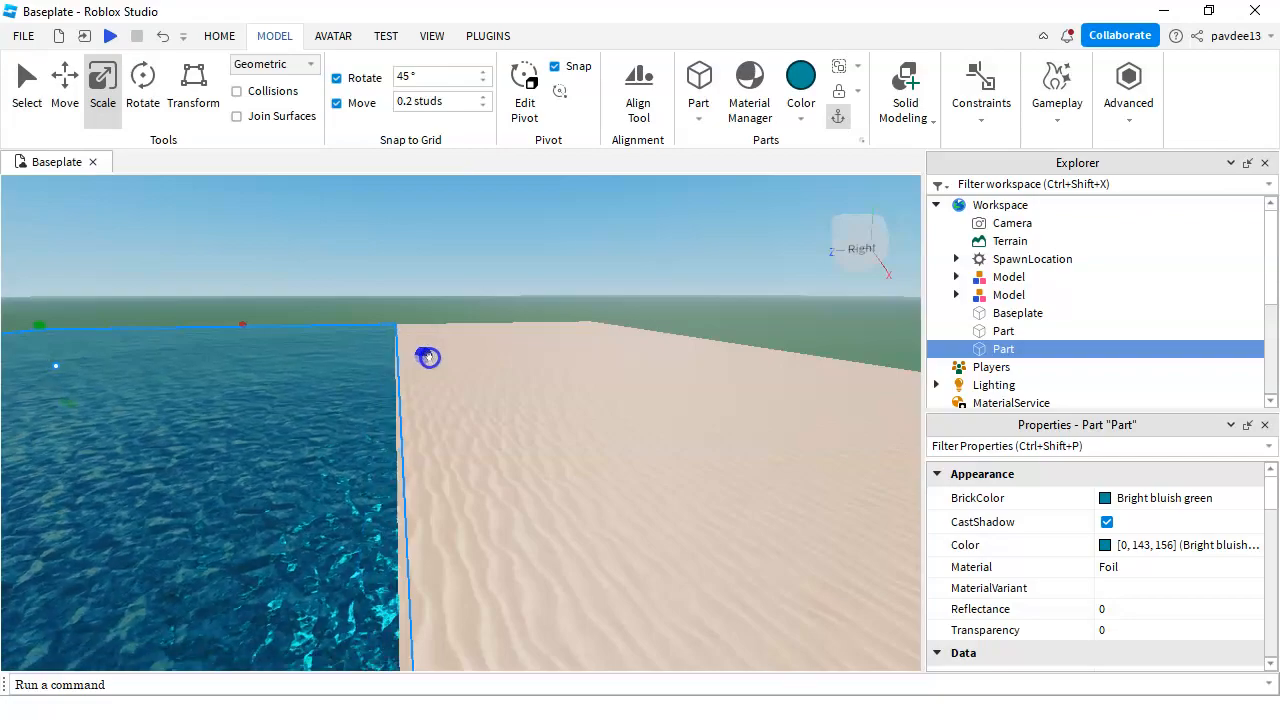
click(426, 231)
Examine the shoreline where the water meets the sand up close, and look across the baseplate at the pond
right_drag(423, 271, 526, 489)
scroll(597, 500, up, 2)
scroll(481, 534, down, 2)
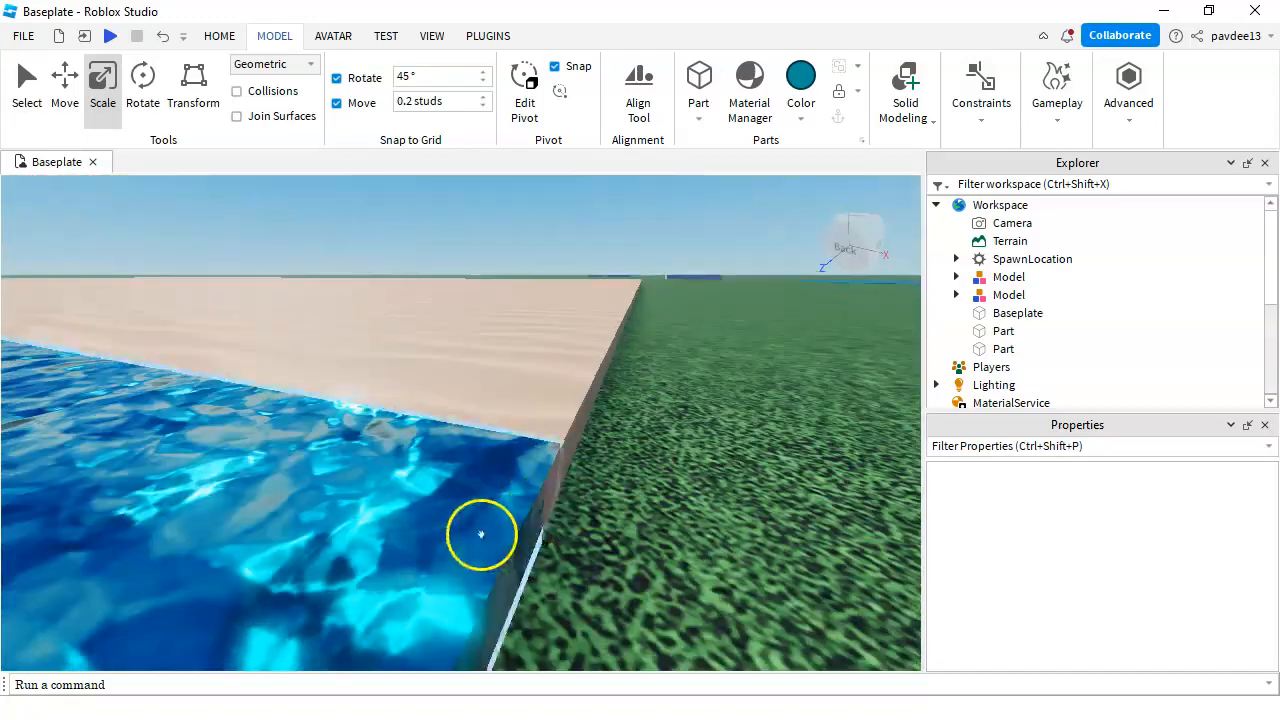
click(481, 534)
click(666, 557)
scroll(646, 571, down, 2)
mouse_move(646, 571)
right_down()
mouse_move(657, 566)
mouse_move(626, 549)
mouse_move(628, 574)
right_up()
right_drag(634, 517, 635, 513)
right_drag(675, 378, 626, 340)
scroll(640, 330, down, 1)
click(698, 340)
scroll(379, 410, up, 2)
scroll(400, 419, down, 1)
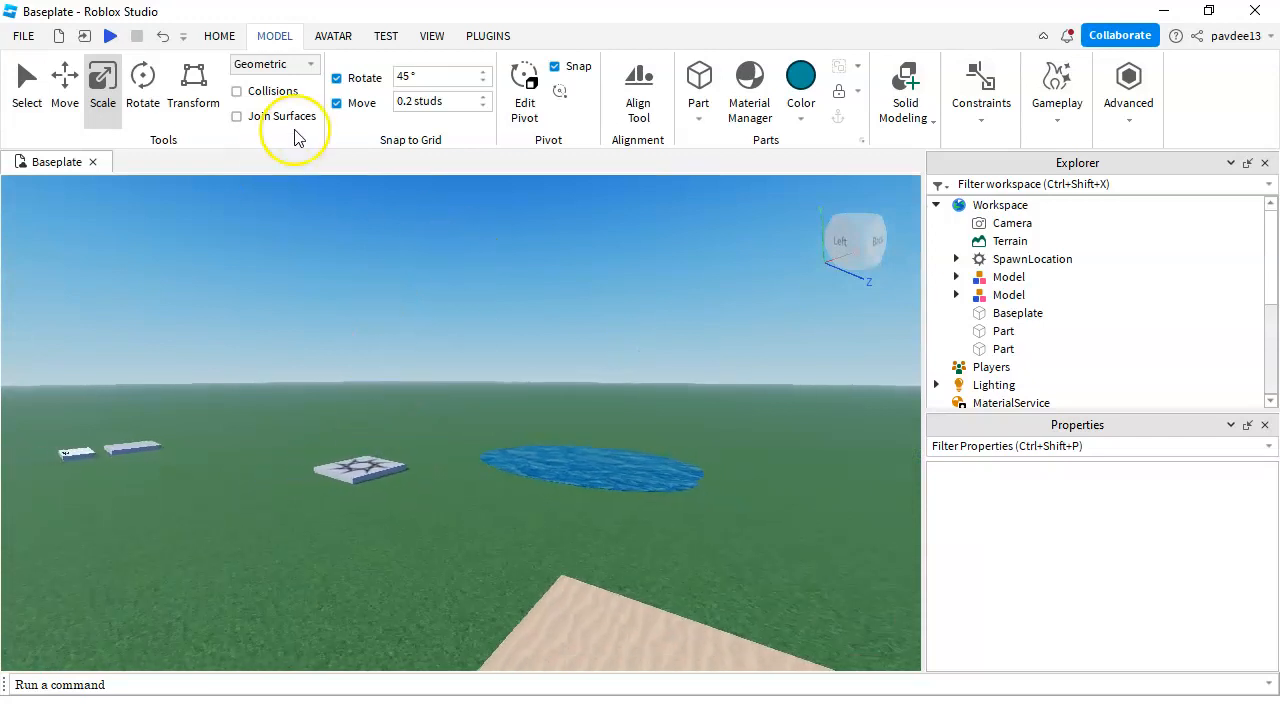
Start a playtest and walk the character past the round pond to the border between the sand and the water
click(220, 35)
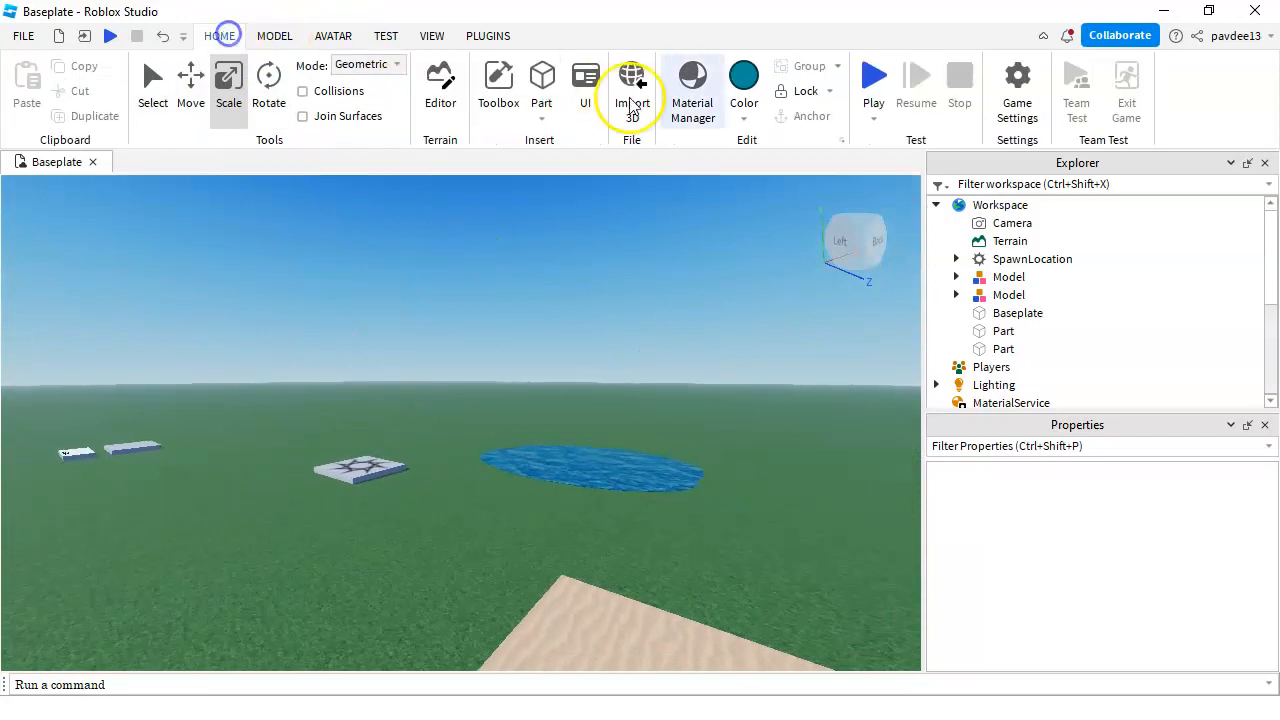
click(862, 68)
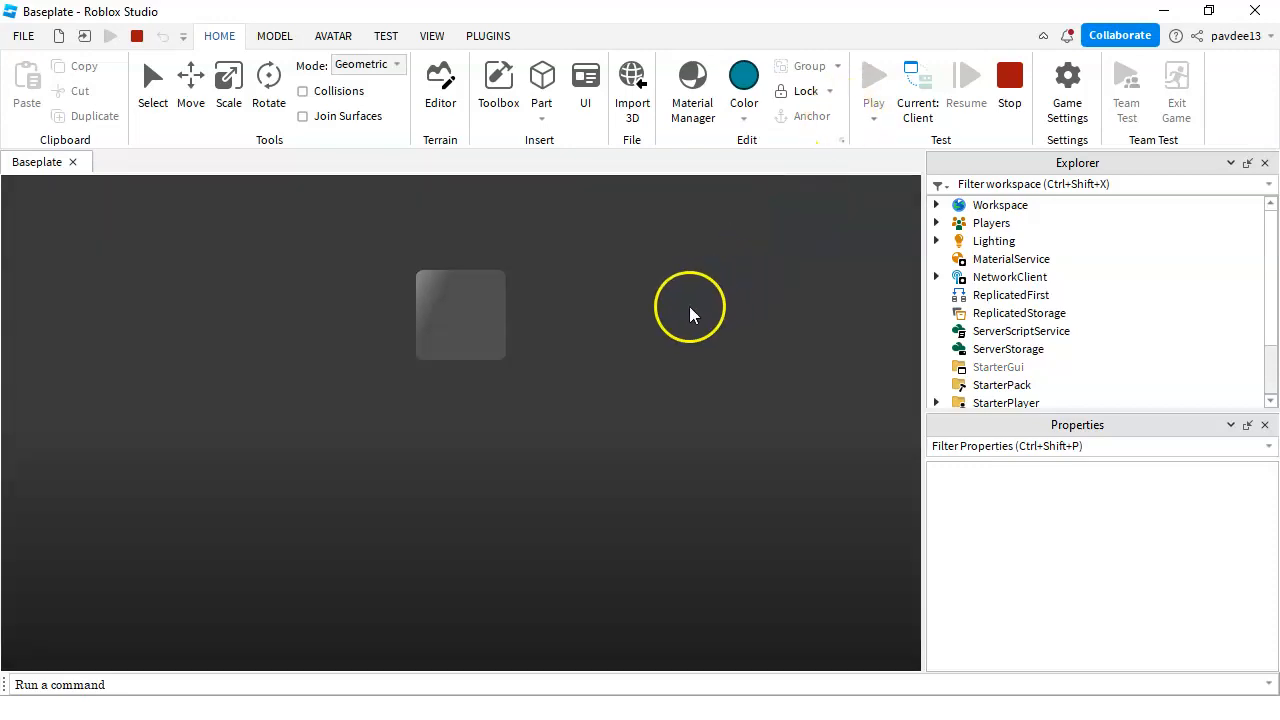
click(649, 386)
right_drag(649, 386, 676, 389)
key(w)
key(Right)
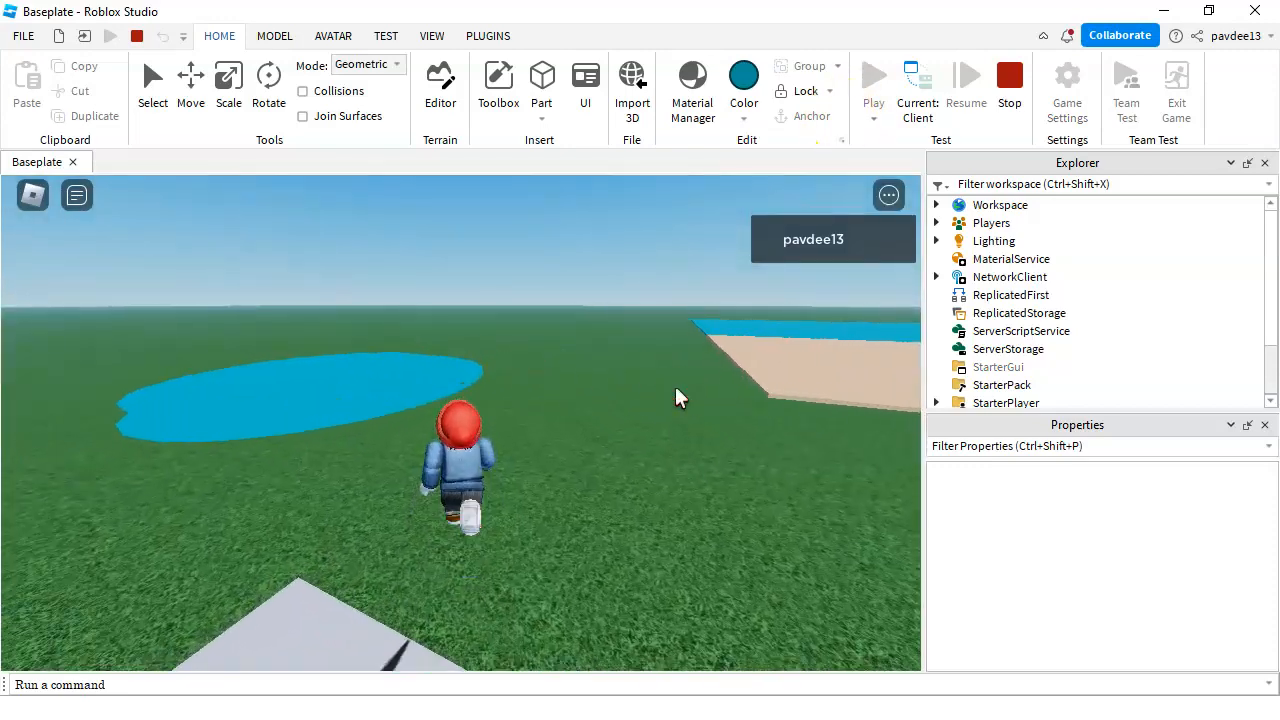
key(Left)
key(Right)
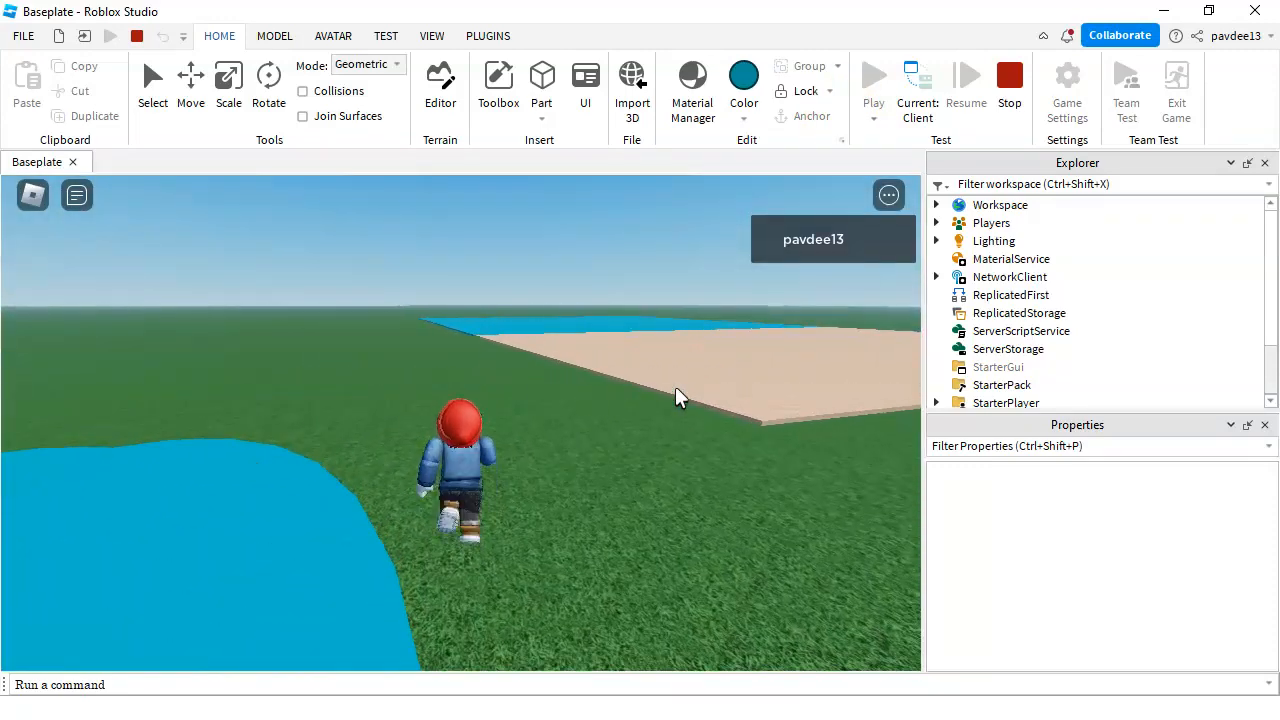
key(Right)
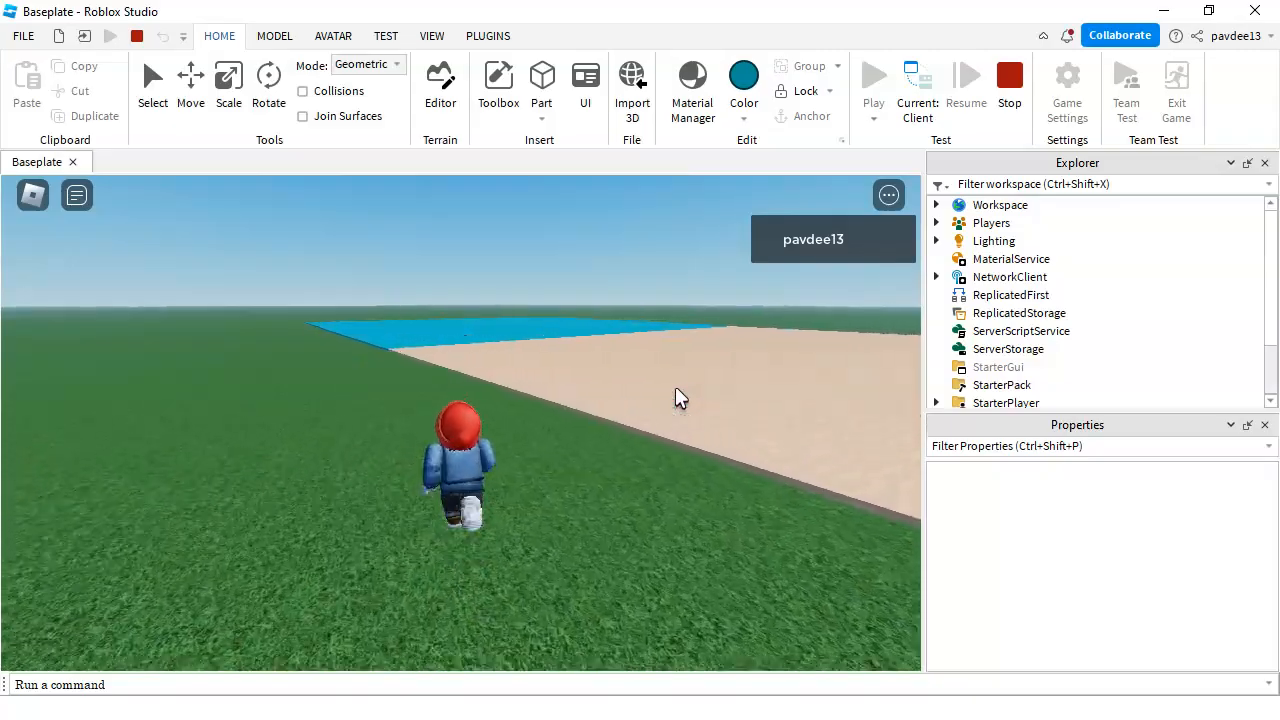
key(Left)
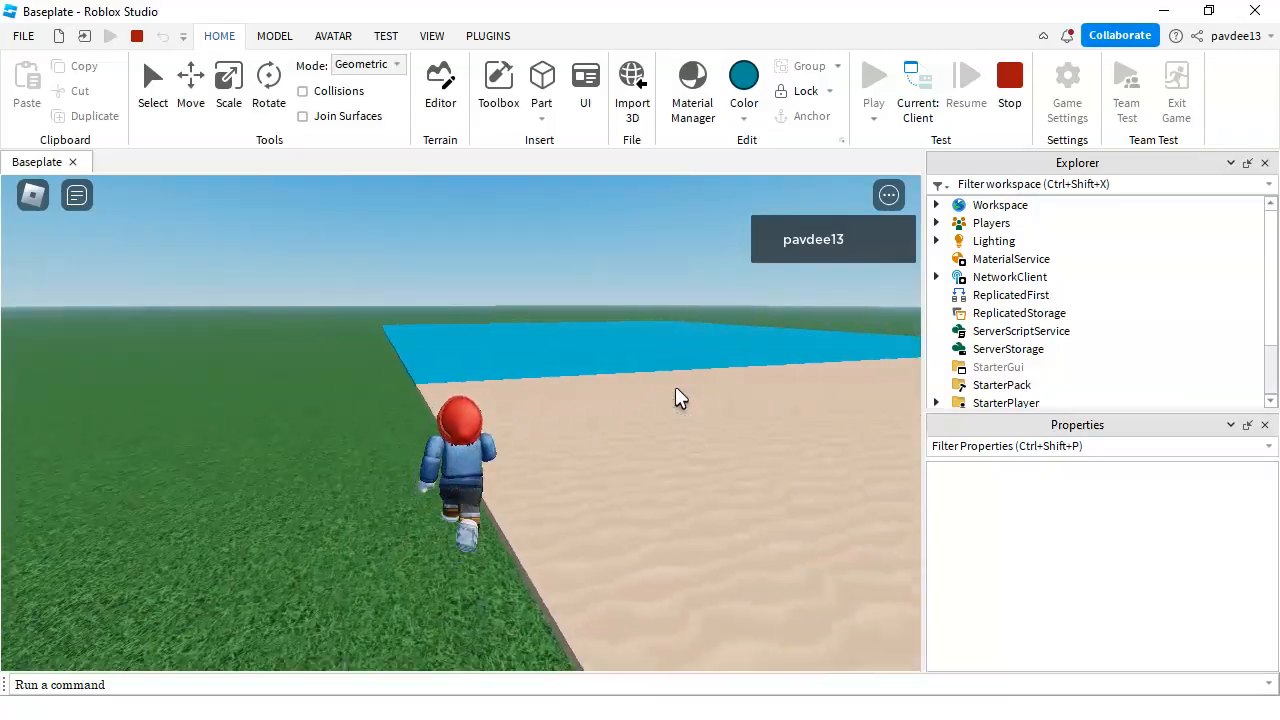
key(Right)
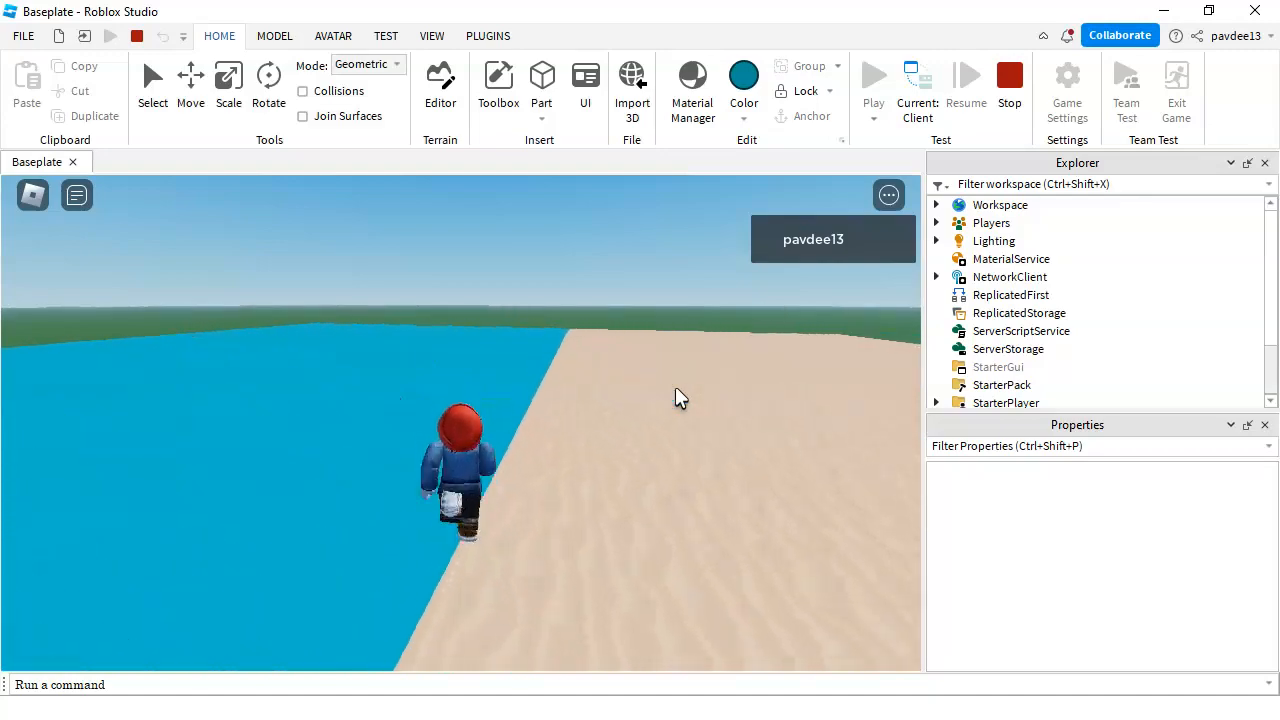
Run the character around on the water beside the beach to check how the surface looks from different directions
key(Right)
key(Right)
key(s)
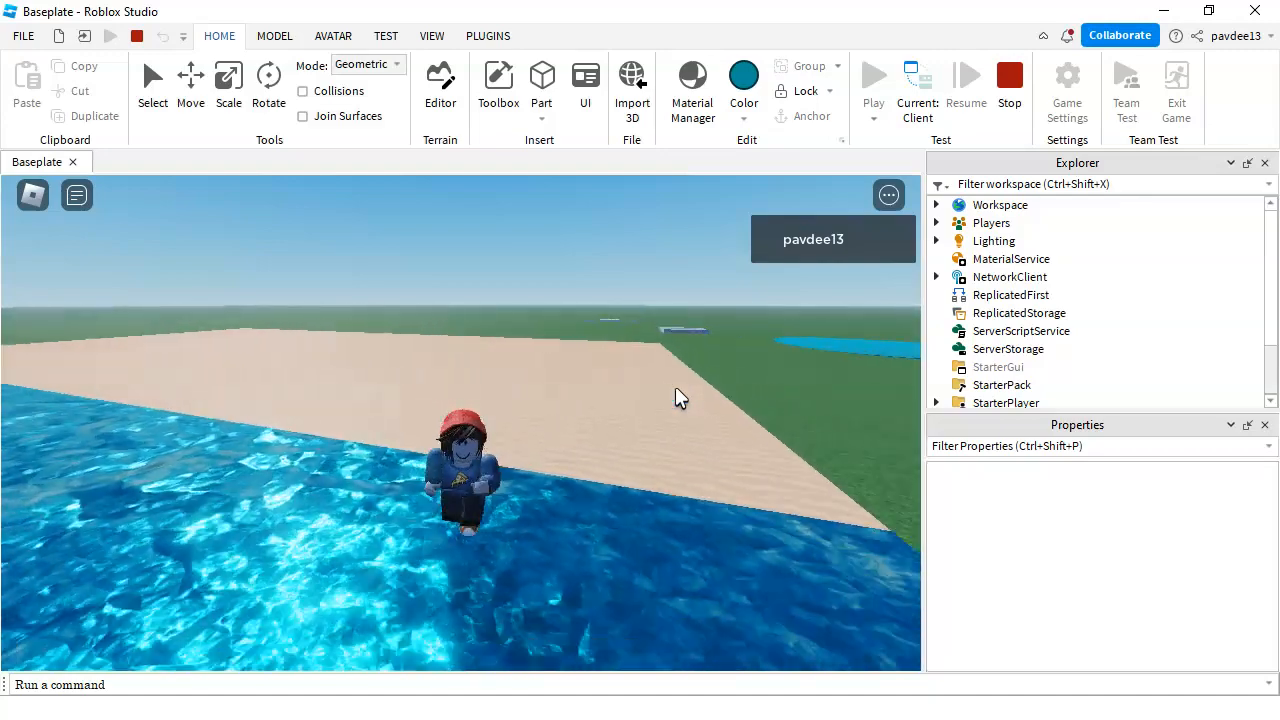
key(a)
key(w)
key(Left)
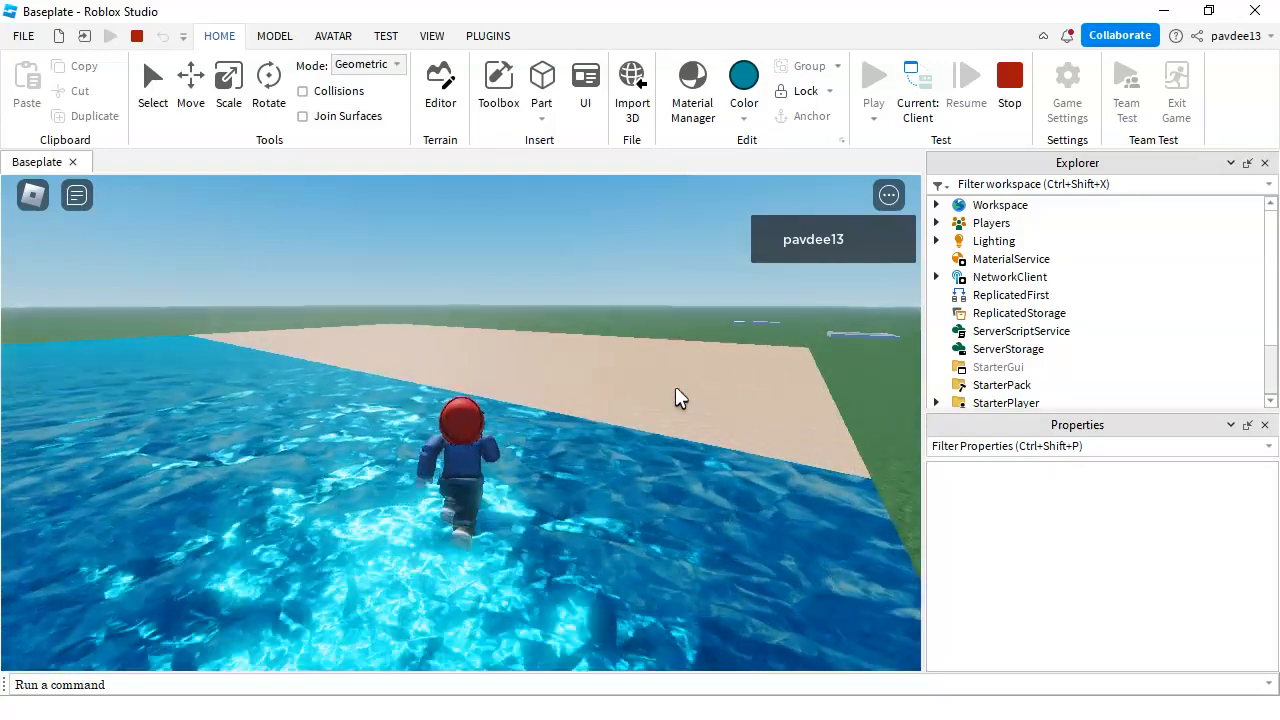
key(Right)
key(Left)
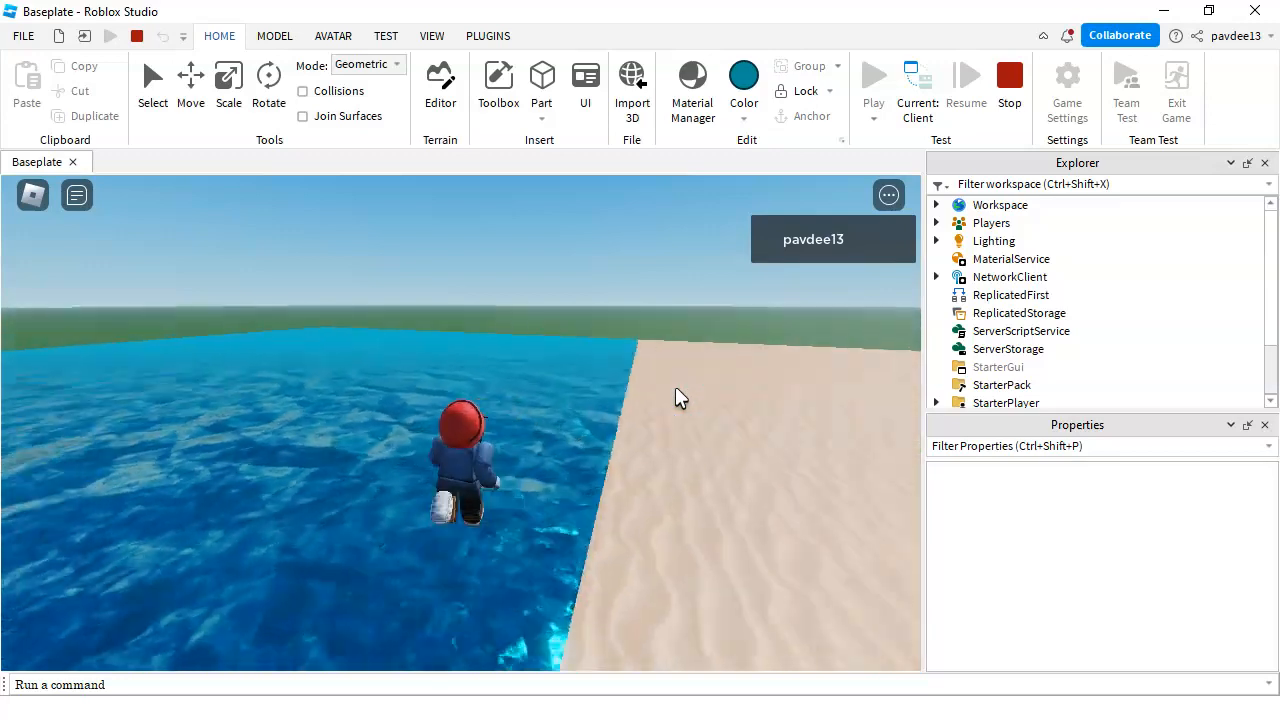
key(s)
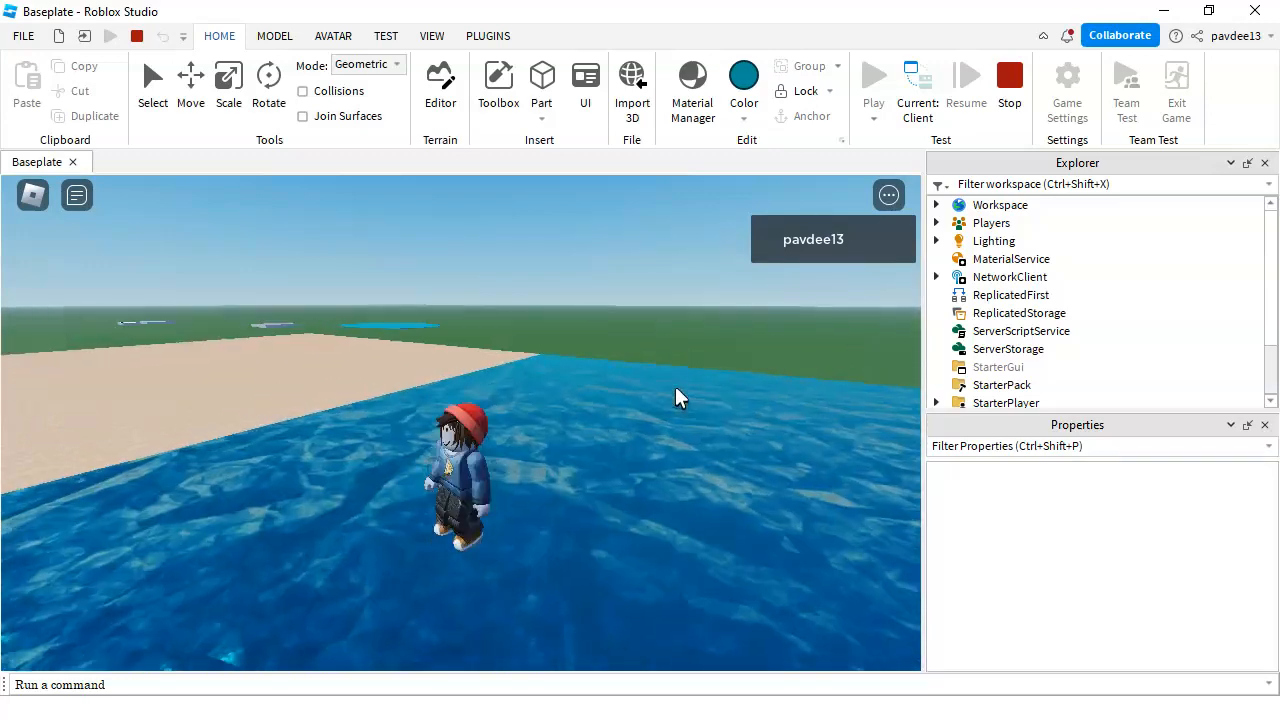
key(w)
View the water around the character from above and from a low angle, at near and far distances
right_drag(675, 387, 596, 469)
scroll(675, 387, down, 10)
scroll(594, 463, up, 8)
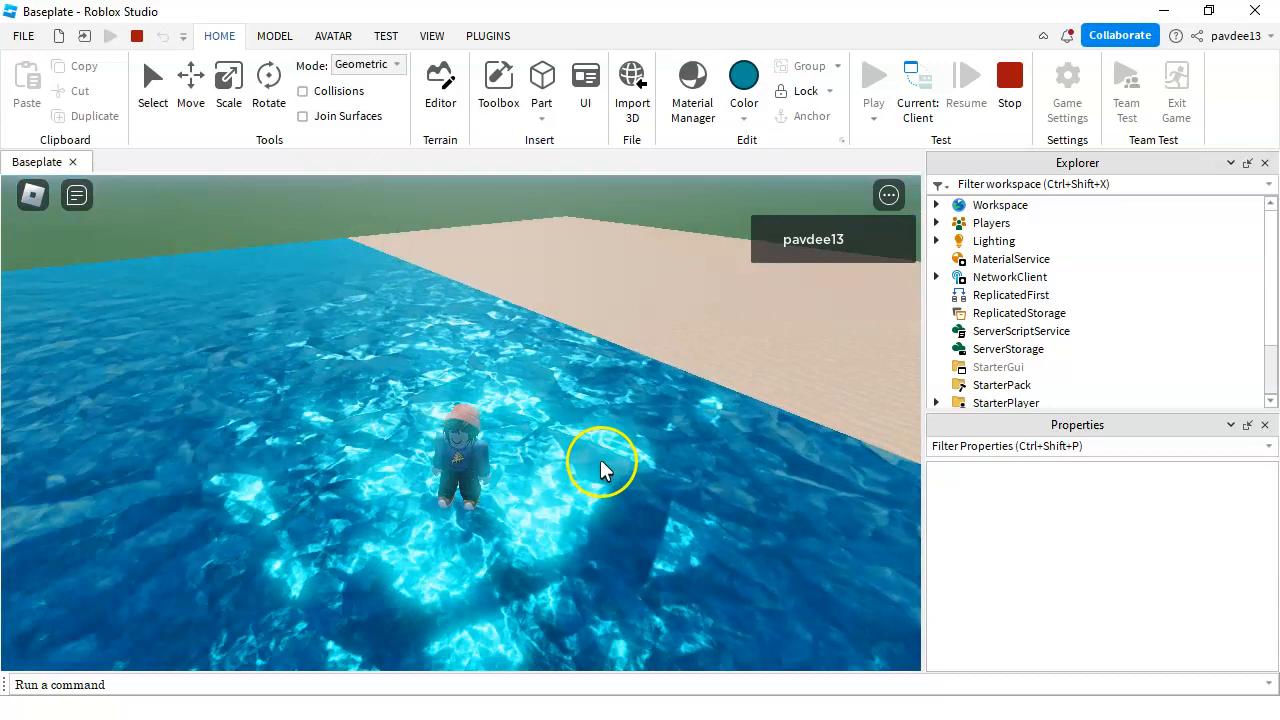
right_drag(480, 490, 478, 432)
right_drag(368, 310, 508, 365)
key(s)
key(w)
scroll(544, 388, down, 3)
scroll(491, 371, up, 3)
key(w)
key(s)
key(d)
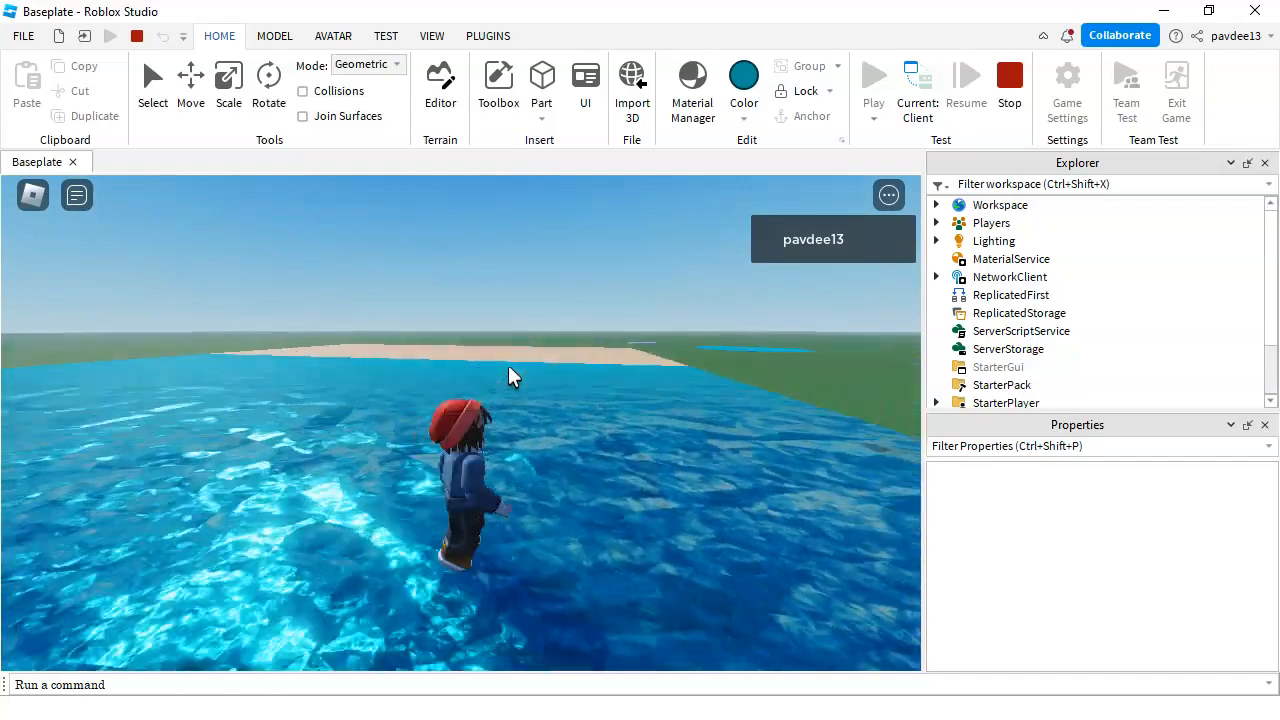
Walk the character back and forth across the water facing the beach, and view it from farther away
key(w)
right_drag(492, 448, 492, 448)
key(s)
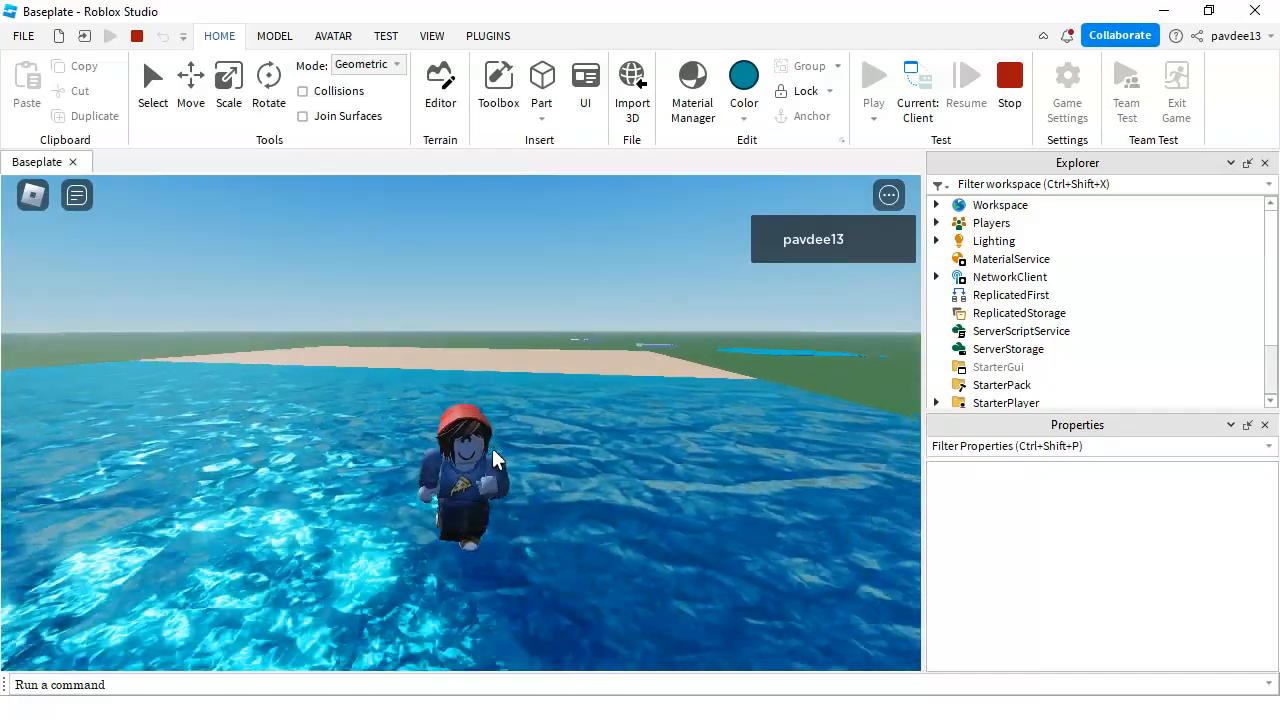
right_drag(492, 448, 492, 448)
key(w)
key(w)
key(s)
key(w)
key(w)
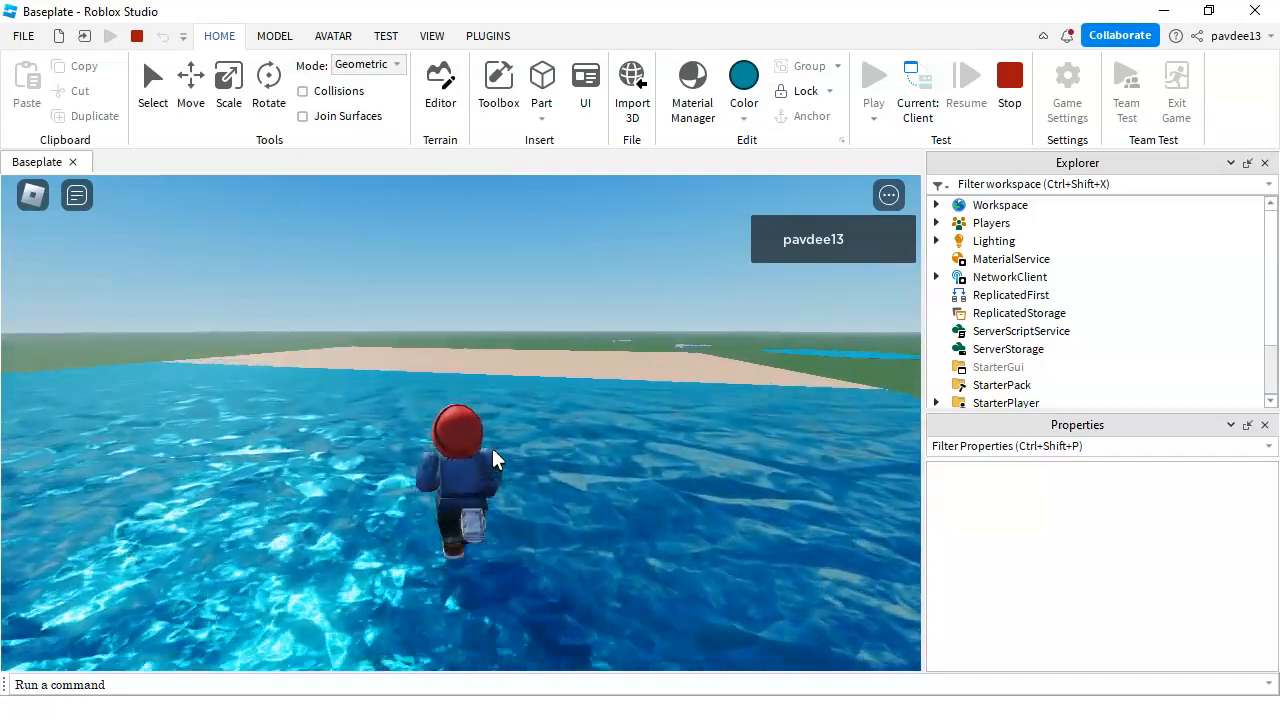
key(s)
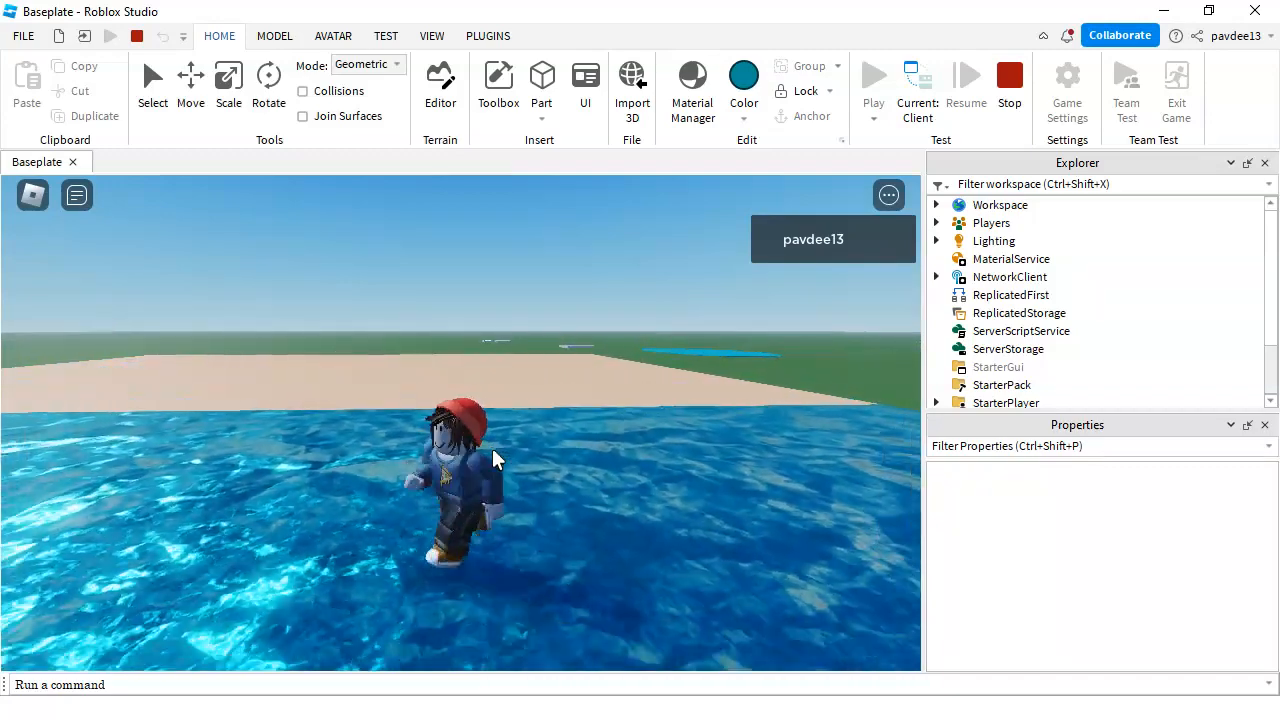
right_drag(492, 448, 495, 457)
key(s)
key(w)
key(s)
right_drag(723, 450, 738, 450)
scroll(738, 455, down, 3)
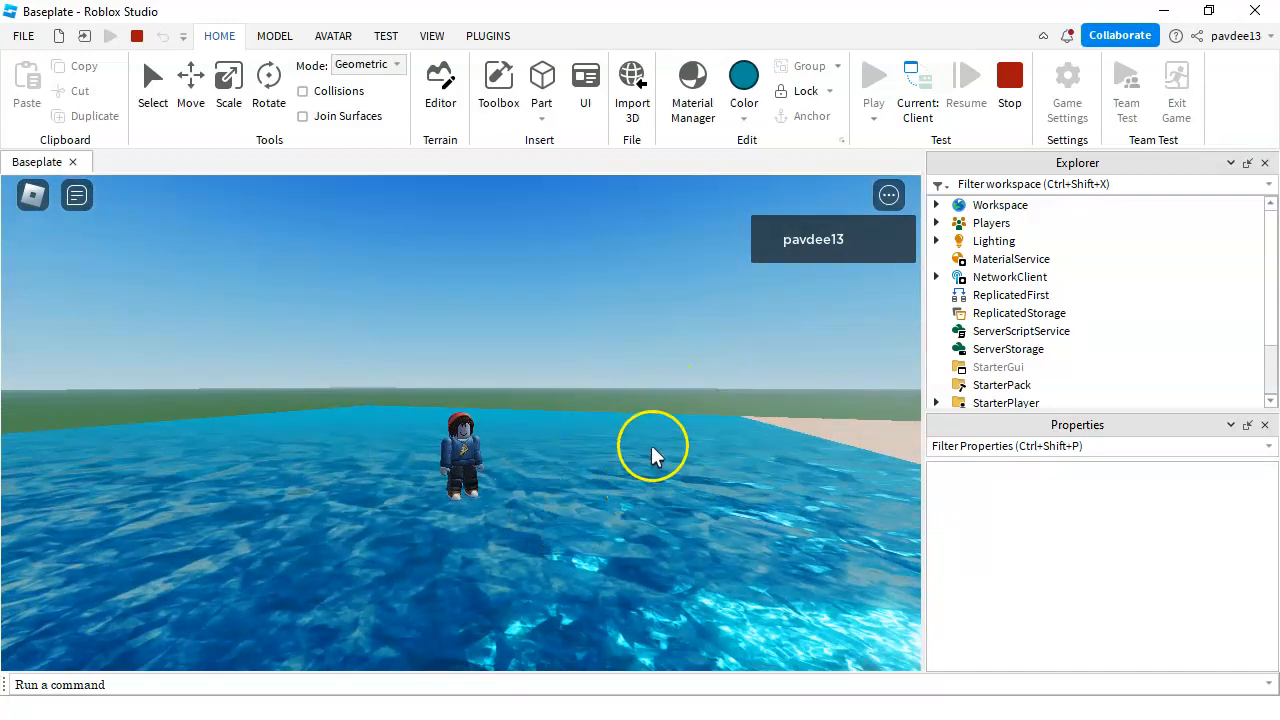
Send the message "bye" in the in-game chat
key(slash)
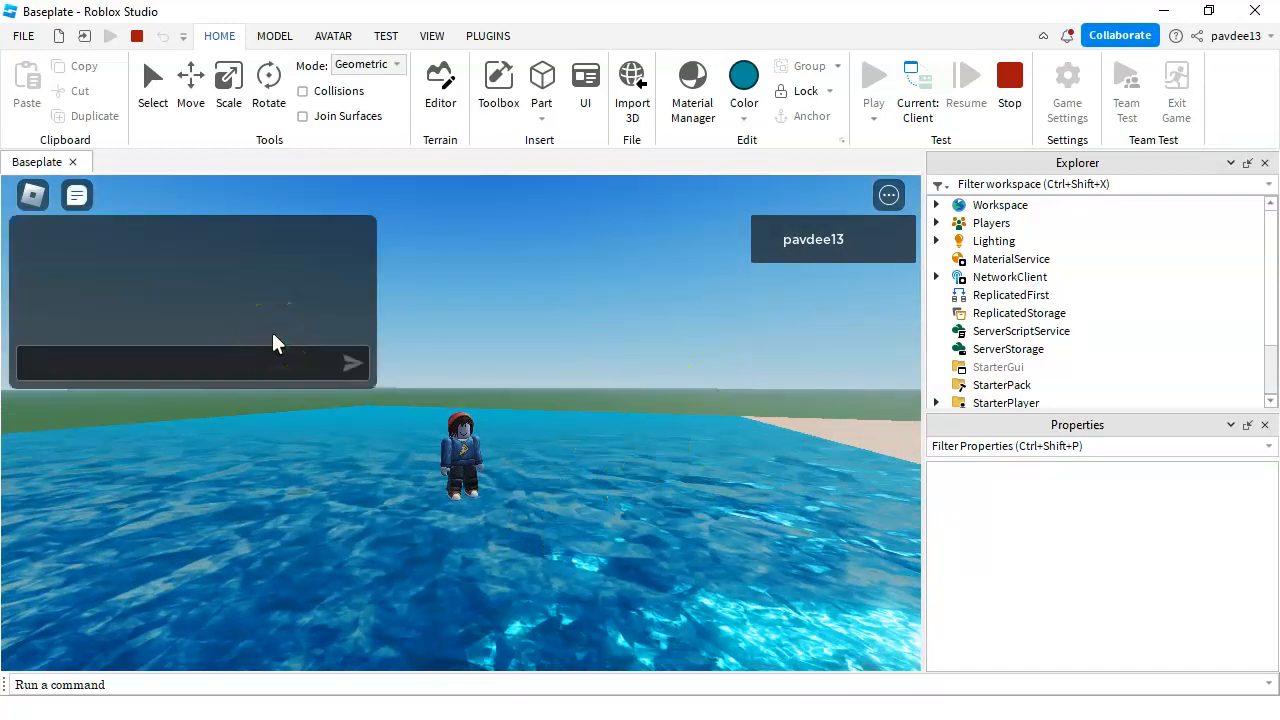
text(bye)
key(Return)
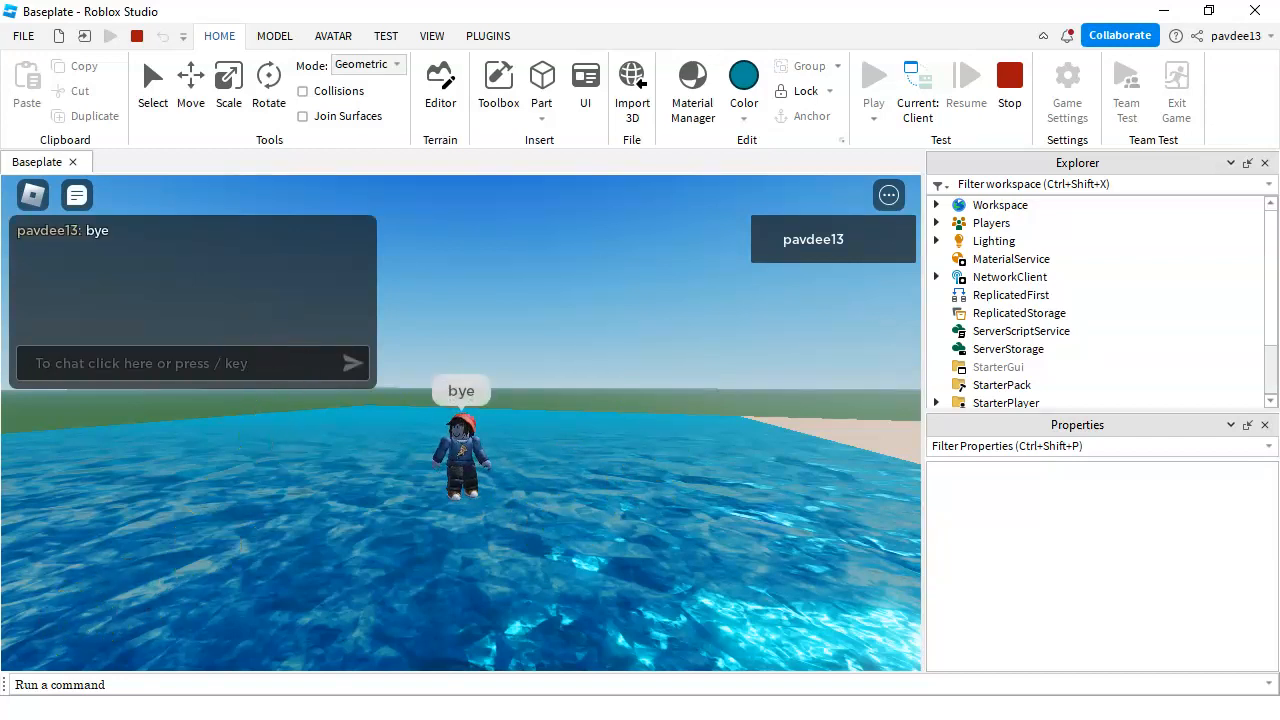